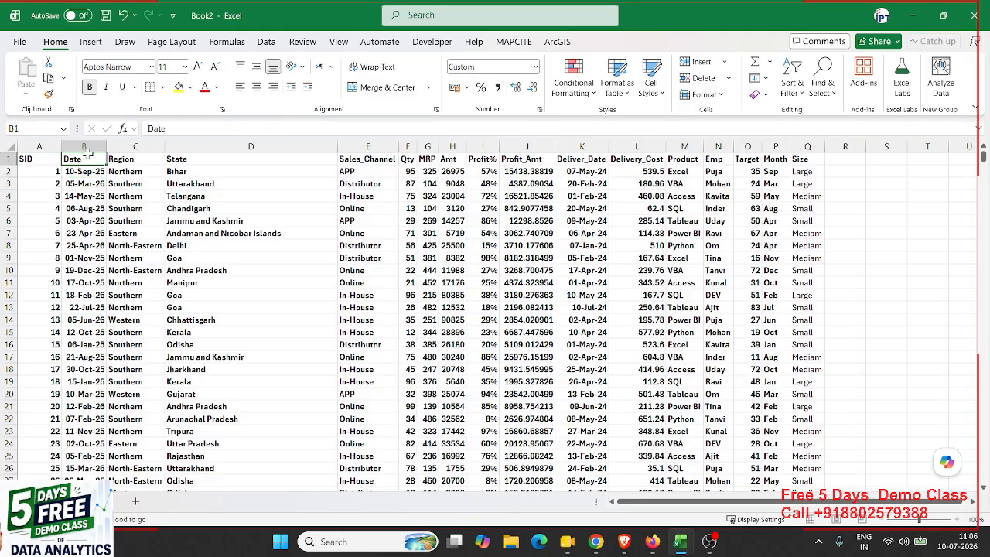
Step: Copy the Date column and paste it over itself as values only
left_click(86, 147)
key("ctrl+c")
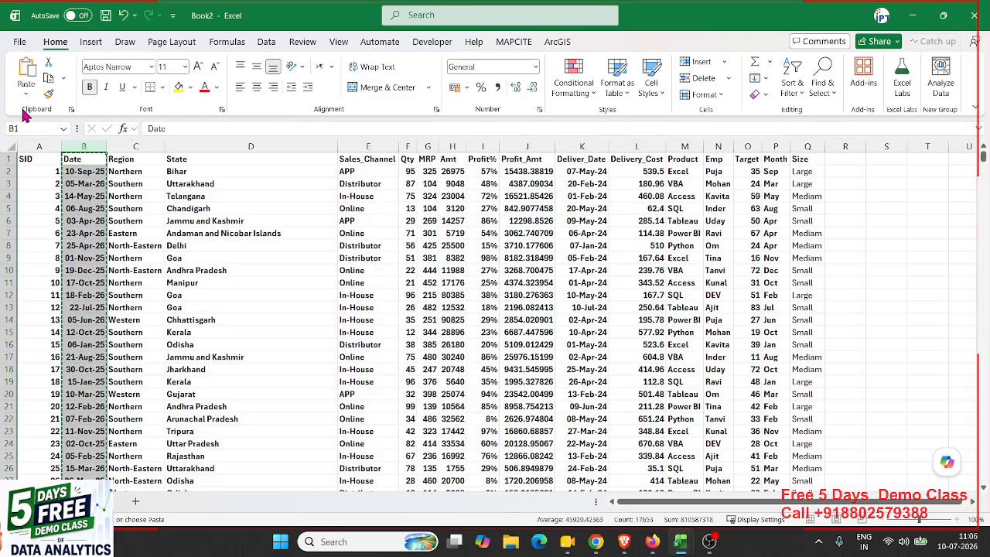
left_click(26, 94)
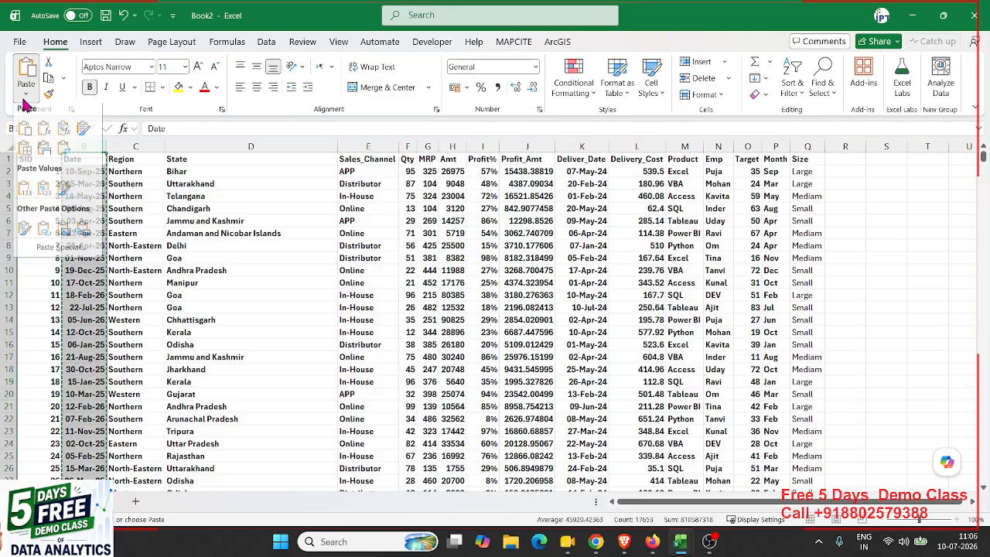
left_click(26, 198)
left_click(92, 207)
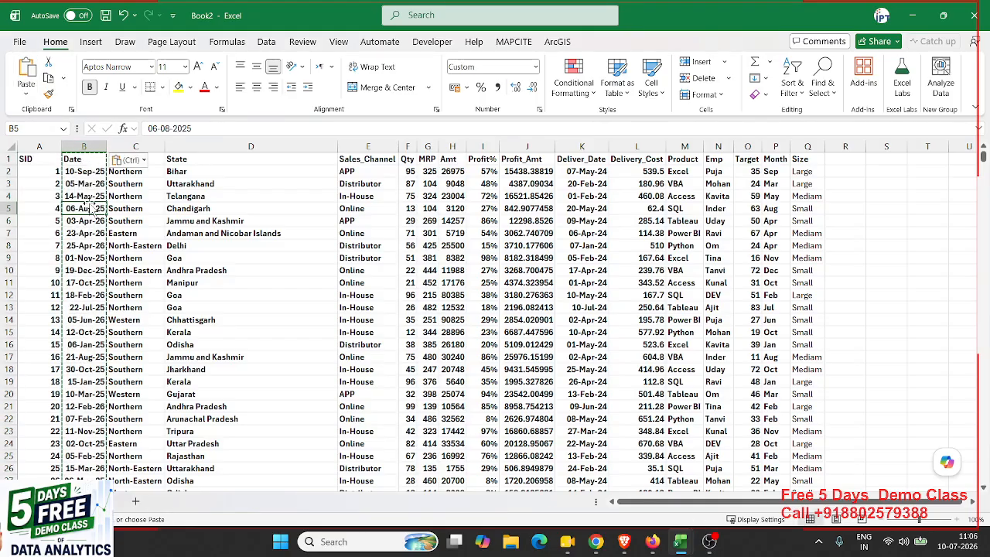
key("Escape")
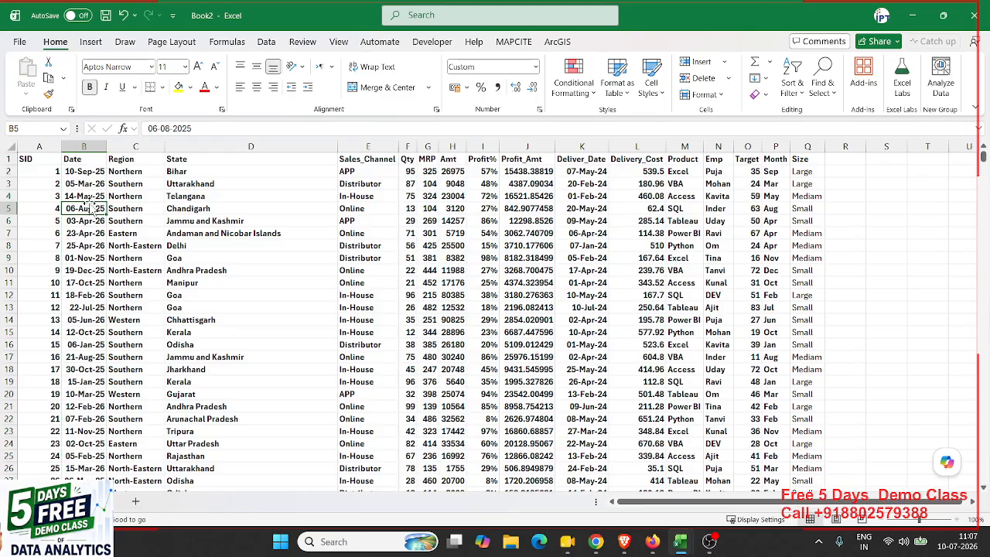
Step: Create a PivotTable on a new worksheet from the sales data range Data!$A$1:$Q$17653
left_click(128, 147)
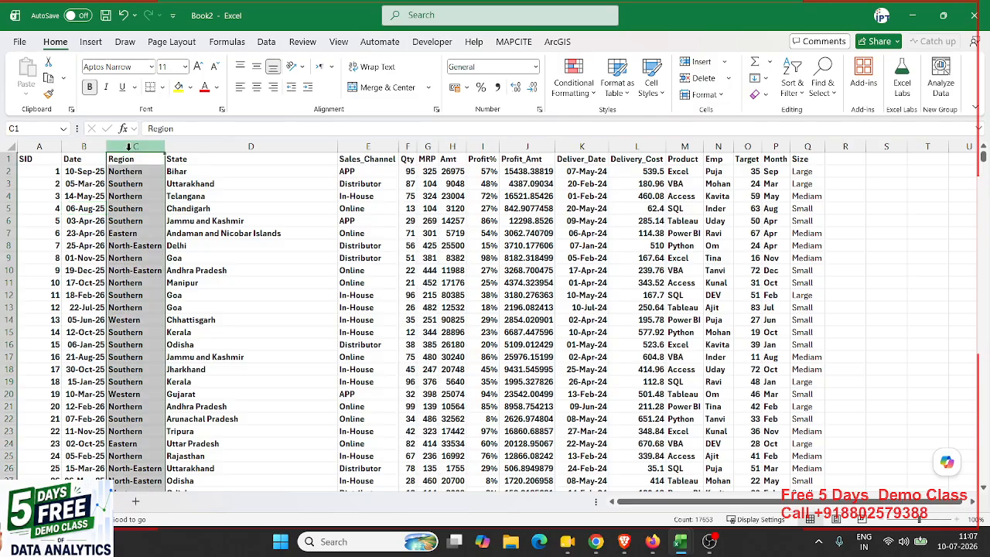
left_click(409, 146)
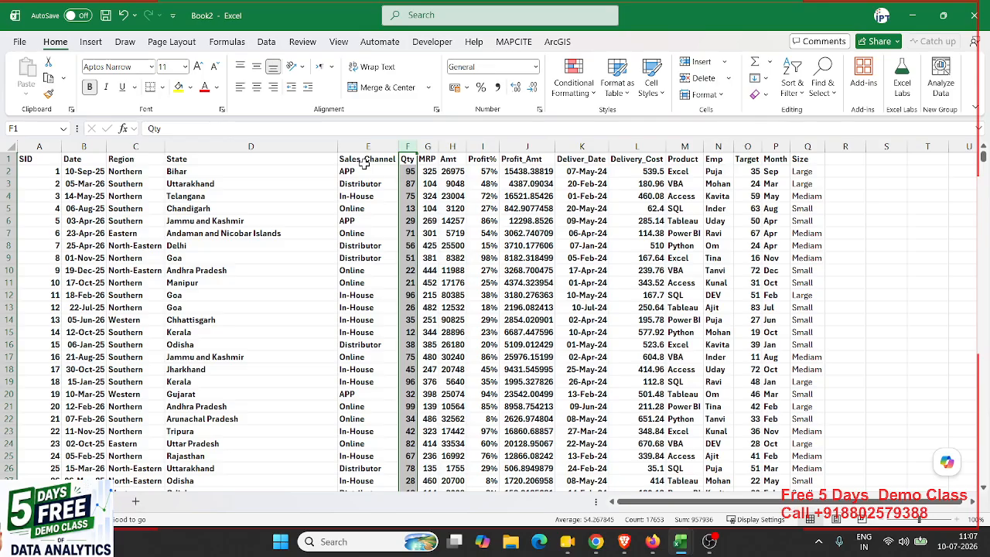
left_click(56, 163)
left_click(102, 44)
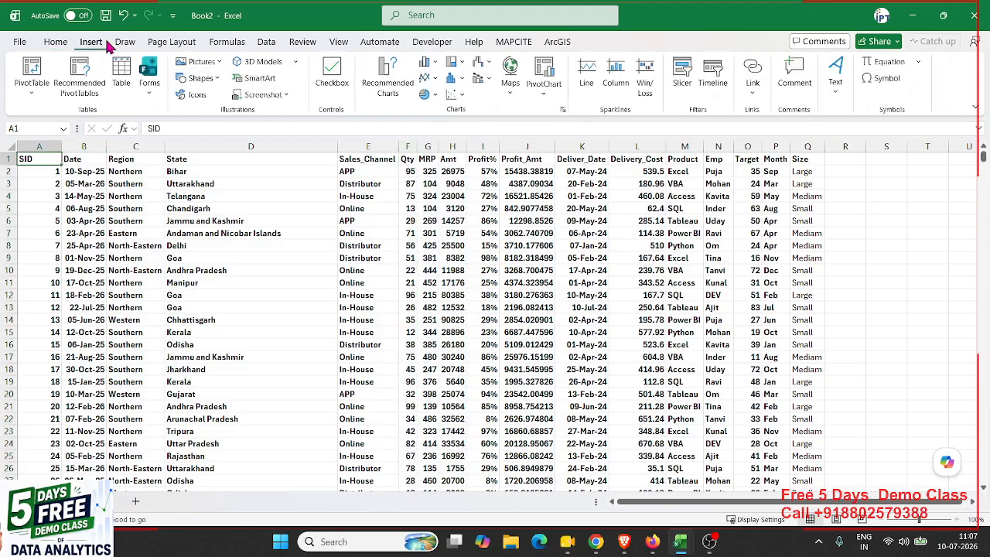
left_click(31, 73)
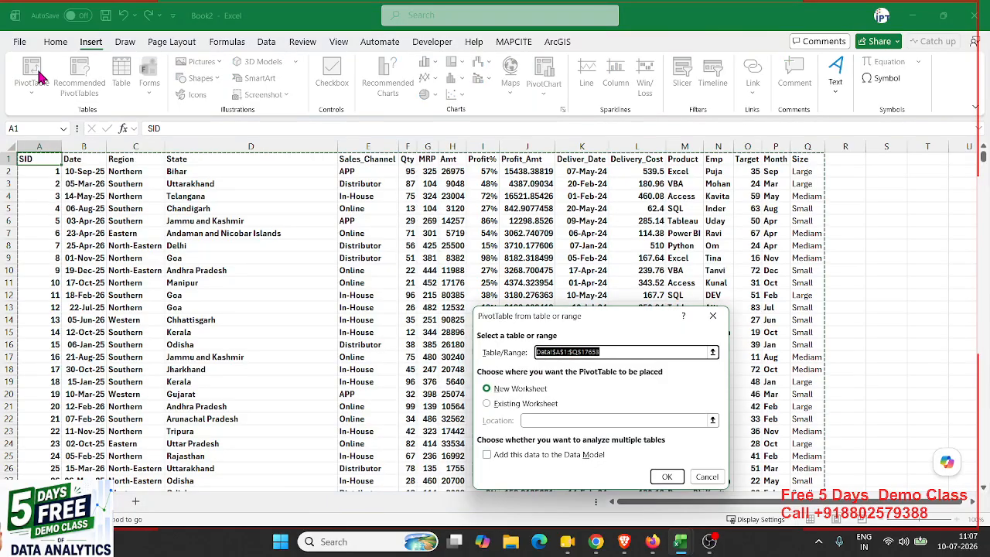
left_click(664, 475)
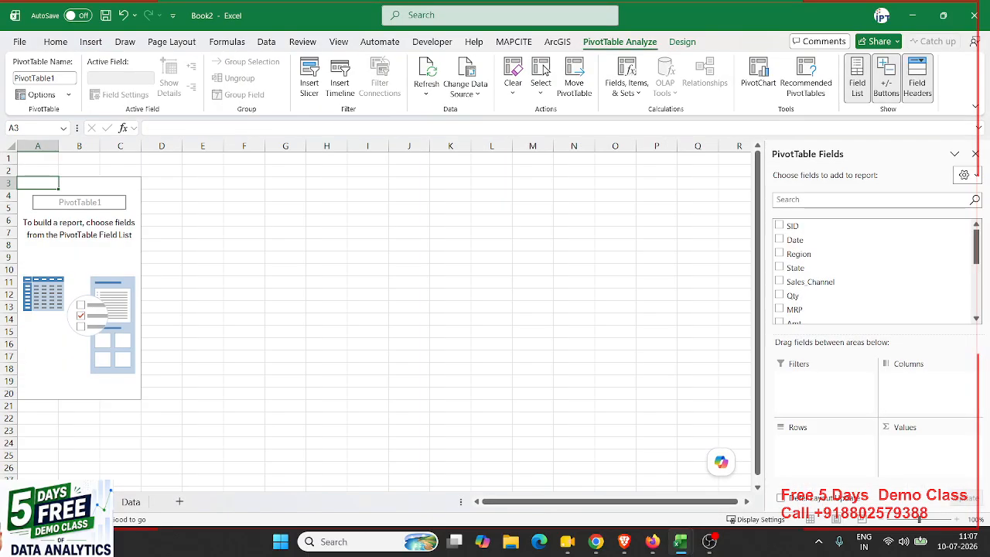
Step: Add the Region field to the rows of the empty PivotTable and select the resulting region labels
left_click(79, 467)
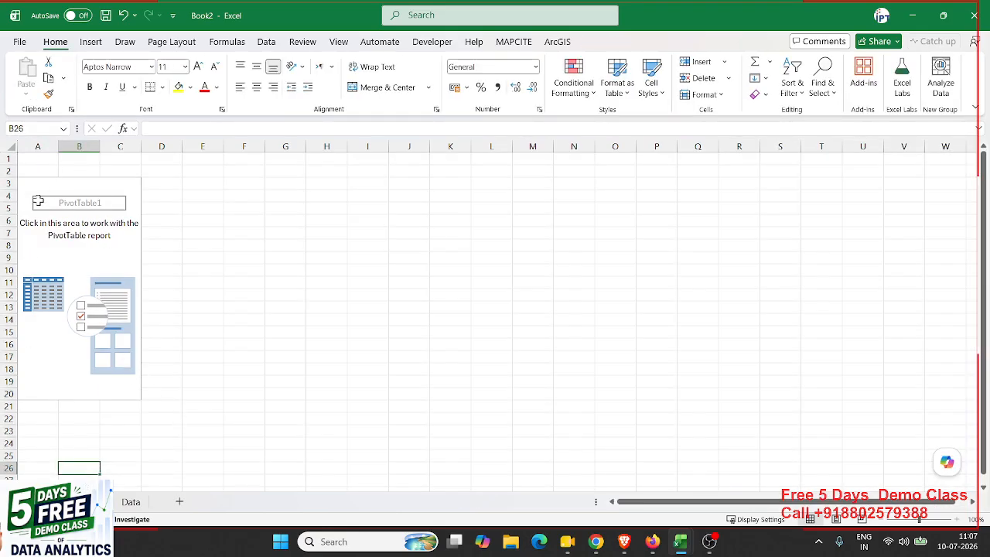
left_click(89, 270)
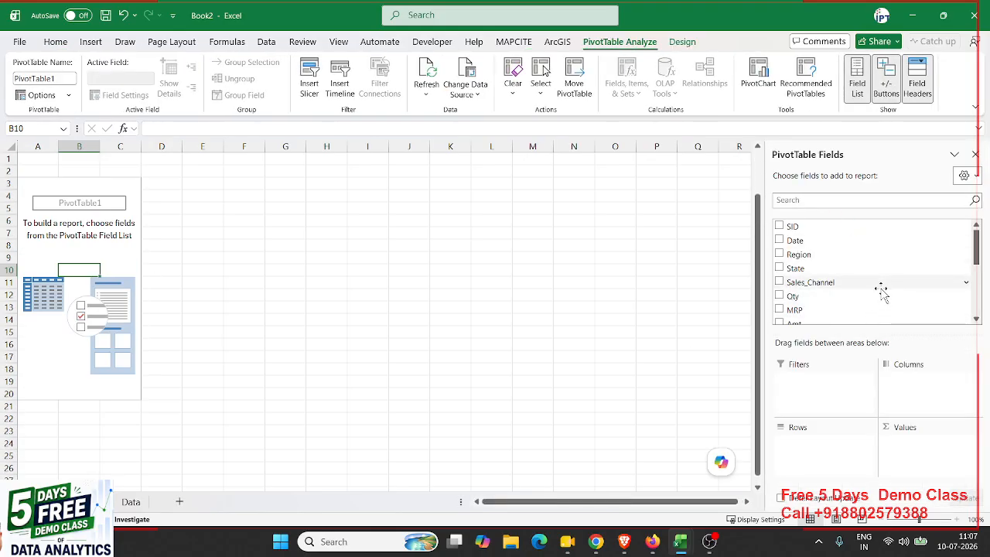
mouse_move(978, 252)
left_mouse_down()
mouse_move(980, 313)
mouse_move(978, 248)
left_mouse_up()
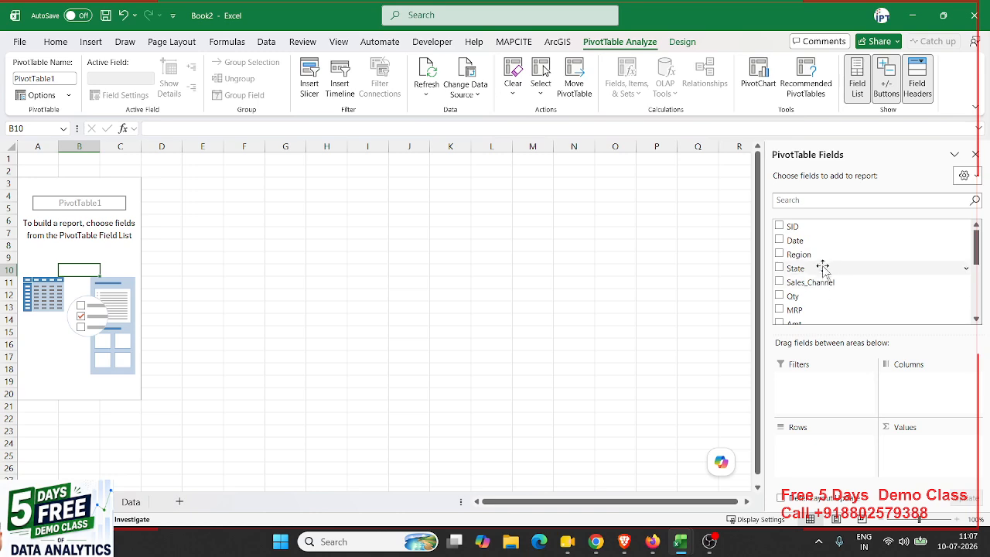
left_click_drag(820, 258, 824, 455)
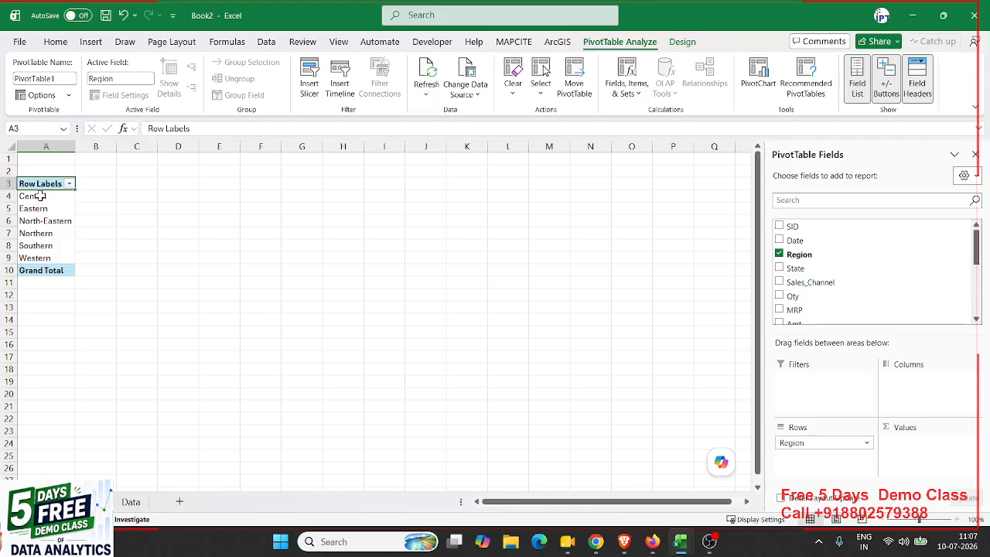
left_click_drag(38, 196, 43, 268)
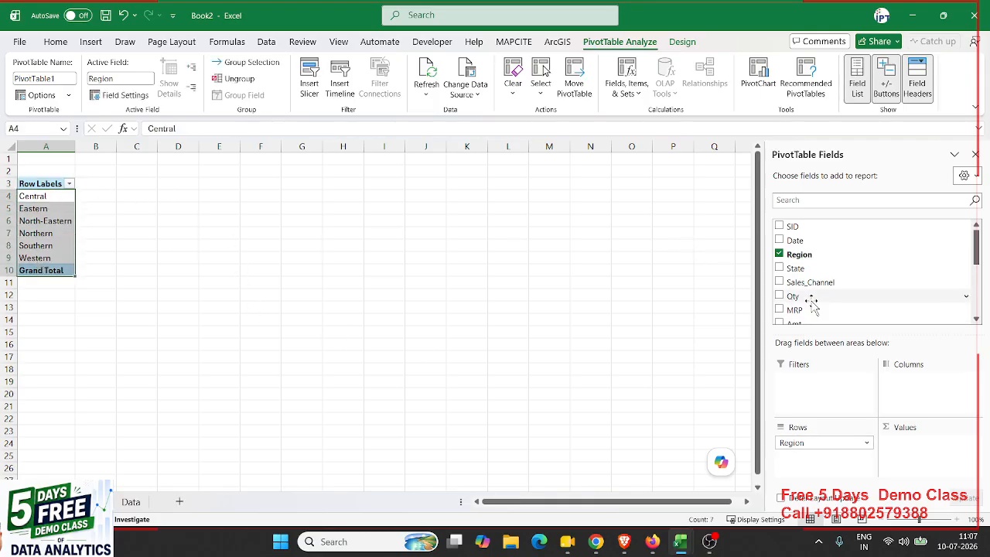
Step: Add the Qty field to the PivotTable's values as a sum per region and select the region rows with their totals
left_click_drag(812, 304, 919, 445)
left_click_drag(99, 208, 104, 245)
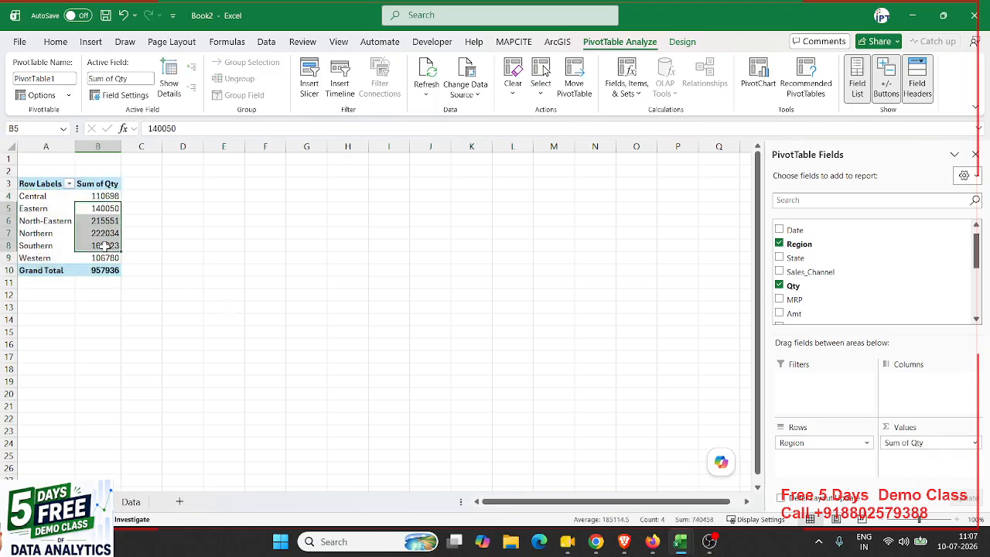
left_click_drag(45, 197, 85, 251)
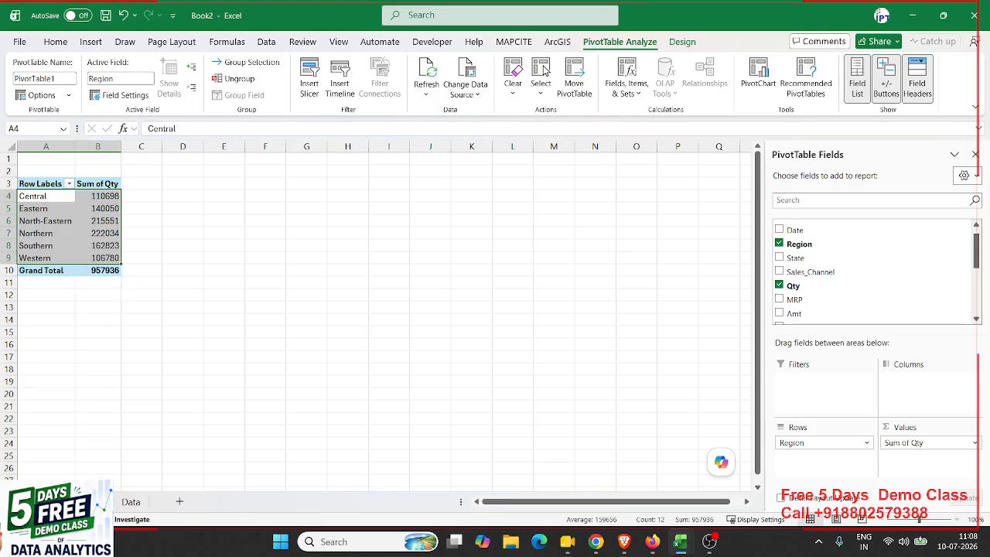
key("ctrl+2")
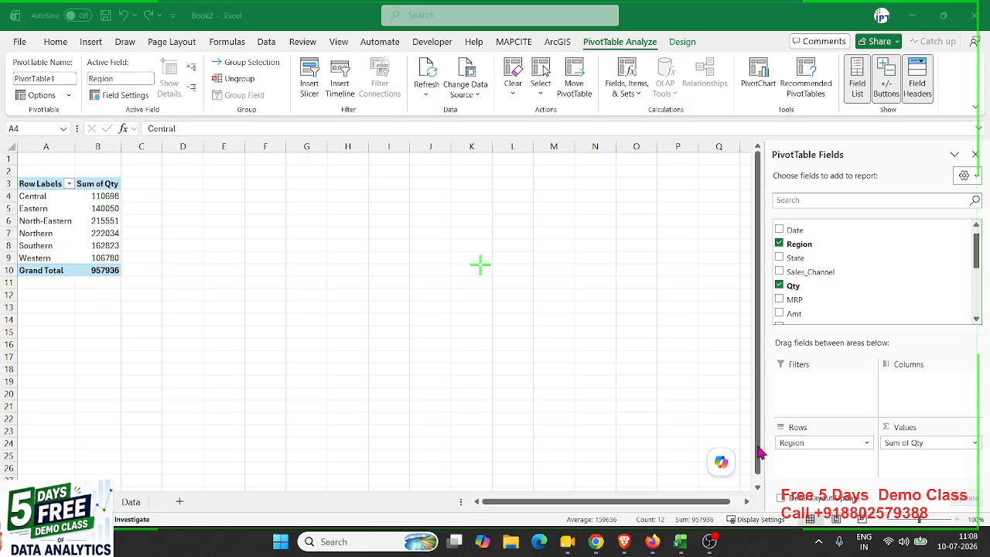
left_click(257, 346)
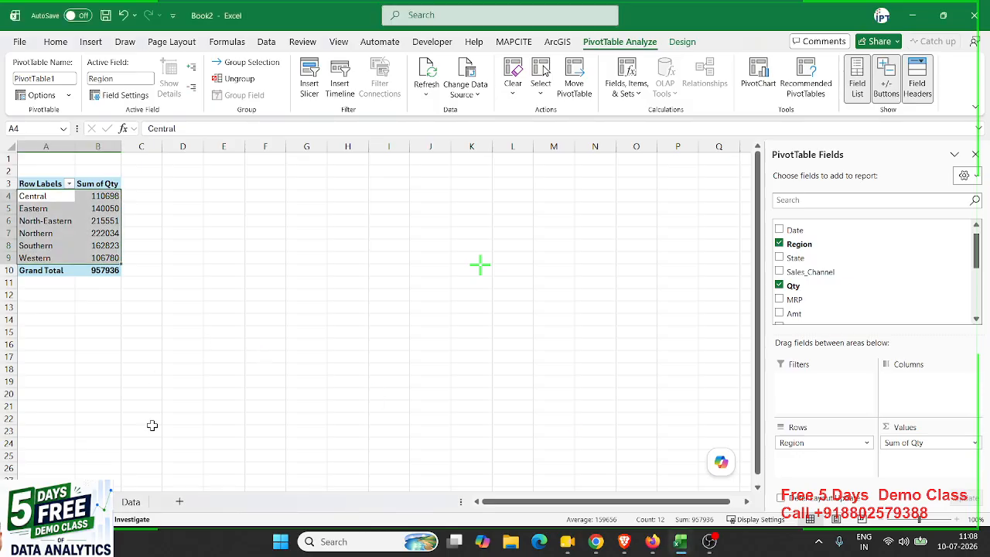
Step: Examine the extent of the source data on the Data sheet, from the first to the last row and across to the Size column
left_click(131, 501)
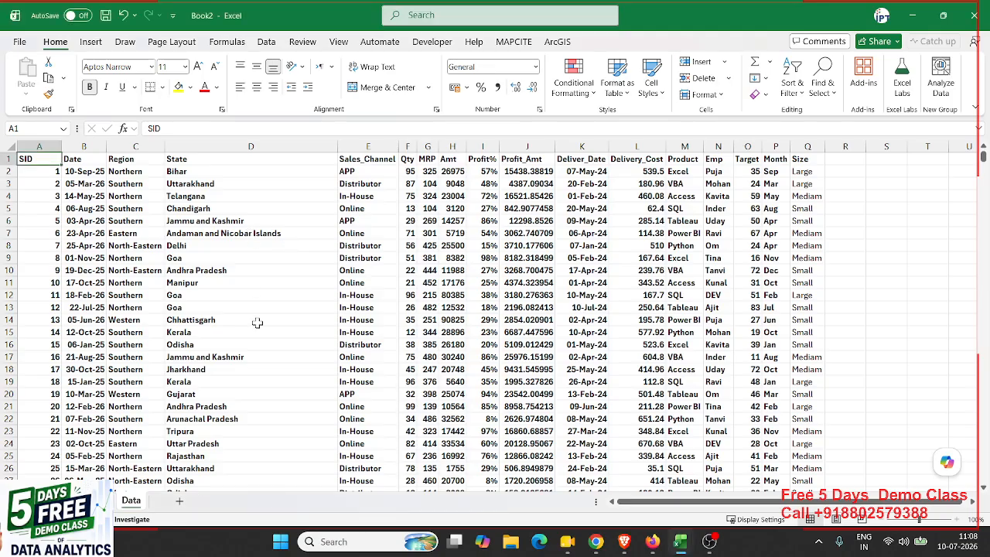
left_click(94, 502)
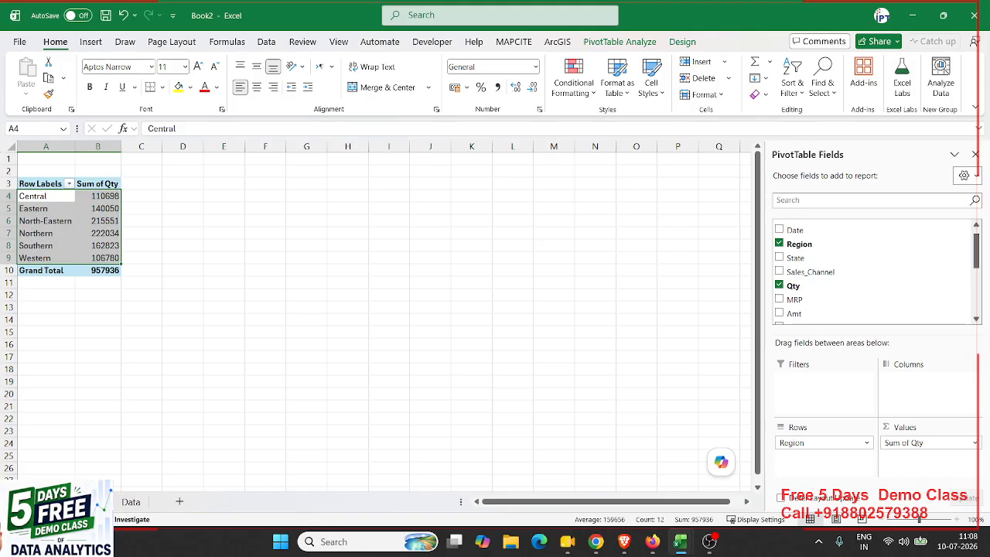
left_click(130, 505)
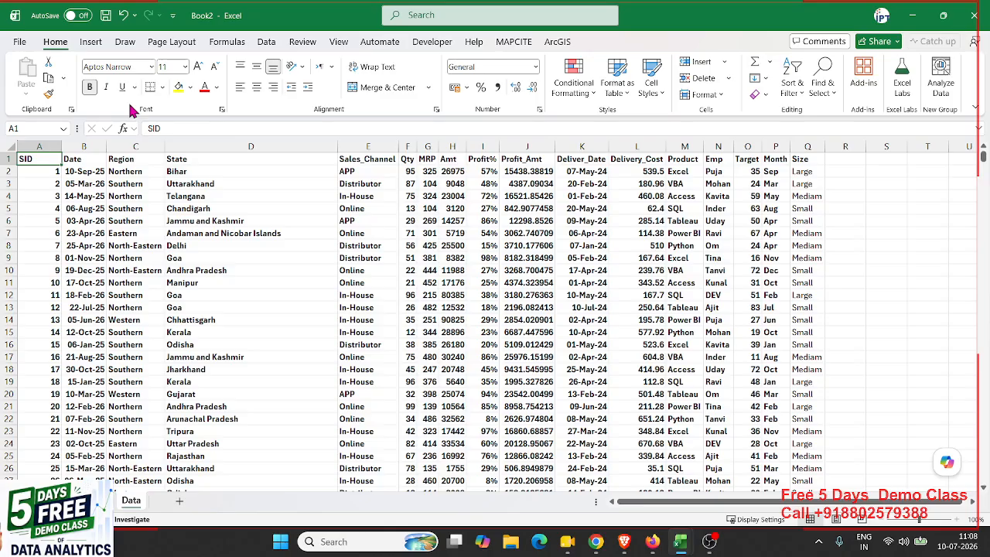
key("ctrl+Down")
key("ctrl+Up")
key("ctrl+Down")
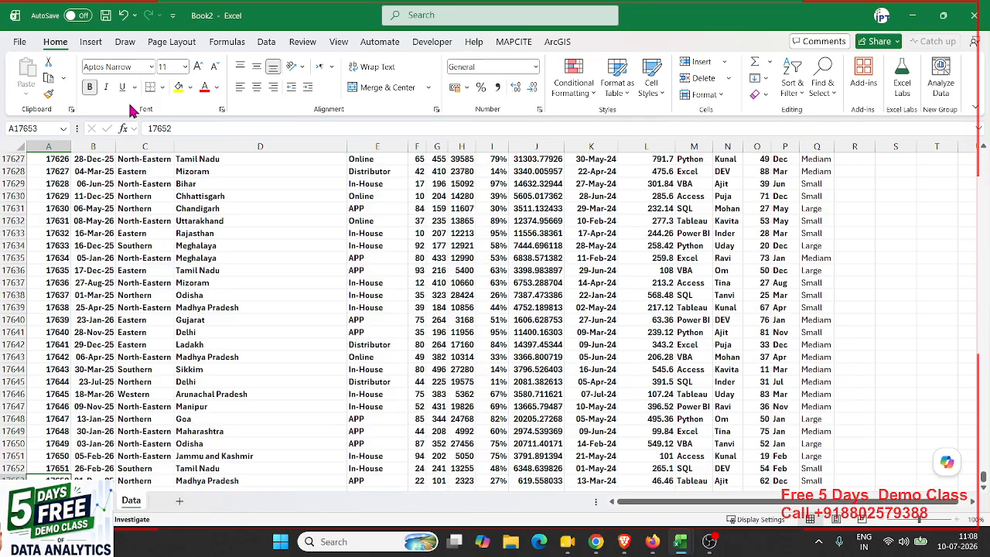
key("ctrl+Up")
key("ctrl+Right")
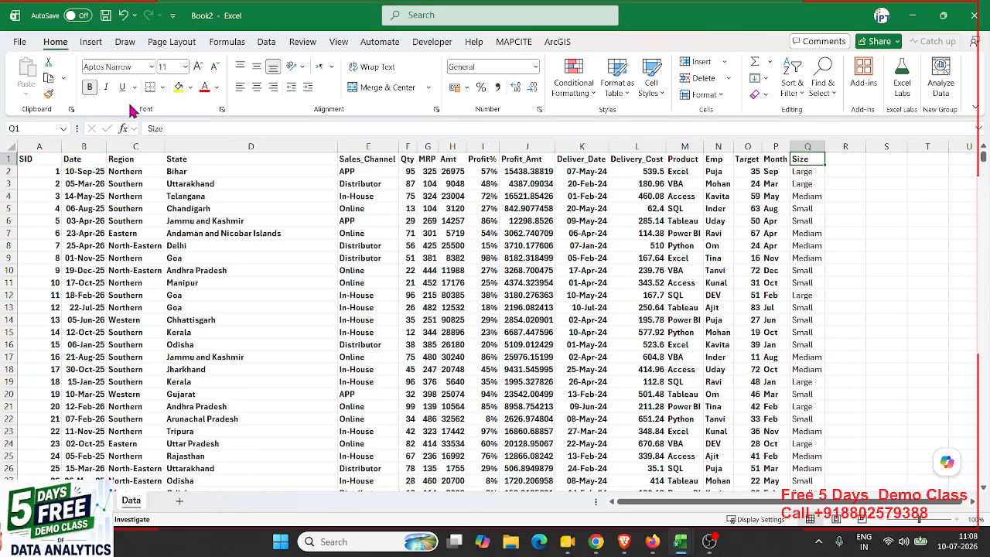
key("ctrl+shift+Left")
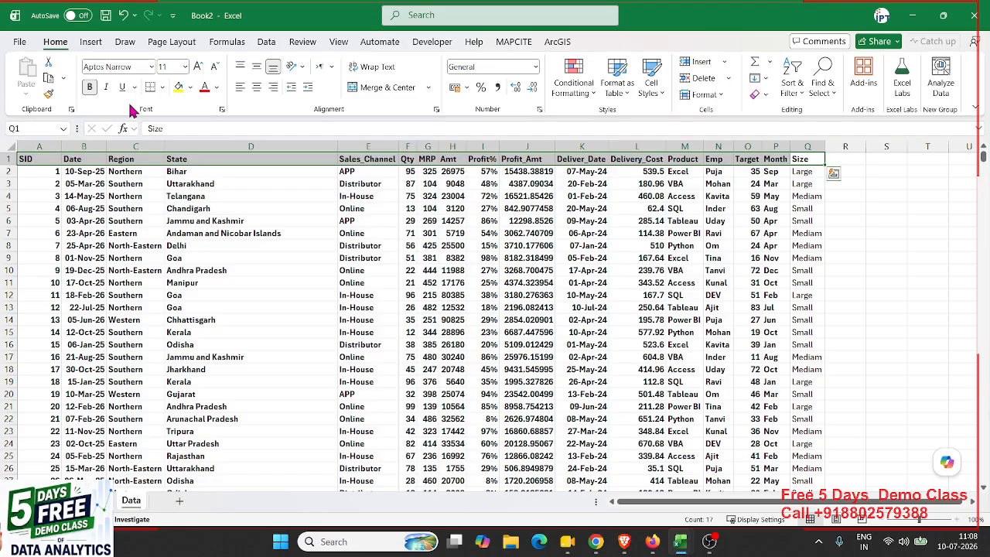
key("Down")
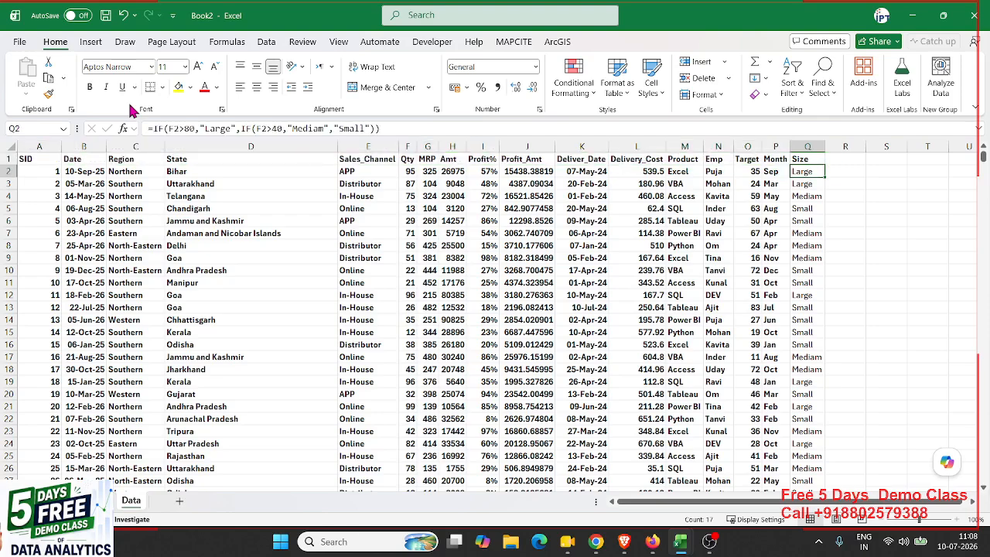
key("ctrl+Down")
key("ctrl+Up")
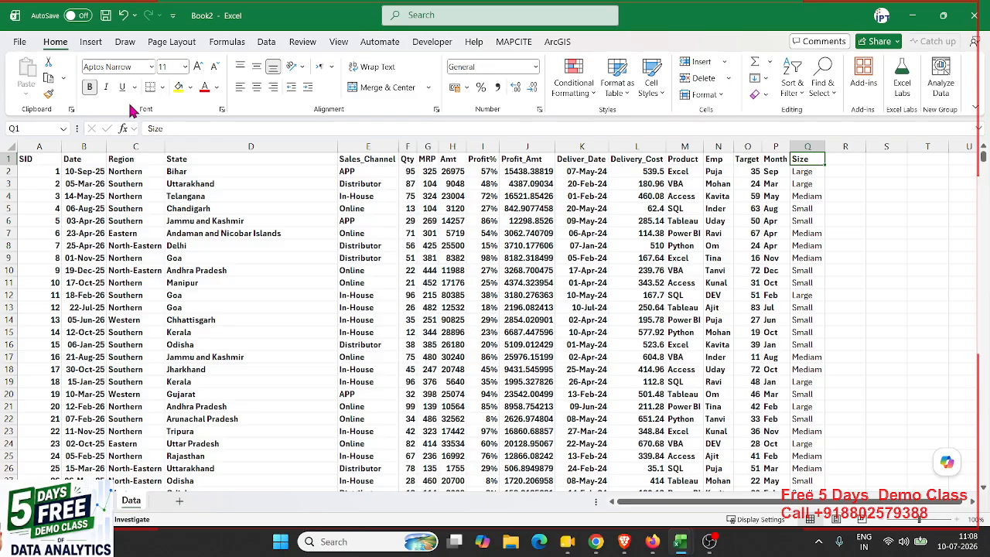
Step: Review the header row of the source data from Size back to SID to check that every column has a heading
key("ctrl+shift+Left")
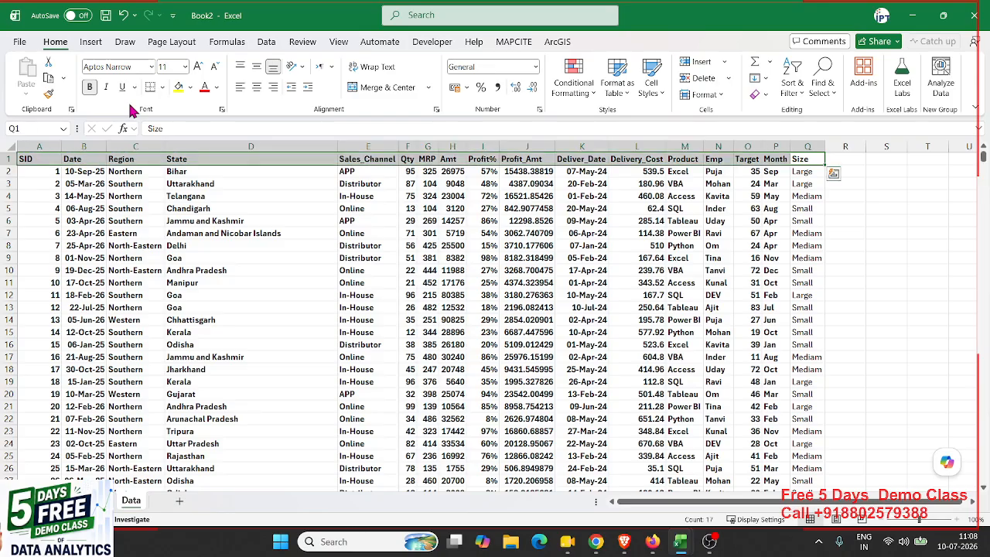
key("Left")
key("Left")
key("Left")
key("Left")
key("Left")
key("Left")
key("Left")
key("Left")
key("Left")
key("Left")
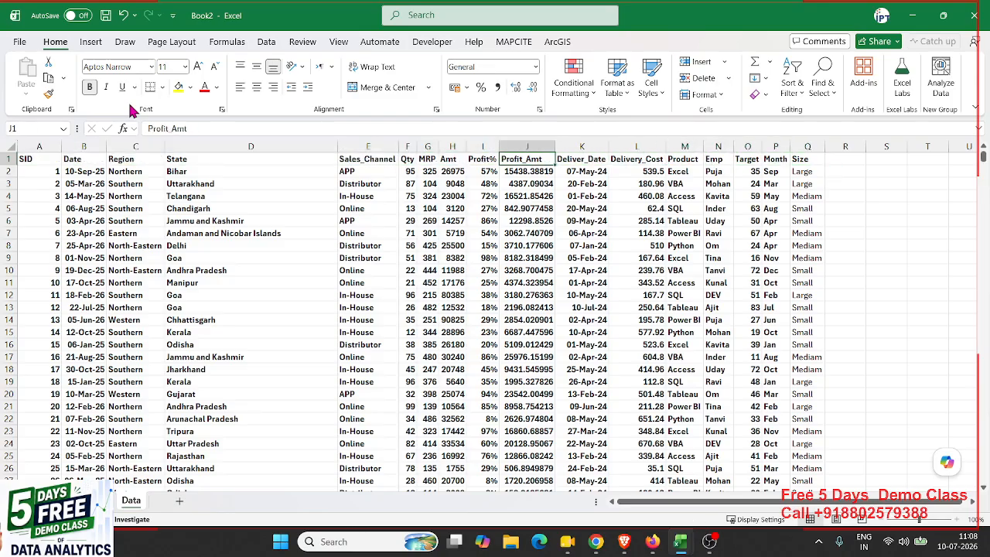
key("Left")
key("Left")
key("Left")
key("Left")
key("Left")
key("Left")
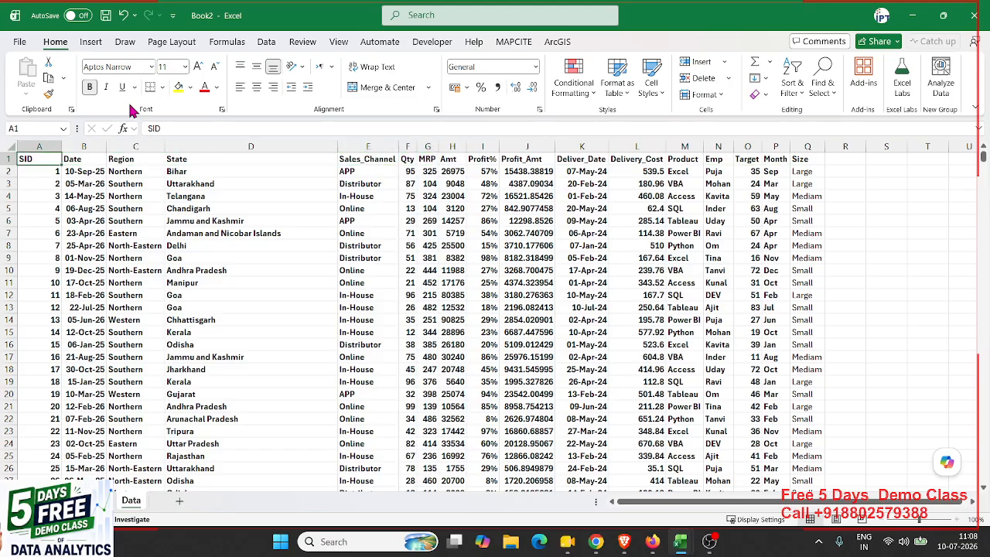
Step: Create a second PivotTable from the full sales data range on another new worksheet
left_click(98, 41)
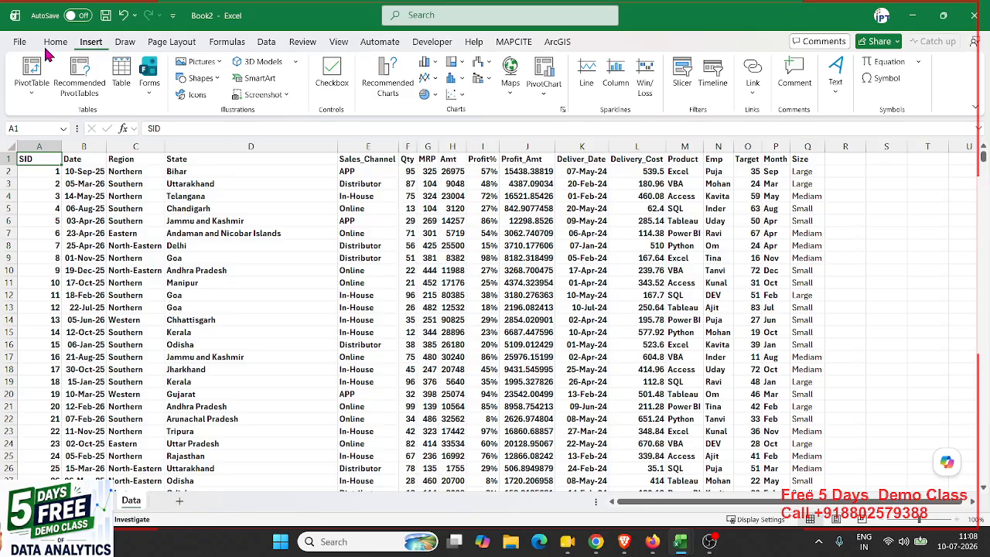
left_click(35, 74)
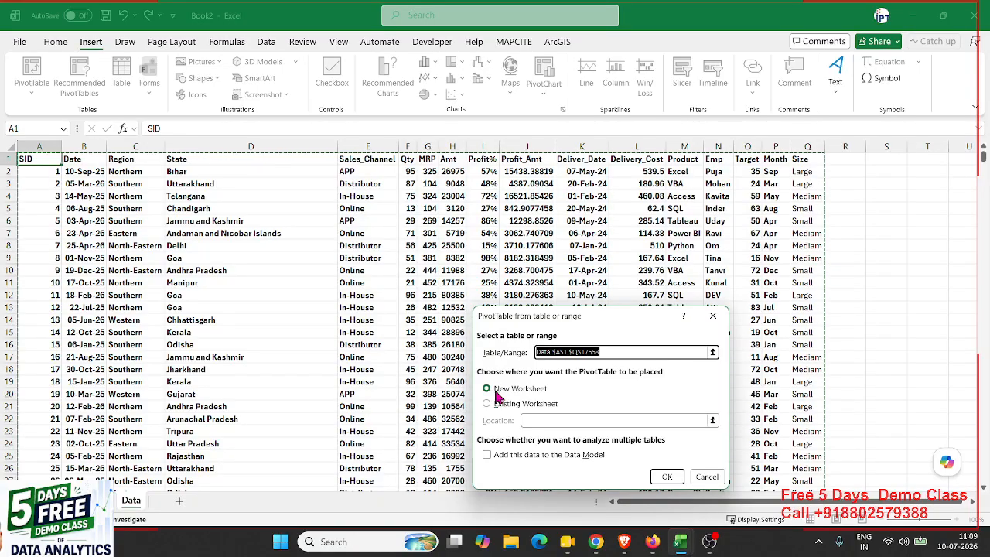
left_click(657, 477)
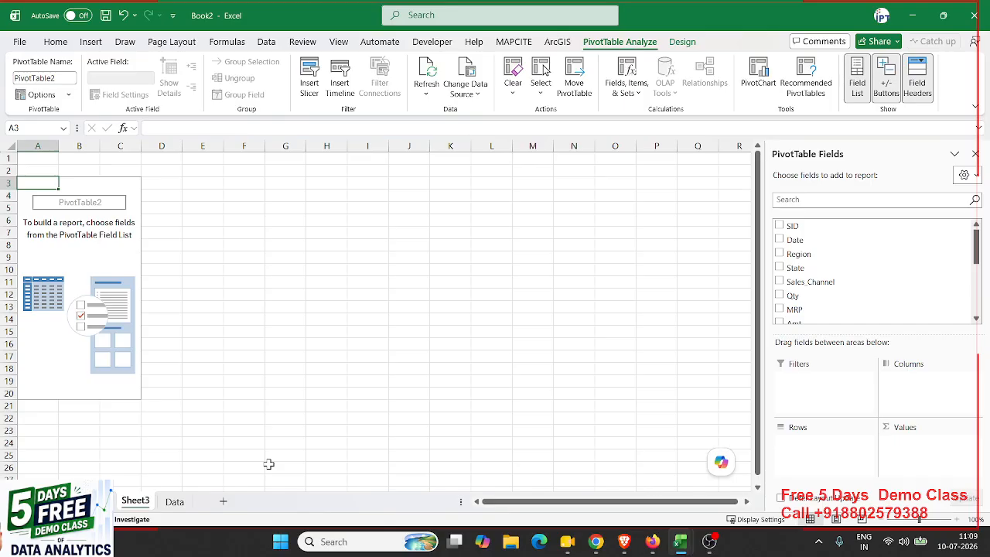
Step: Hide the field list of the second PivotTable and reselect a cell inside its empty report area
left_click(242, 381)
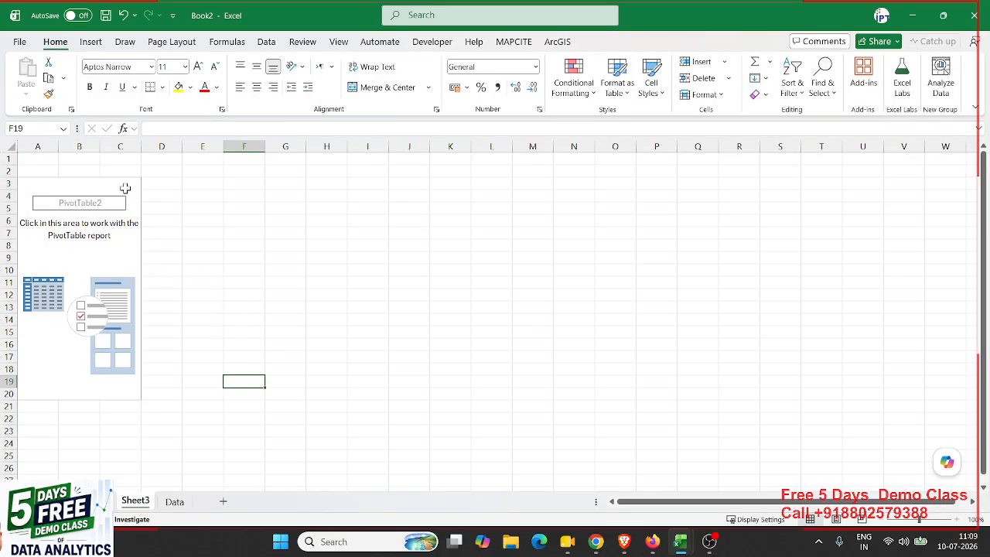
left_click(122, 264)
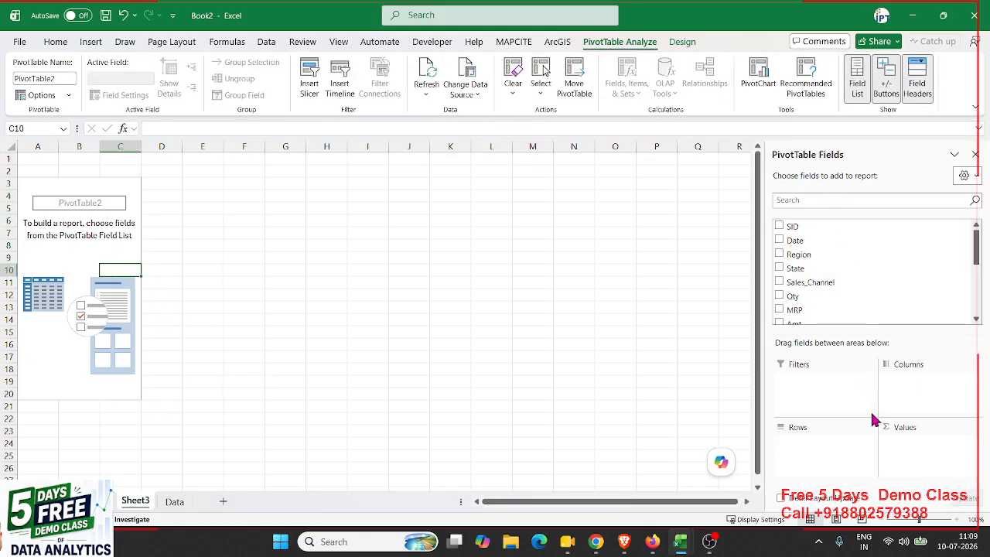
left_click(973, 157)
left_click(669, 235)
left_click(101, 248)
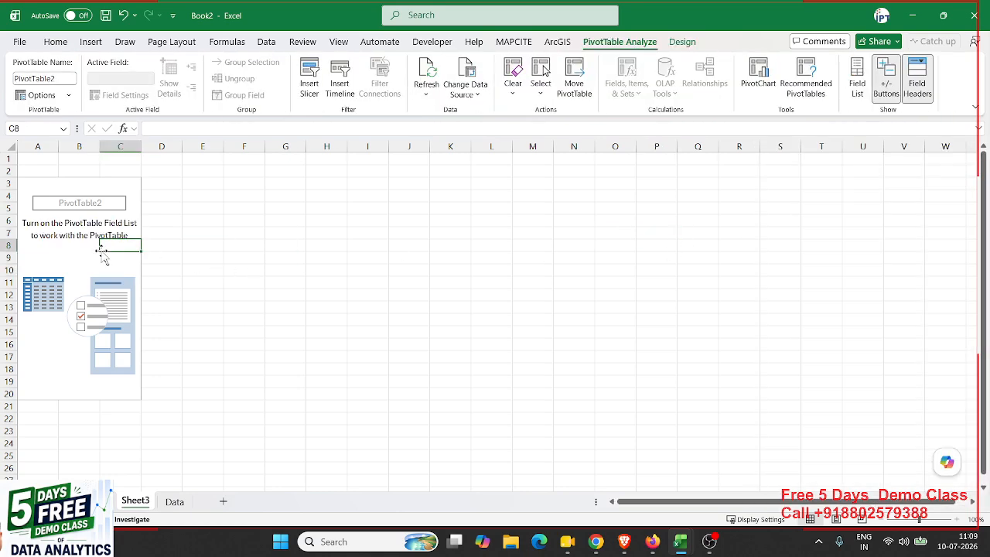
Step: Show the second PivotTable's field list again and compare its fields with the header row of the Data sheet
right_click(103, 247)
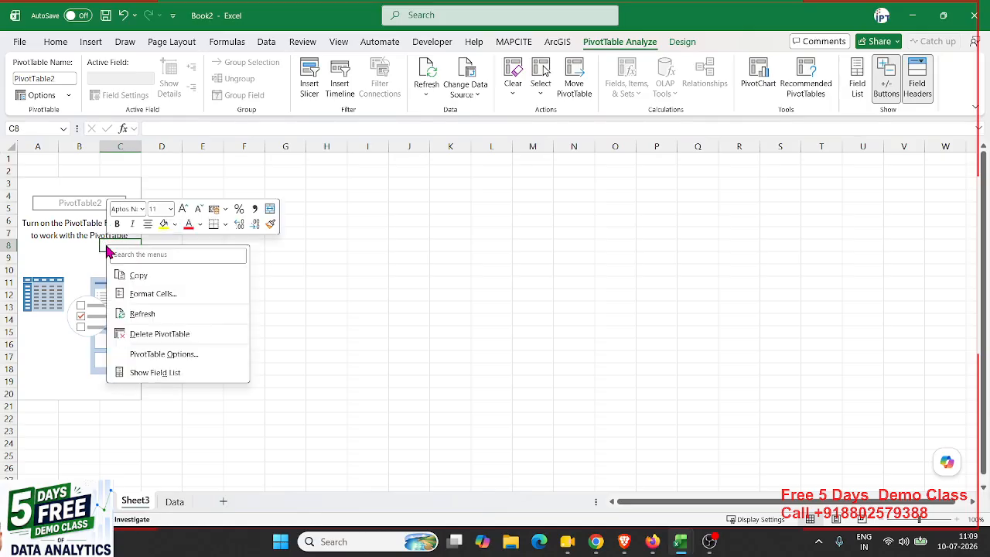
left_click(157, 374)
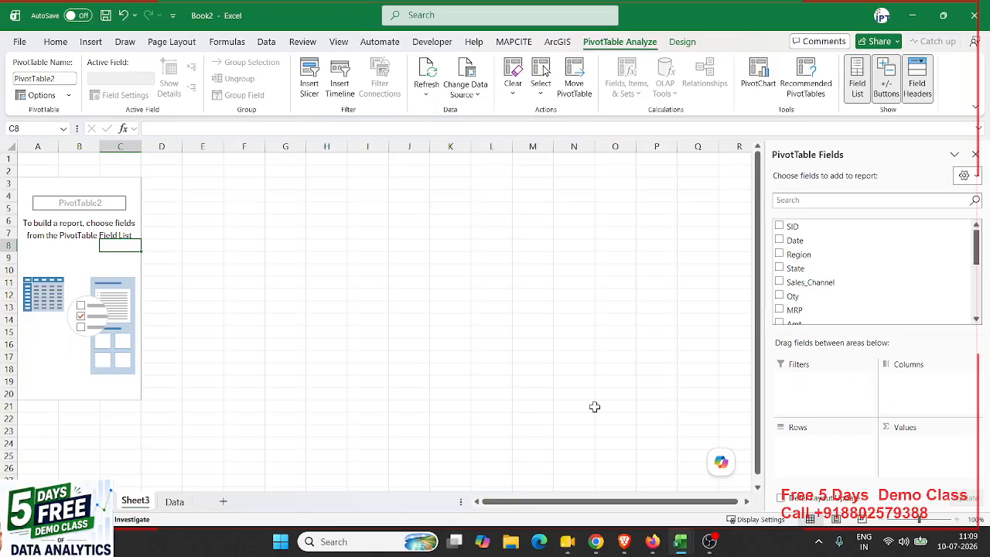
left_click(175, 501)
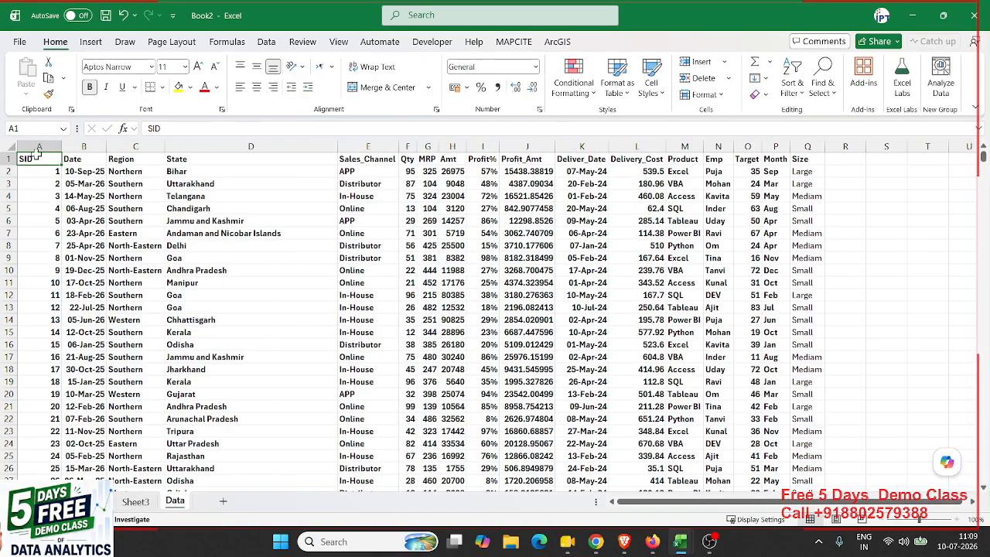
left_click_drag(42, 160, 794, 160)
left_click(135, 502)
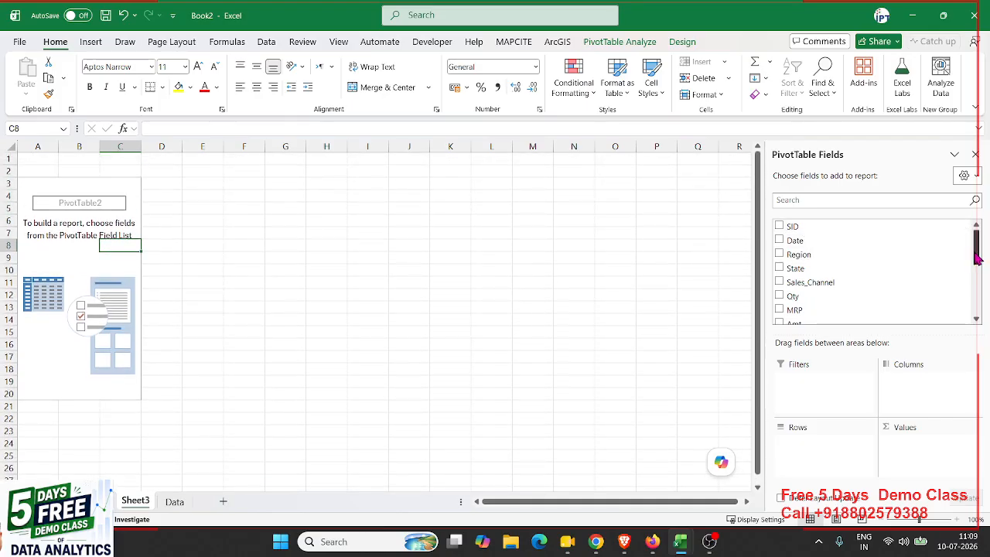
left_click_drag(976, 245, 975, 267)
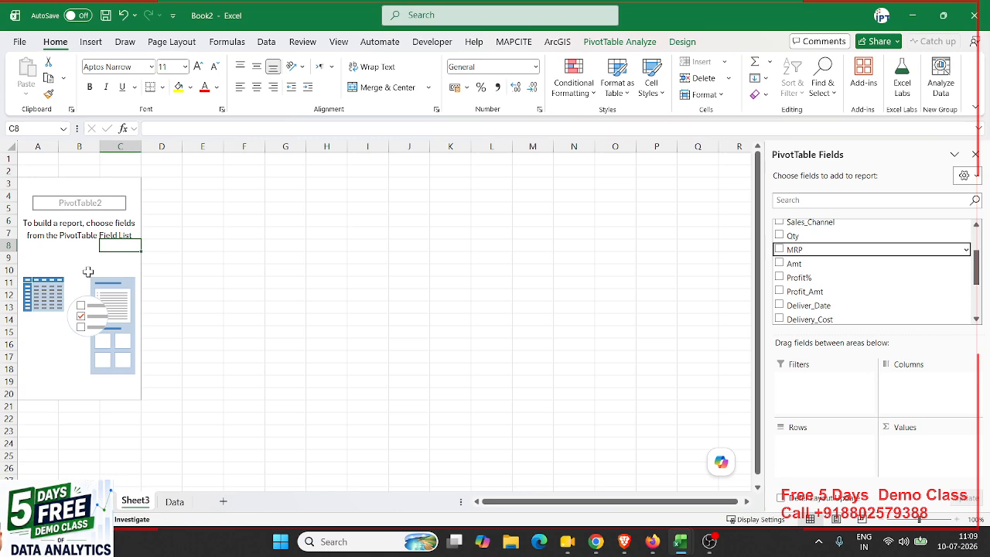
Step: Add the Sales_Channel field to the PivotTable's rows and select the channel labels from APP to Online
scroll(813, 293, "up", 1)
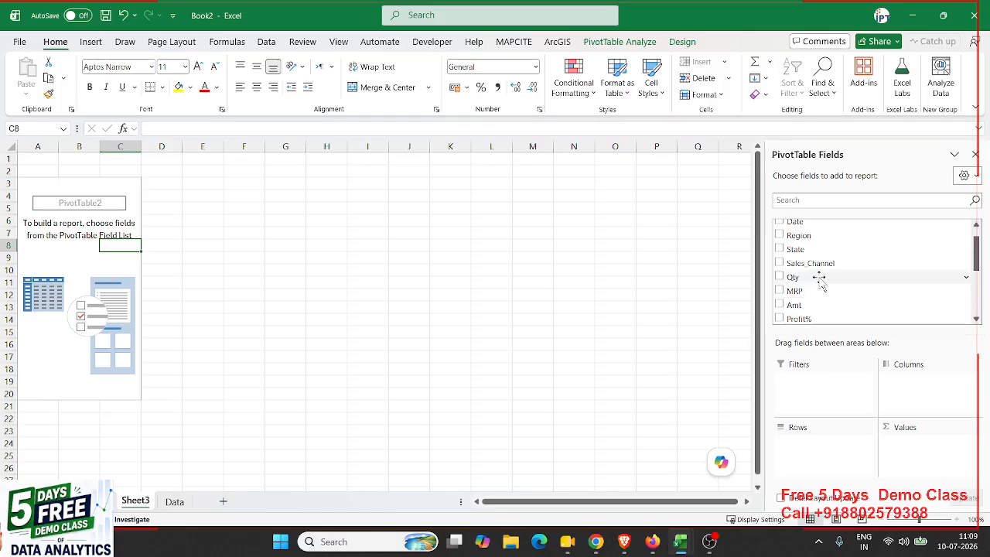
left_click_drag(817, 266, 827, 441)
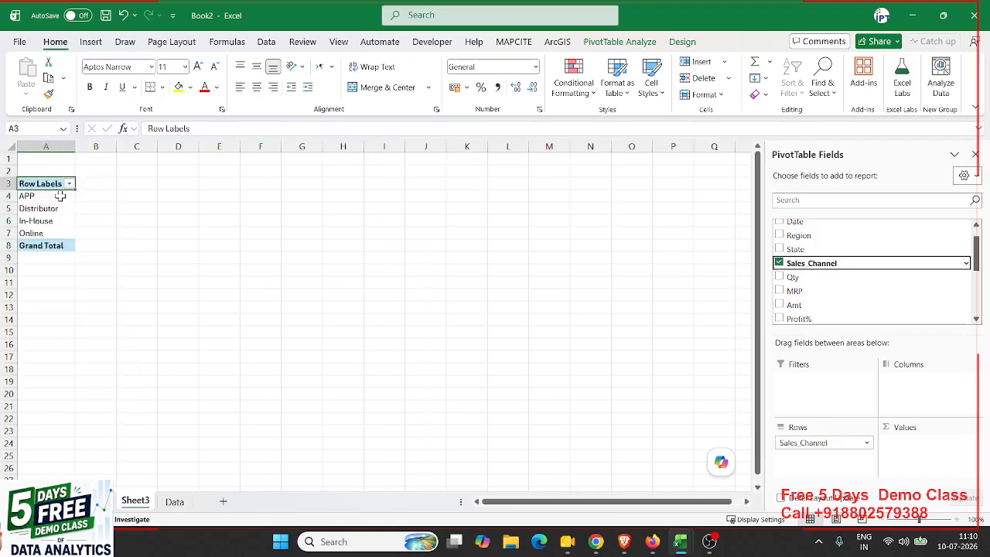
left_click(59, 197)
left_click_drag(59, 197, 49, 232)
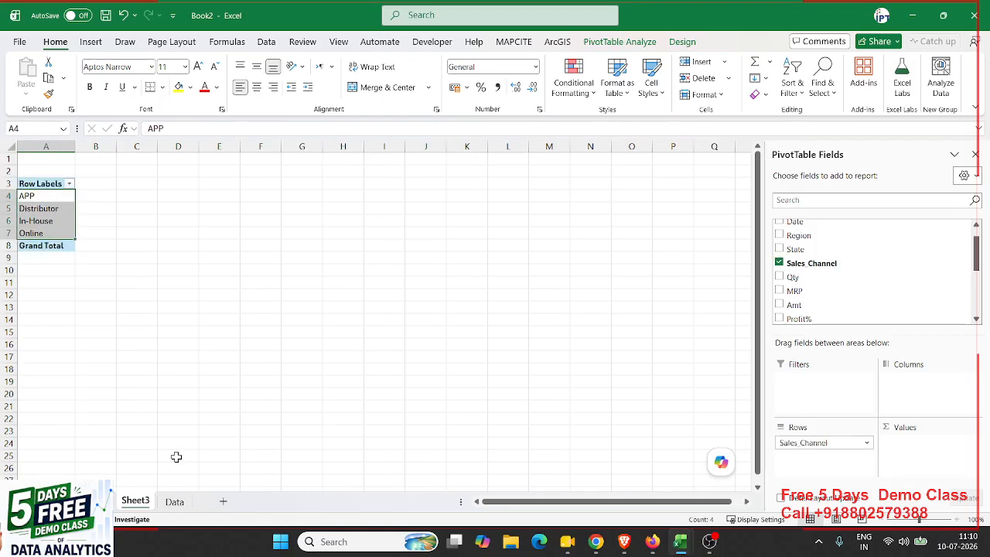
Step: Compare the Sales_Channel entries on the Data sheet with the row labels in column A of the PivotTable
left_click(184, 501)
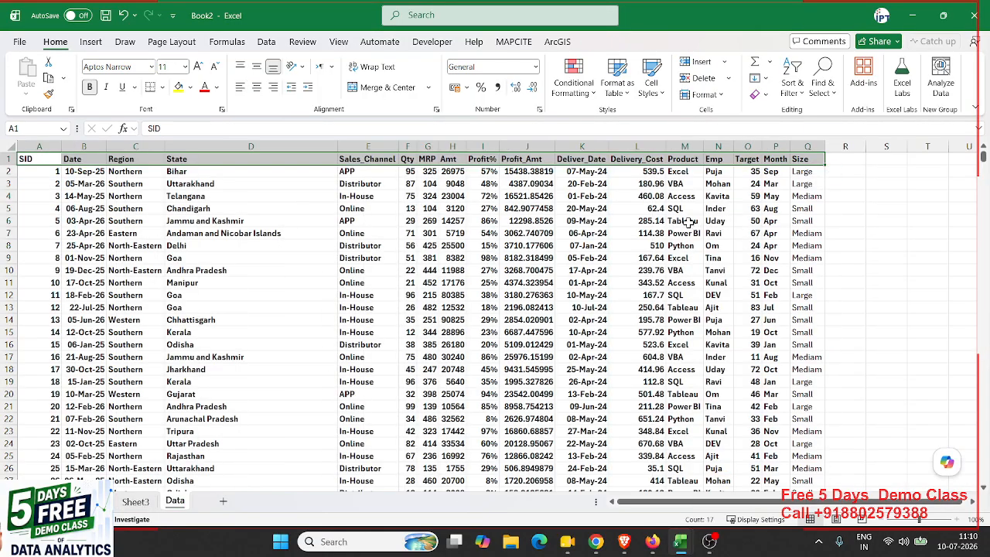
left_click_drag(369, 174, 350, 429)
left_click(135, 501)
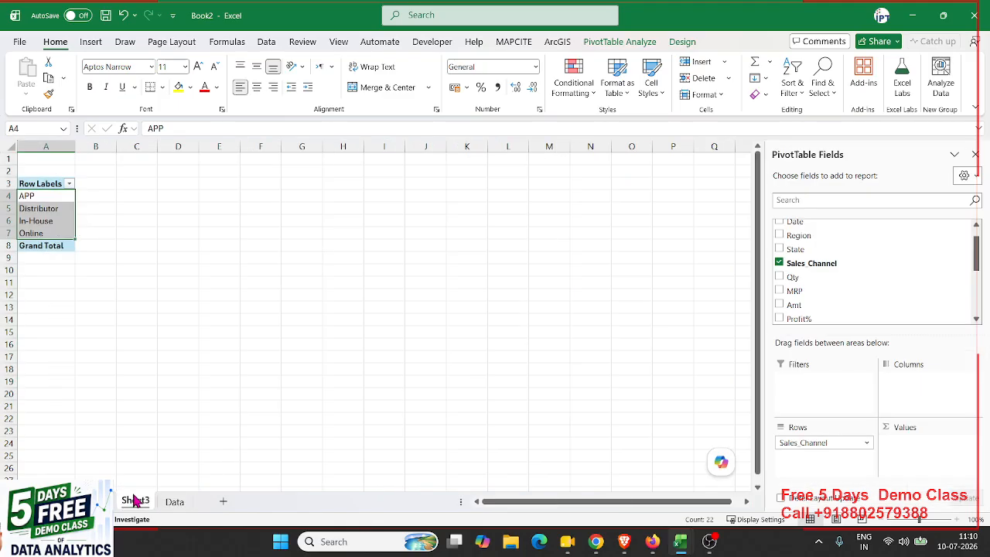
left_click(58, 226)
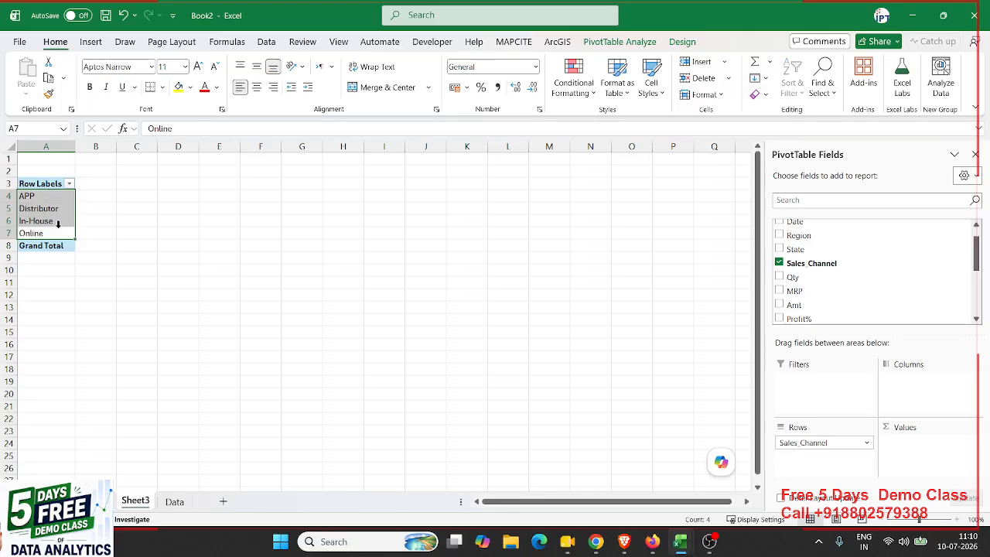
left_click(59, 233)
left_click_drag(59, 233, 57, 202)
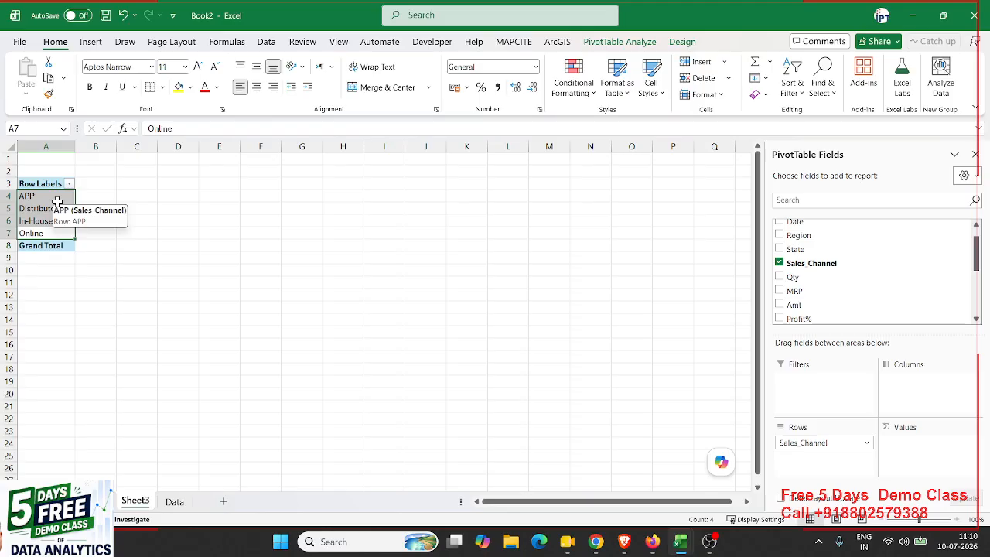
left_click(825, 280)
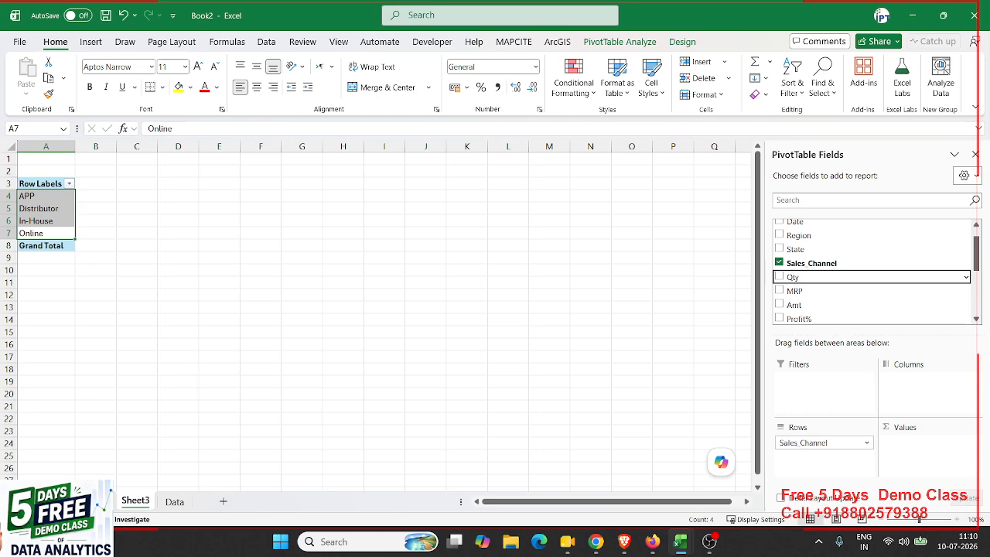
left_click(59, 210)
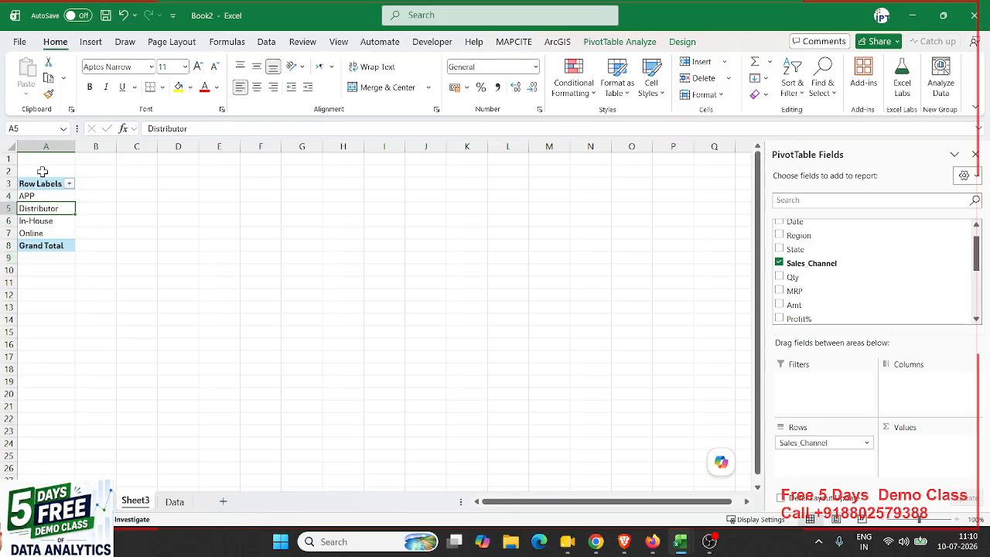
left_click(48, 146)
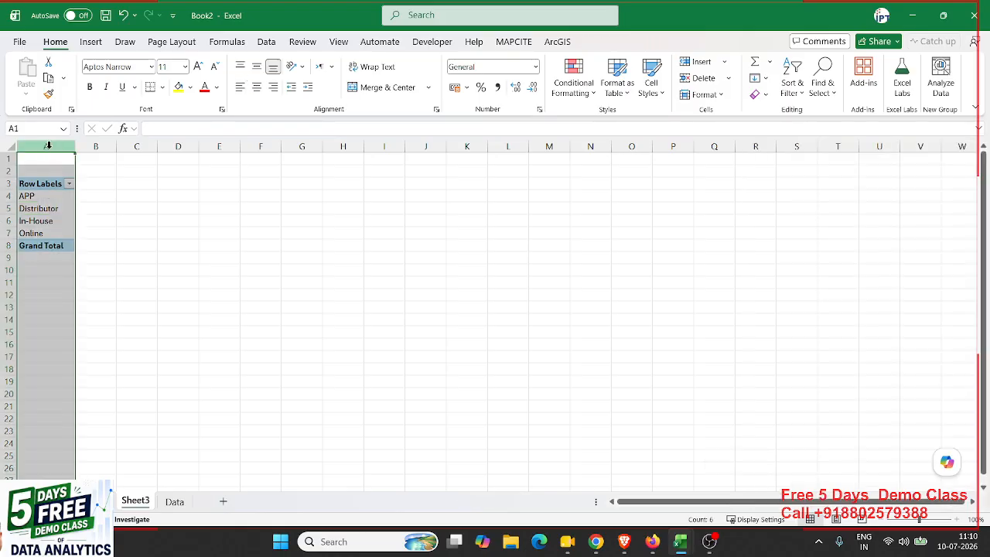
left_click(60, 210)
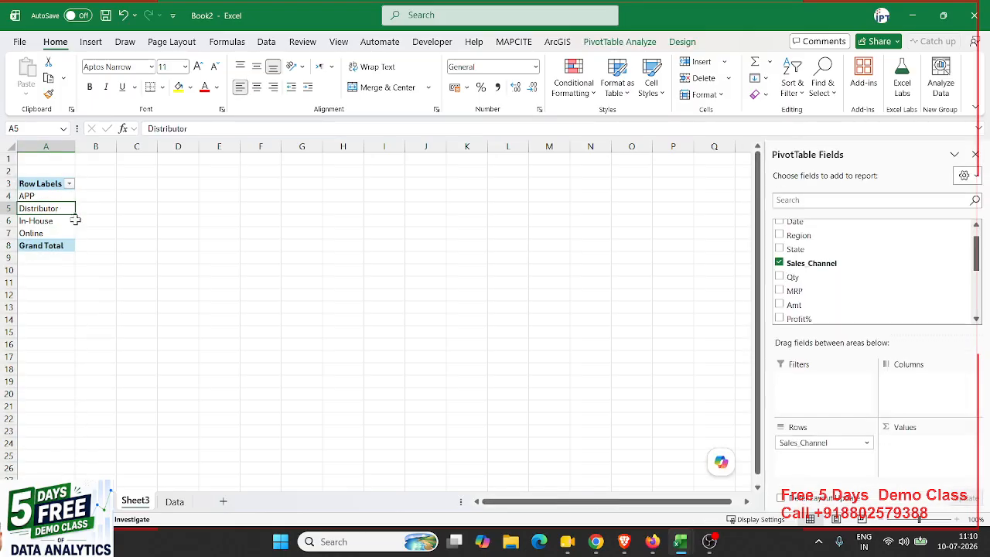
Step: Move Sales_Channel to the column area to review its labels across row 4, and return it to the rows
left_click_drag(789, 442, 902, 405)
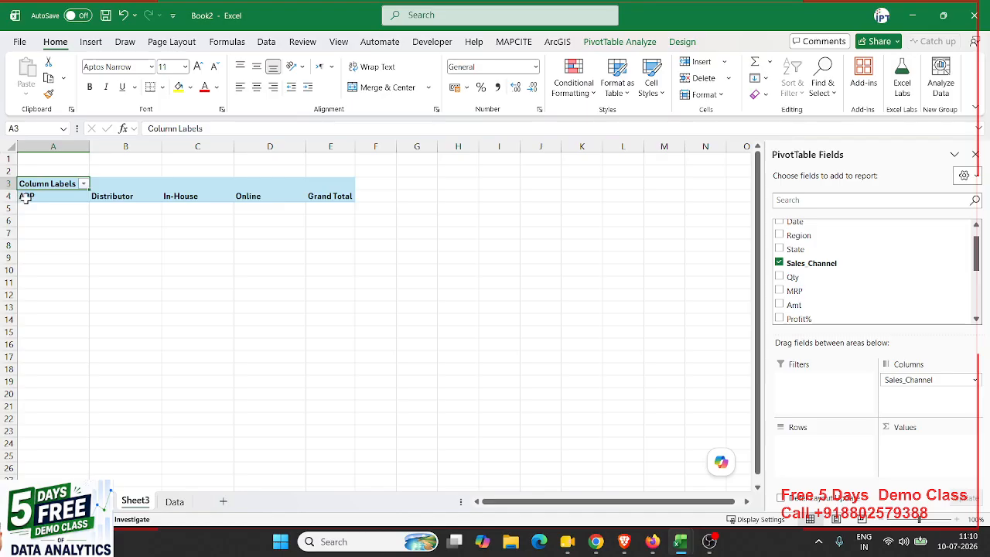
left_click(49, 198)
left_click_drag(49, 198, 278, 199)
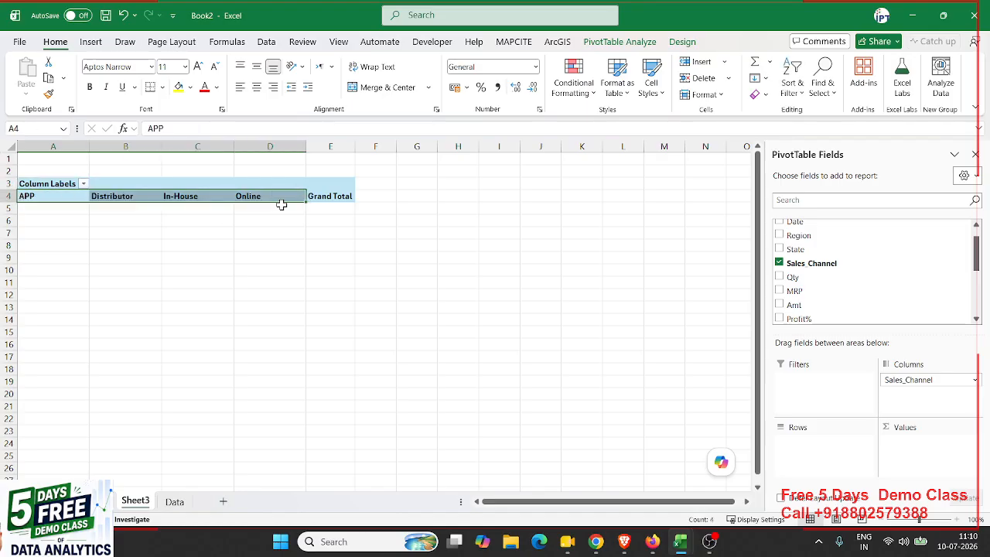
left_click(125, 197)
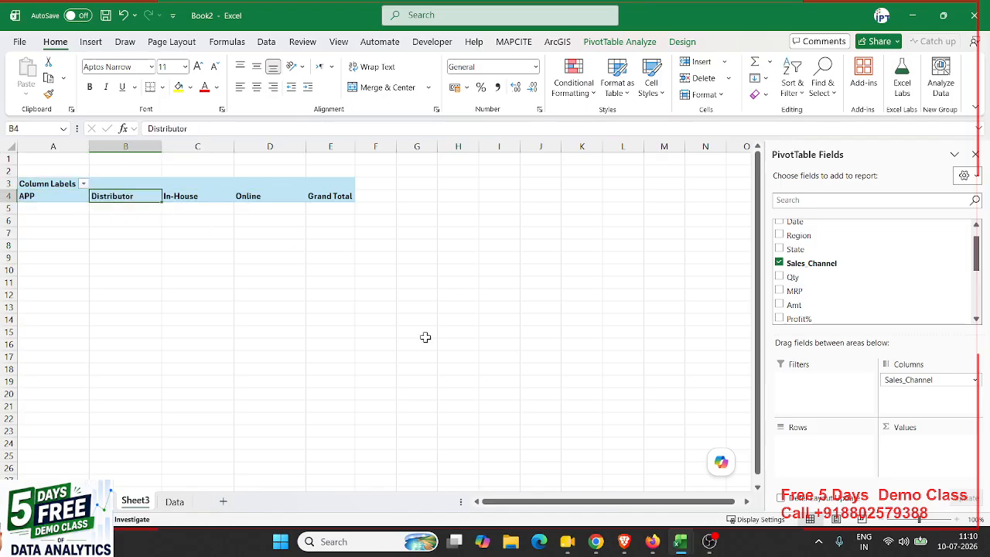
left_click_drag(953, 389, 841, 459)
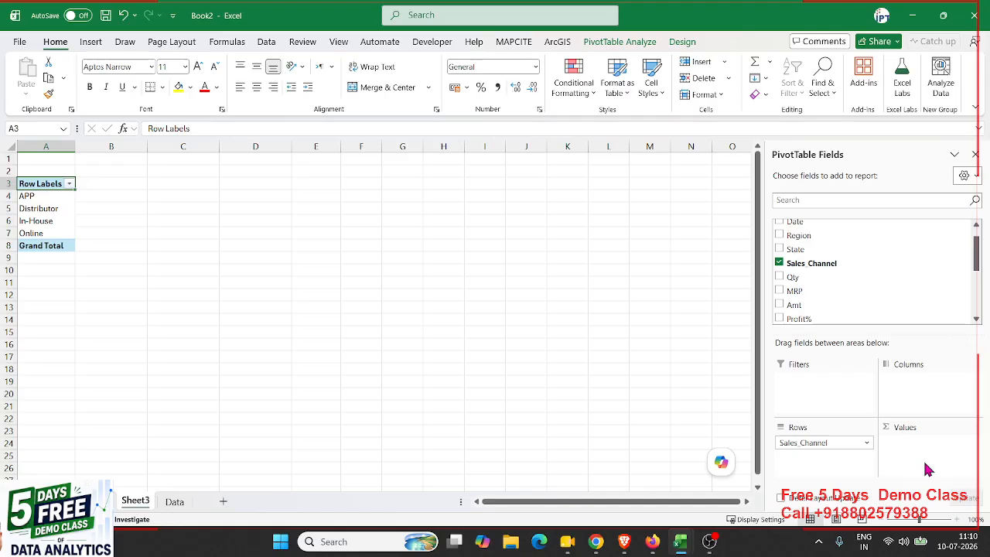
Step: Add Qty to the PivotTable's values as a sum and check the source columns on the Data sheet
left_click_drag(794, 276, 922, 478)
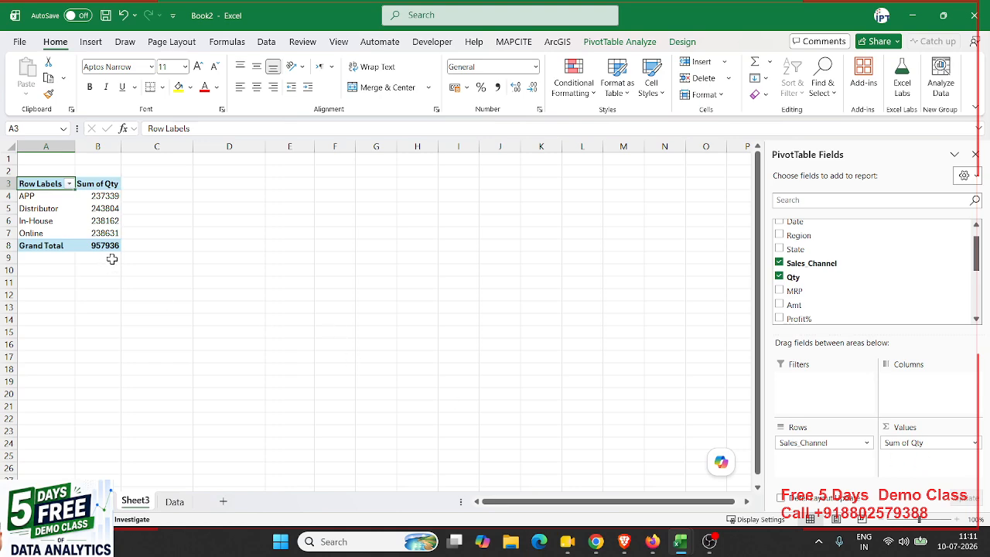
left_click(174, 501)
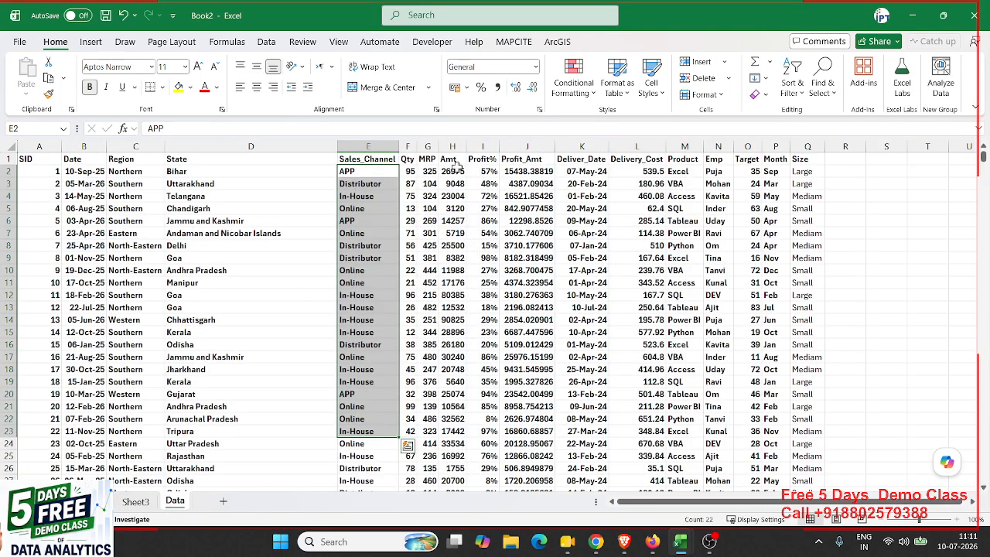
left_click(136, 501)
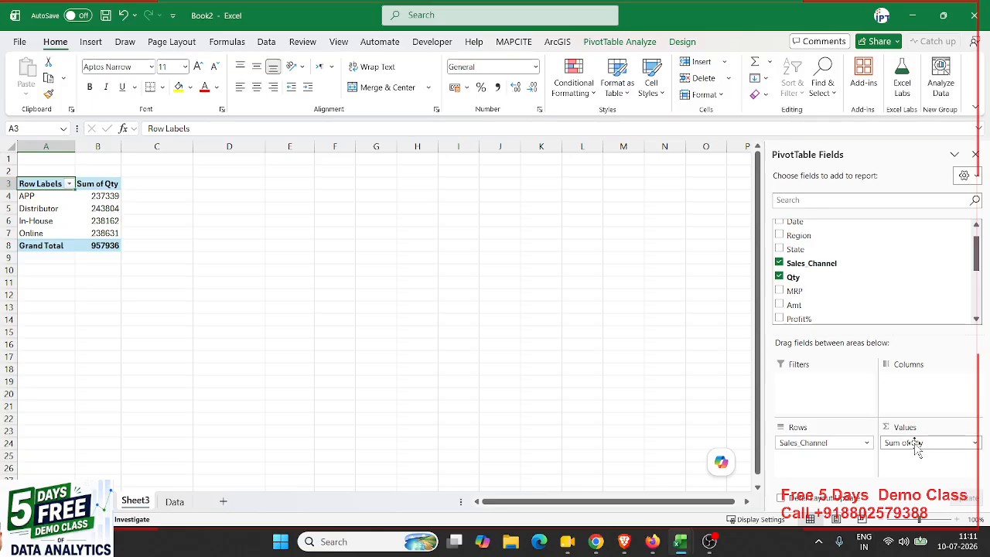
Step: View the Value Field Settings of Sum of Qty from its report heading and close them without changes
left_click(915, 443)
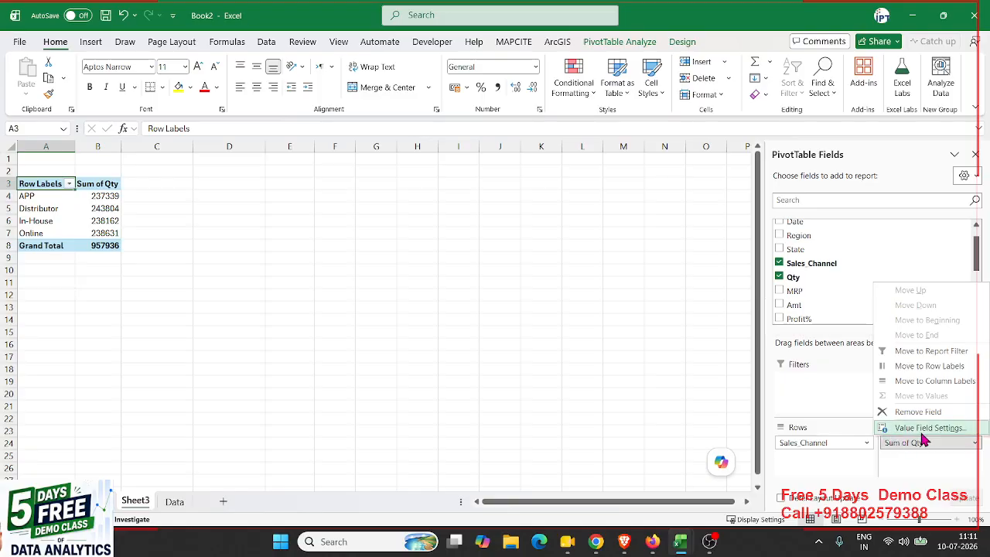
double_click(113, 187)
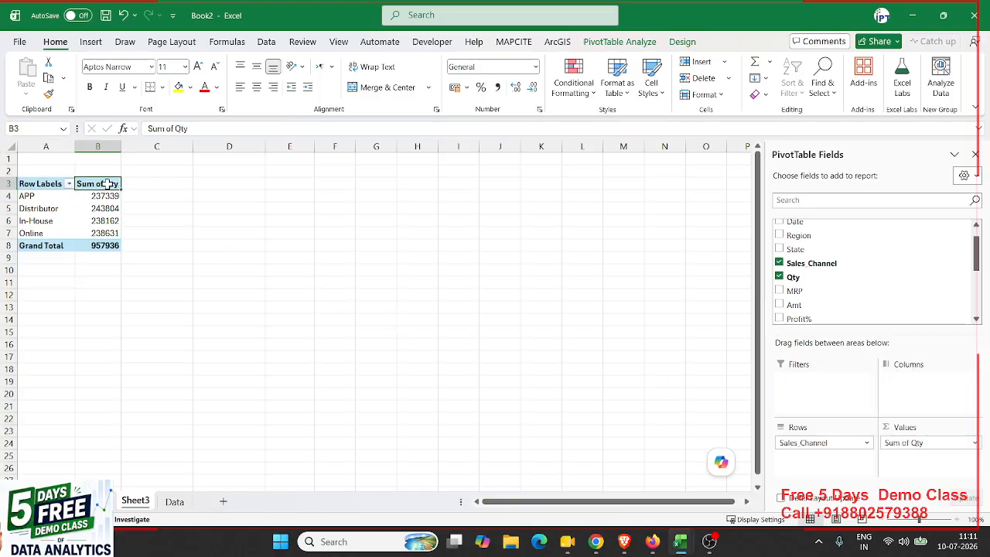
left_click_drag(551, 279, 404, 207)
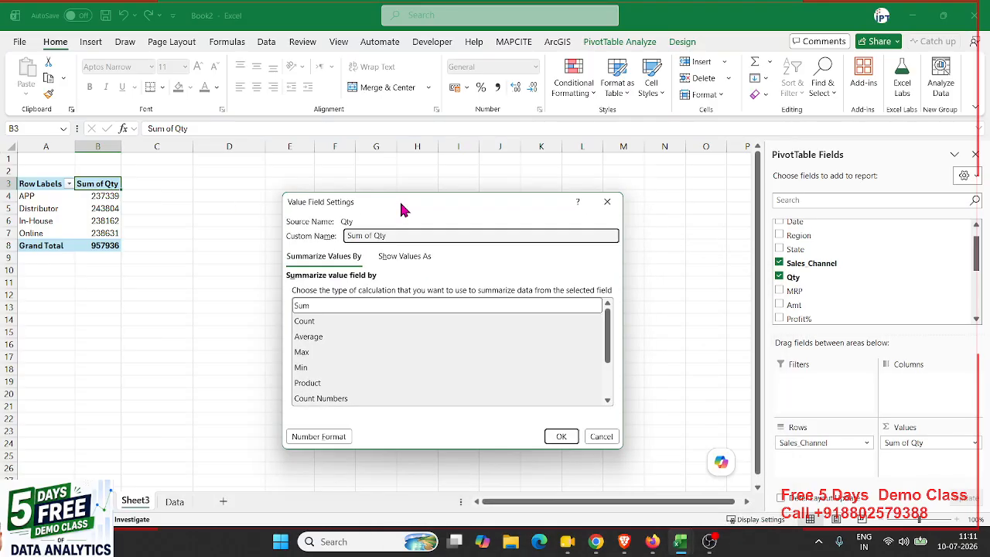
left_click(602, 438)
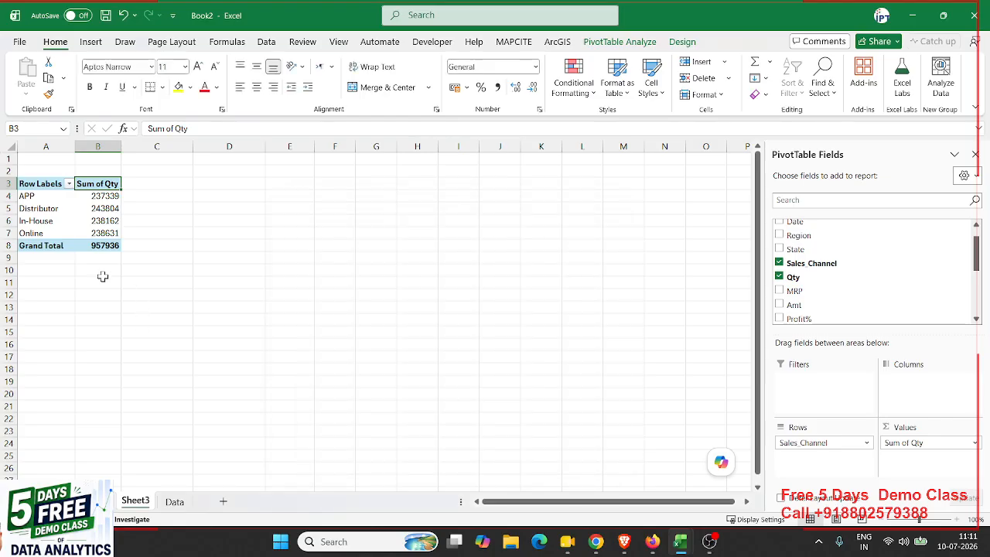
left_click(108, 246)
left_click(101, 209)
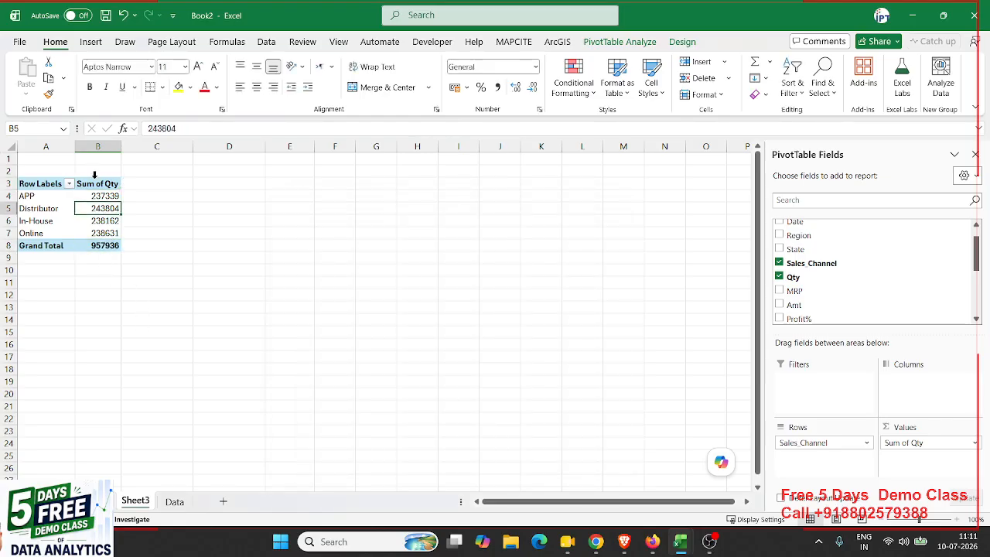
left_click(93, 186)
double_click(93, 187)
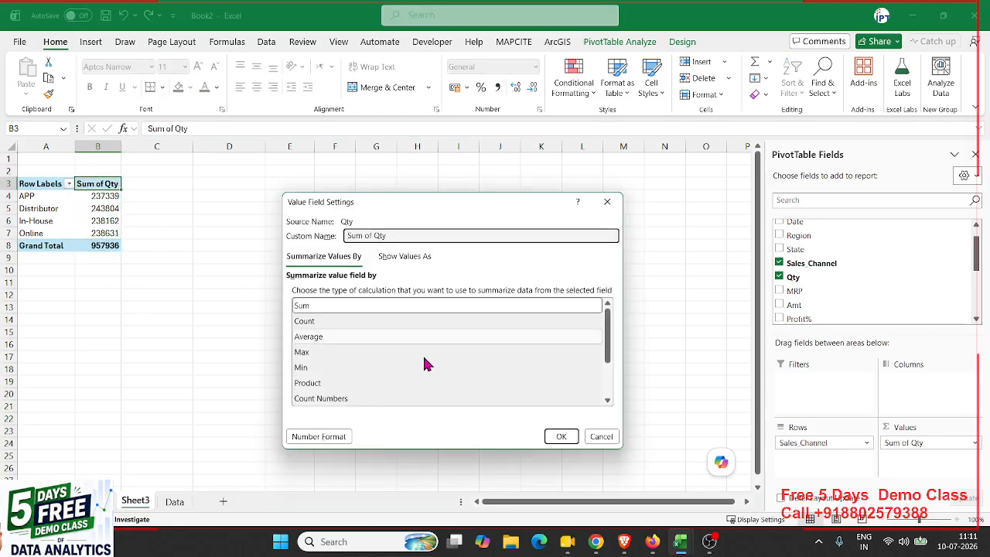
left_click(602, 438)
Step: Review the calculation types from Count to Var in the Value Field Settings of Sum of Qty and cancel without changes
left_click(899, 442)
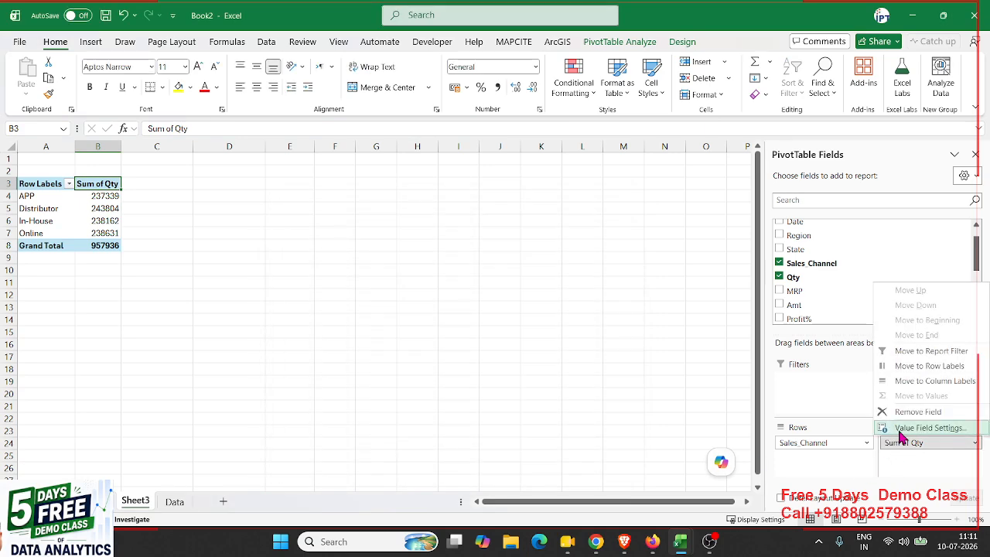
left_click(900, 430)
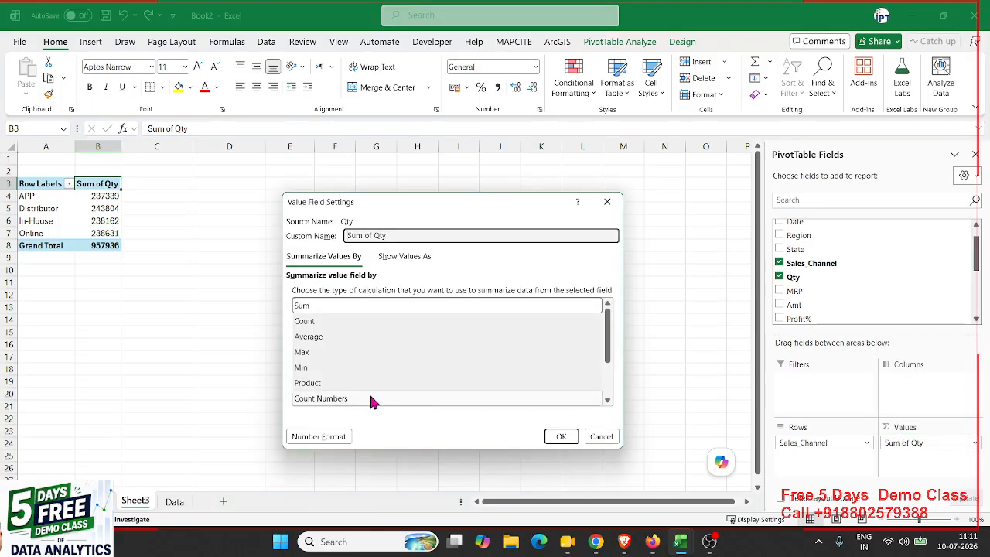
left_click(316, 321)
left_click(316, 335)
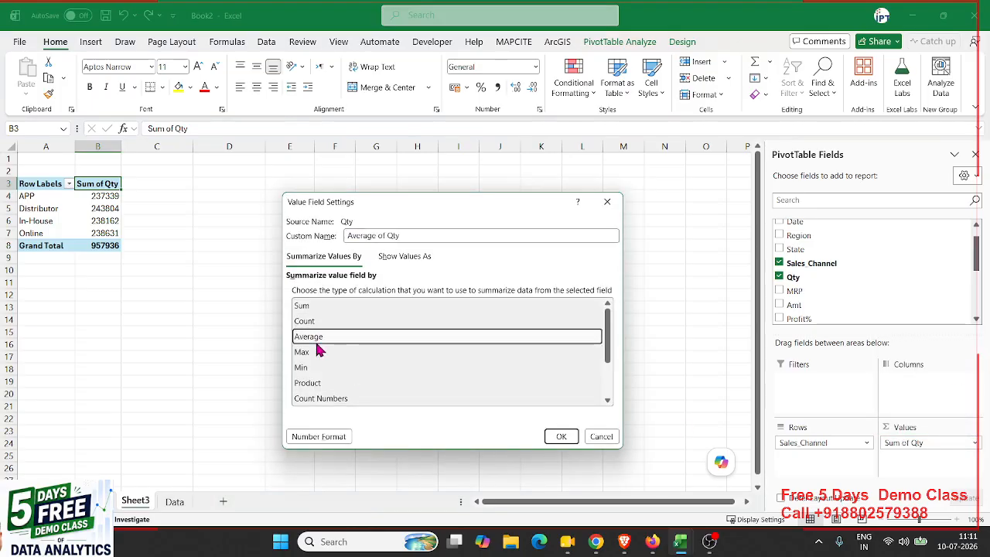
left_click(316, 352)
left_click(316, 368)
left_click(318, 383)
left_click(320, 398)
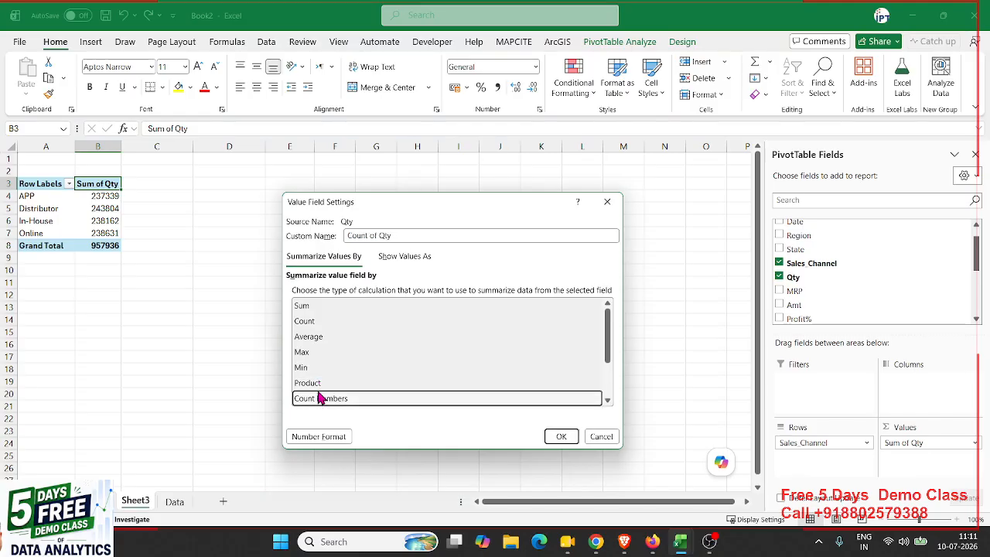
scroll(319, 393, "down", 1)
left_click(319, 374)
left_click(320, 387)
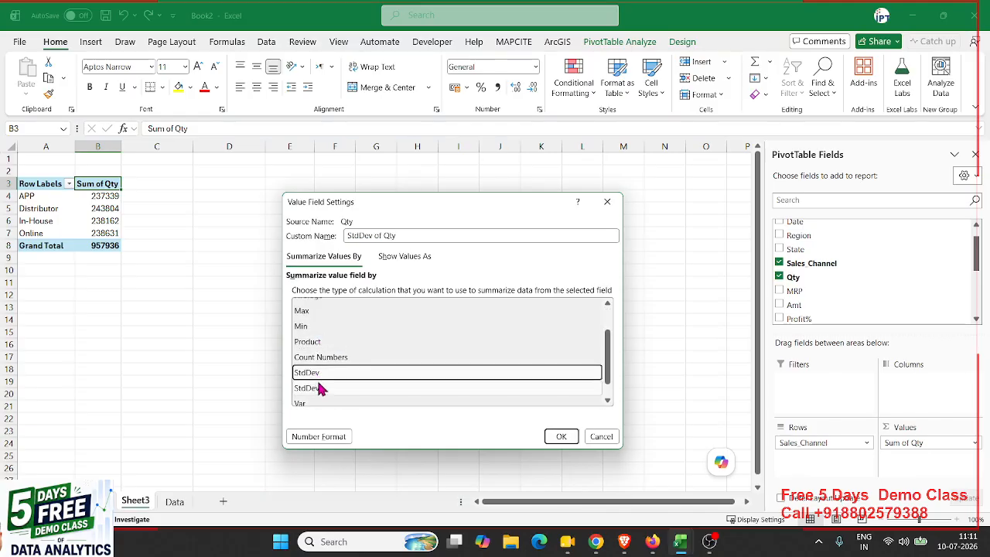
left_click(318, 401)
scroll(316, 402, "down", 1)
scroll(317, 402, "up", 2)
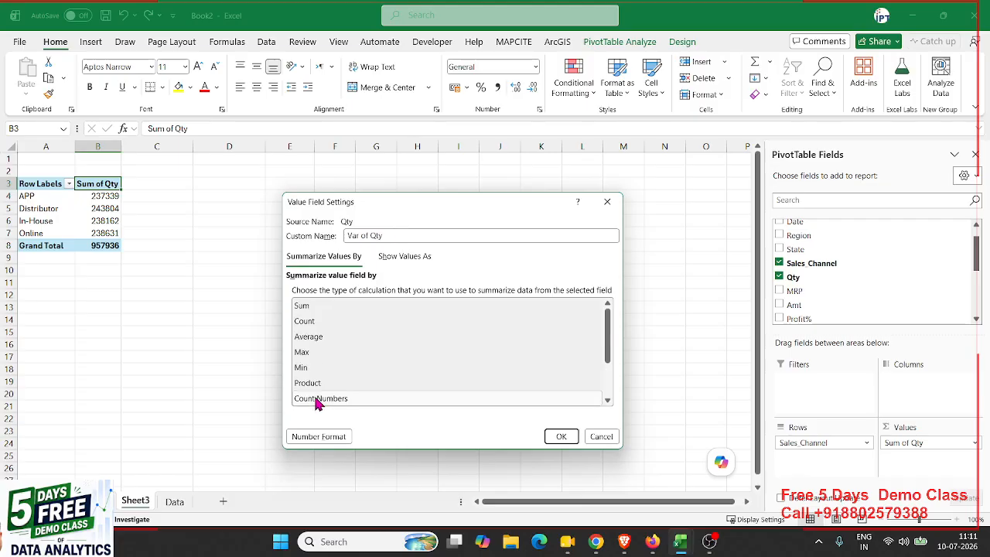
scroll(316, 402, "down", 2)
scroll(316, 402, "up", 2)
left_click(601, 436)
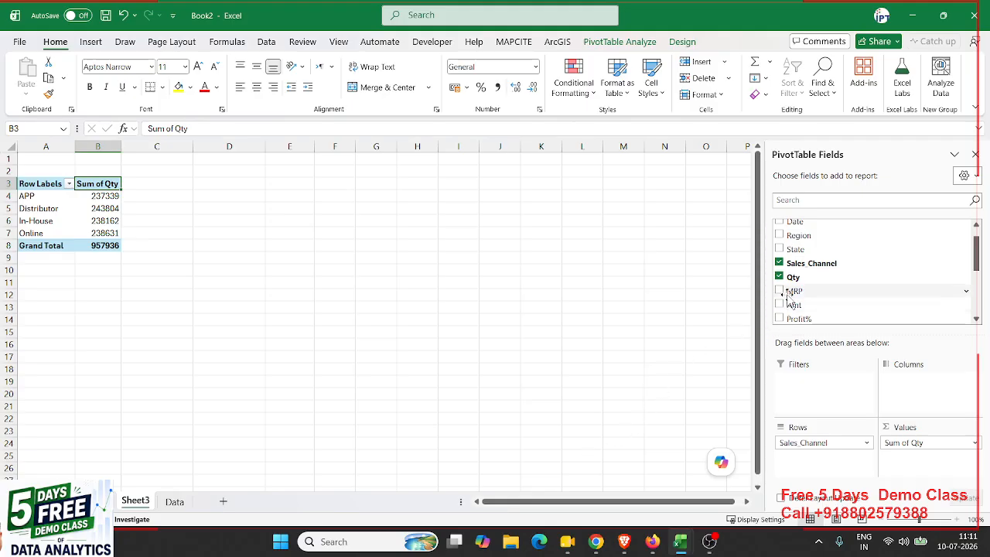
Step: Add MRP to the PivotTable's values, summarise it by Average and review the averages per sales channel
left_click_drag(794, 291, 918, 461)
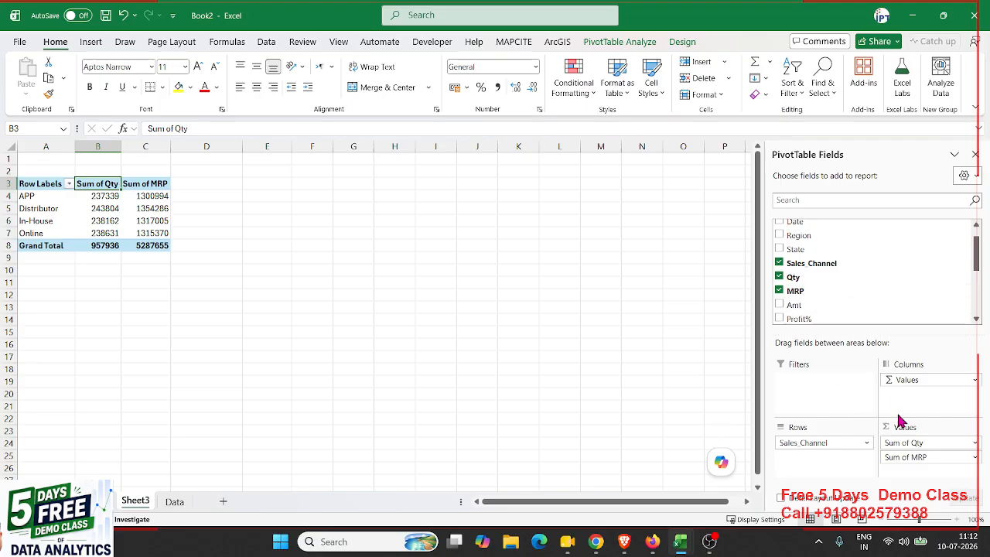
left_click(906, 457)
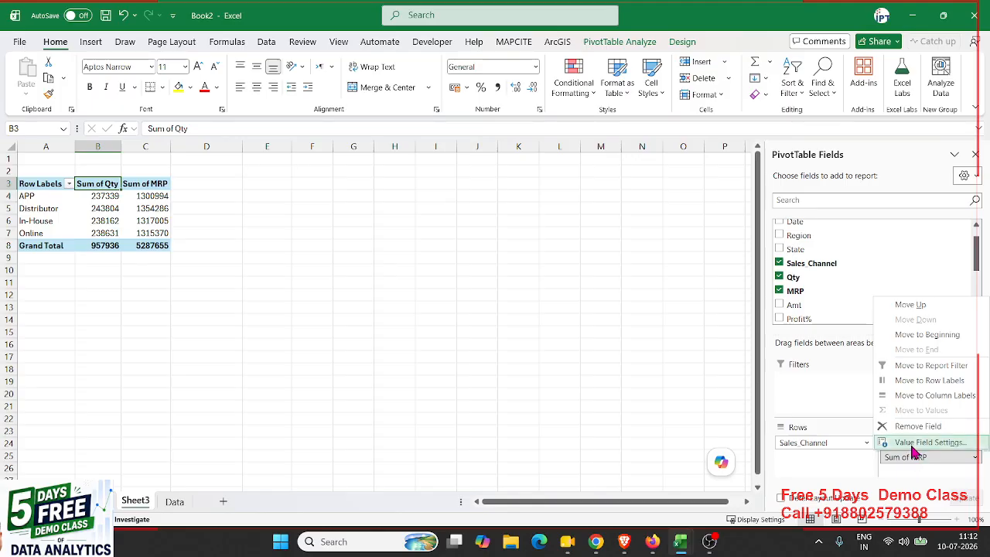
left_click(914, 443)
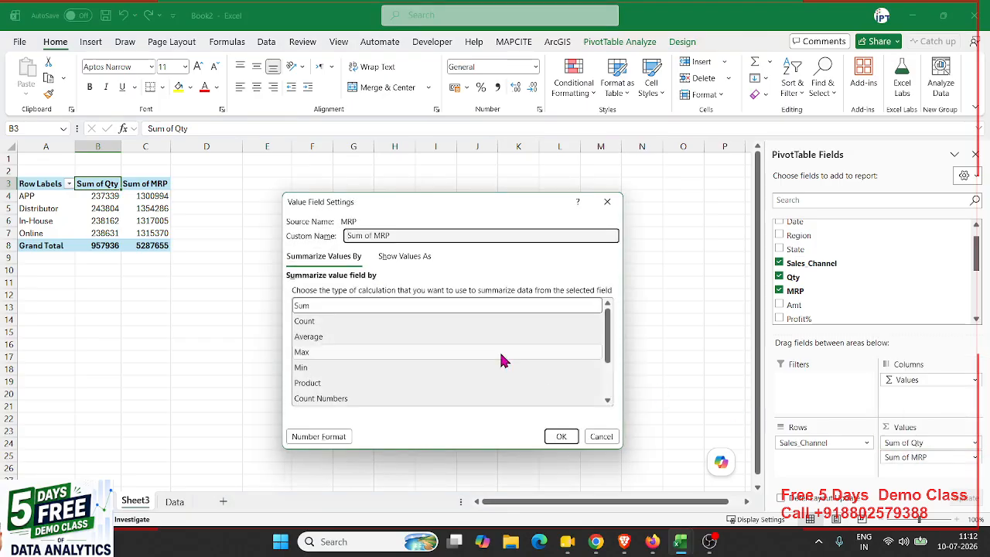
left_click(358, 339)
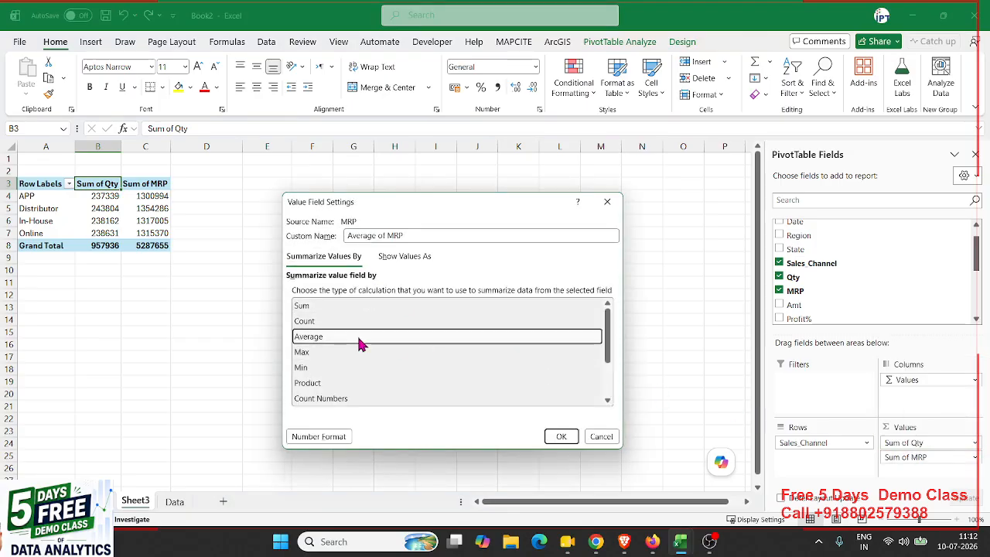
left_click(561, 437)
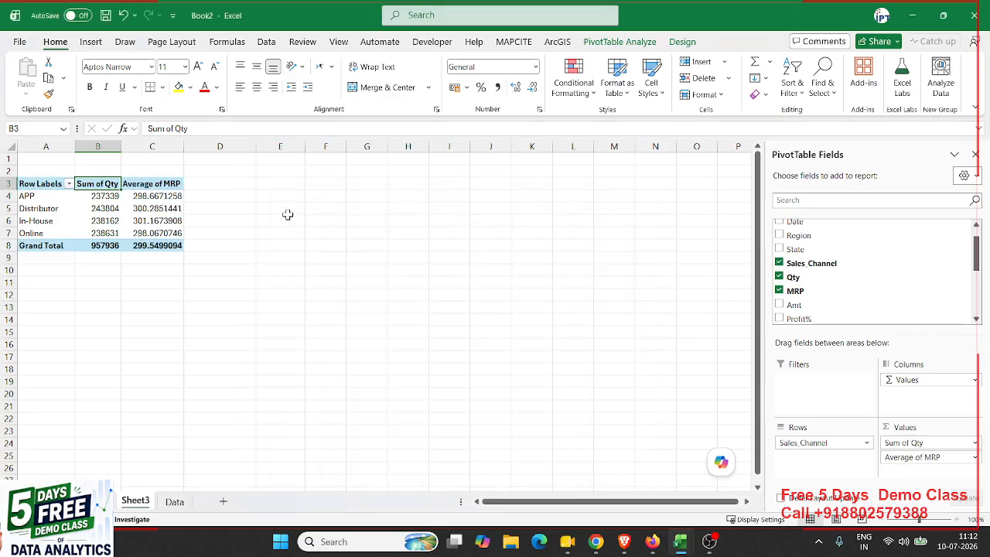
left_click_drag(159, 184, 155, 234)
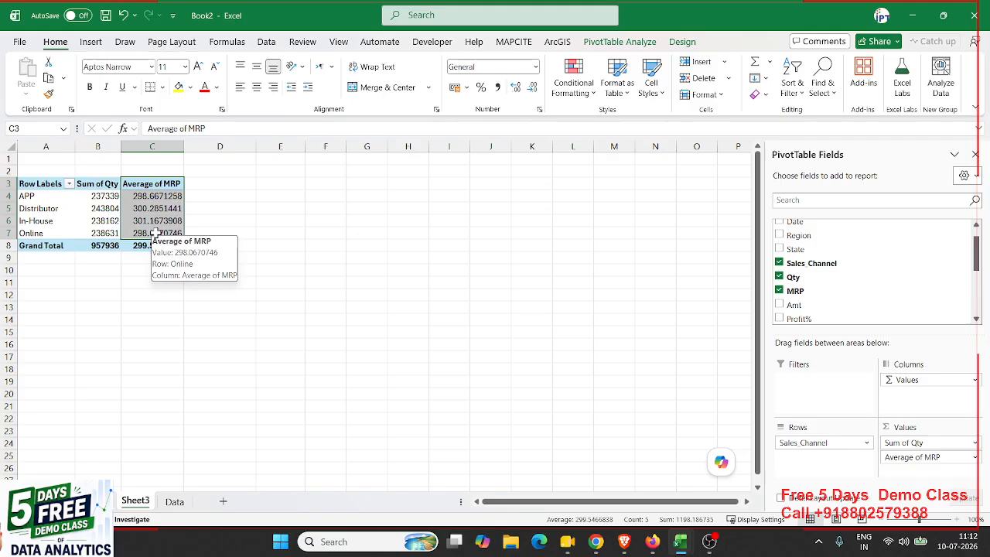
left_click(56, 201)
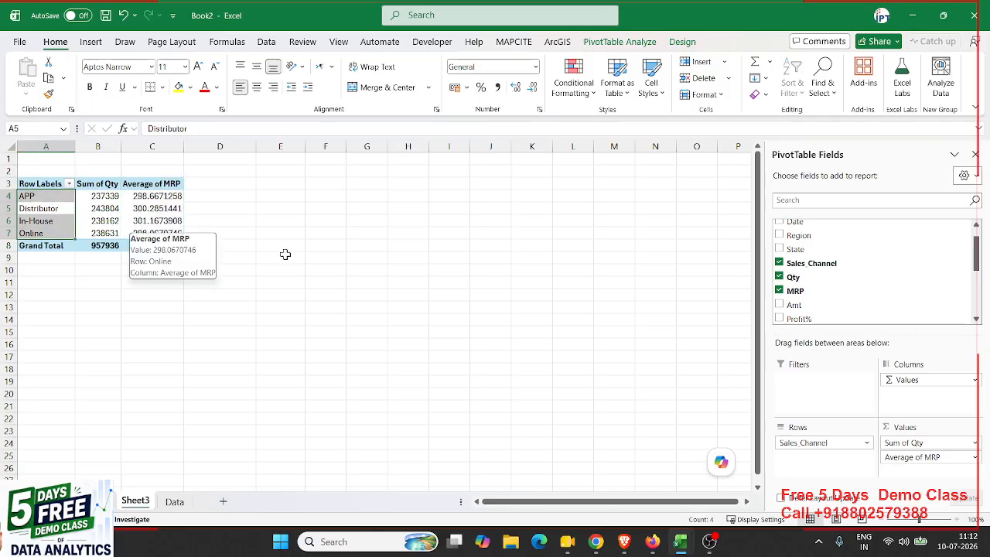
Step: Add Region to the rows beneath Sales_Channel and review the regional breakdown within each channel
scroll(804, 255, "up", 1)
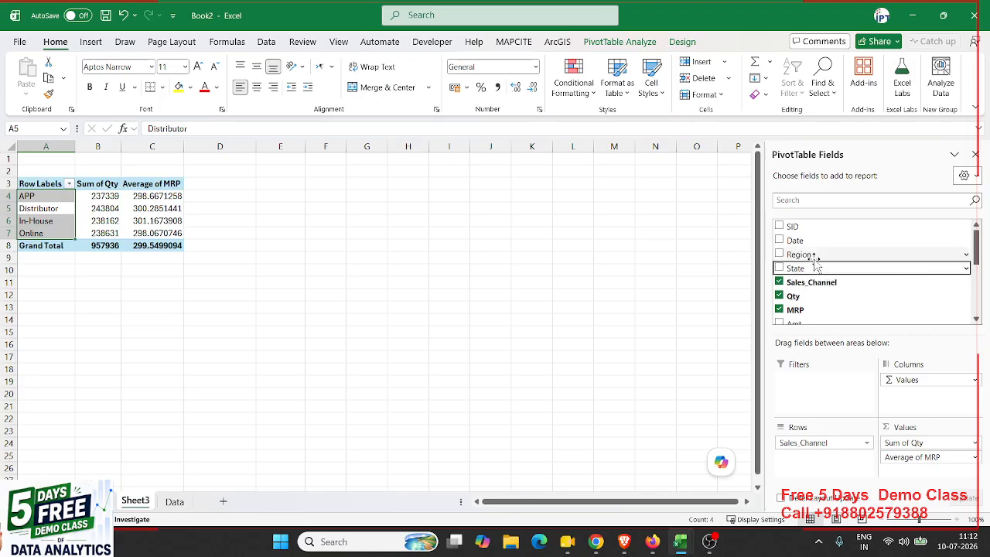
left_click_drag(803, 254, 839, 468)
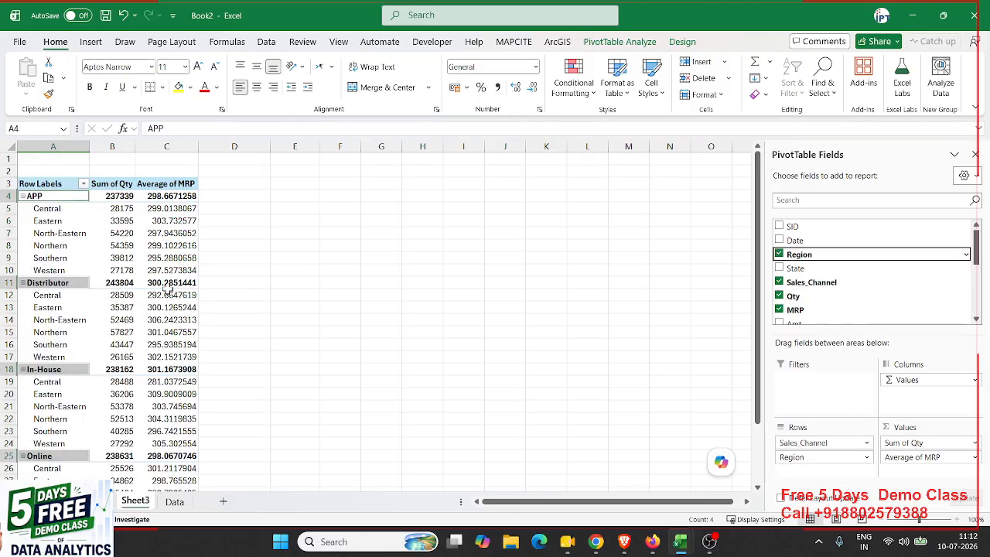
left_click_drag(67, 208, 154, 270)
left_click_drag(46, 307, 168, 360)
scroll(194, 352, "down", 8)
scroll(194, 348, "up", 8)
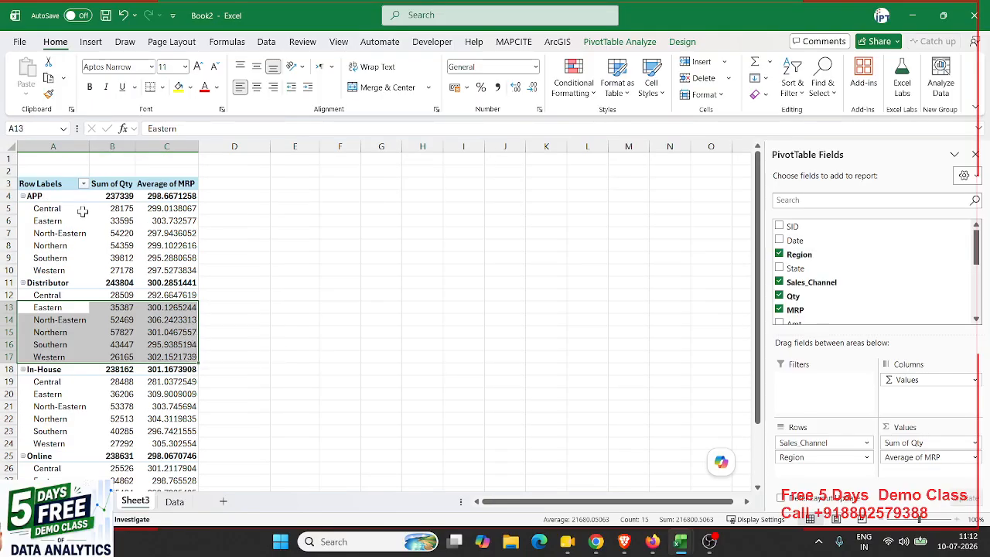
Step: Rename the Row Labels heading in A3 as Channel & Region
left_click(62, 184)
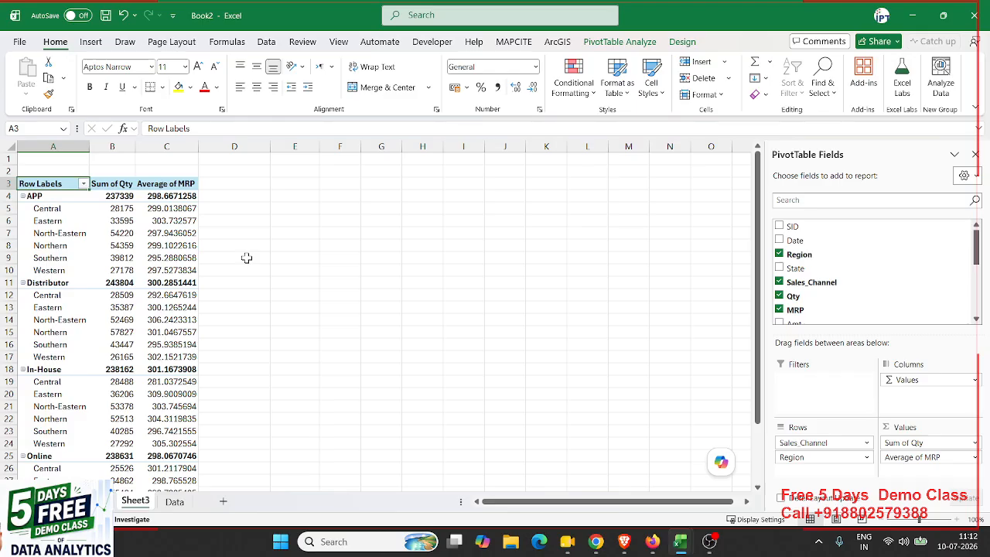
type("P")
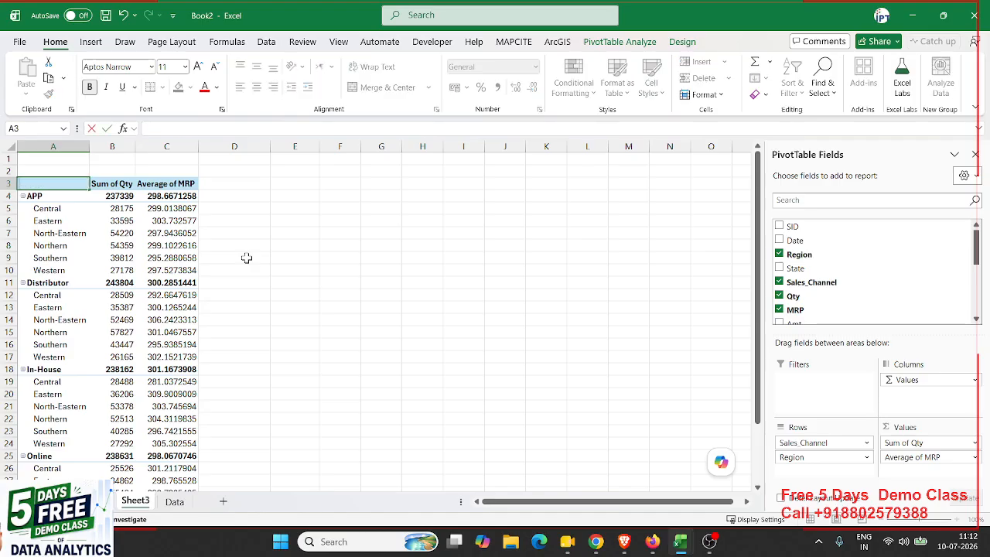
type("cHACentral")
key("BackSpace")
key("BackSpace")
key("BackSpace")
key("BackSpace")
key("BackSpace")
key("BackSpace")
key("BackSpace")
type("Channel & Region")
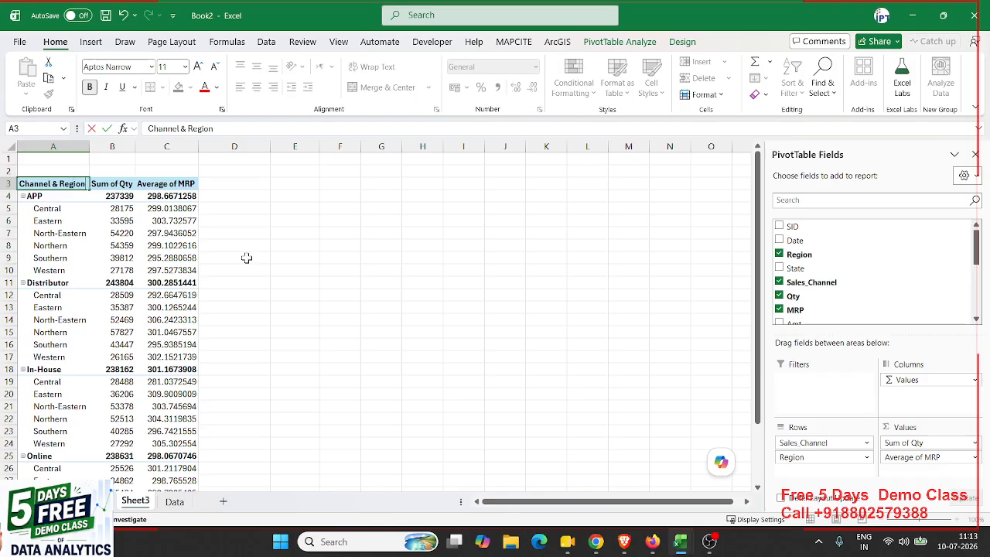
key("Return")
Step: Widen column B slightly and rename the Sum of Qty heading as Sold Qty and the Average of MRP heading as Rate
left_click(108, 184)
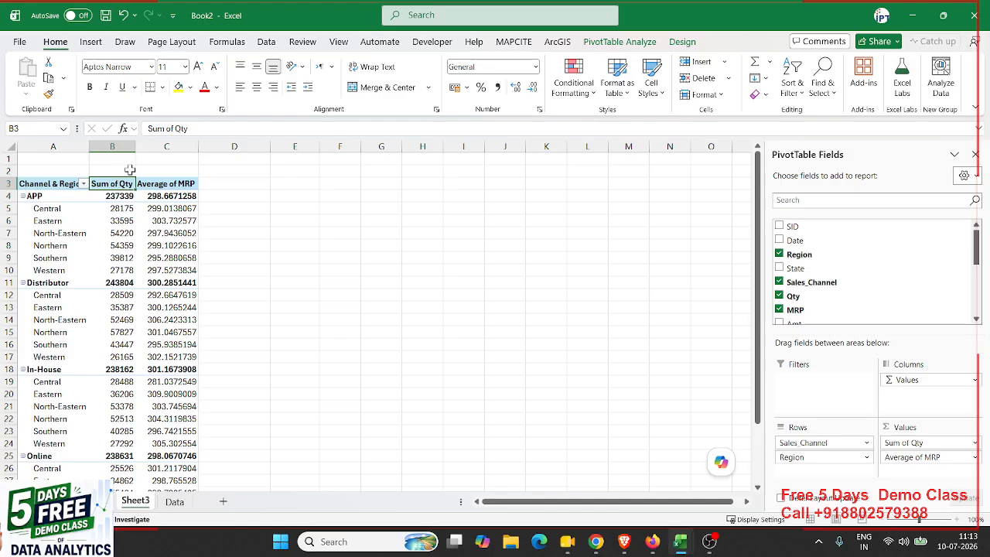
left_click_drag(134, 147, 141, 147)
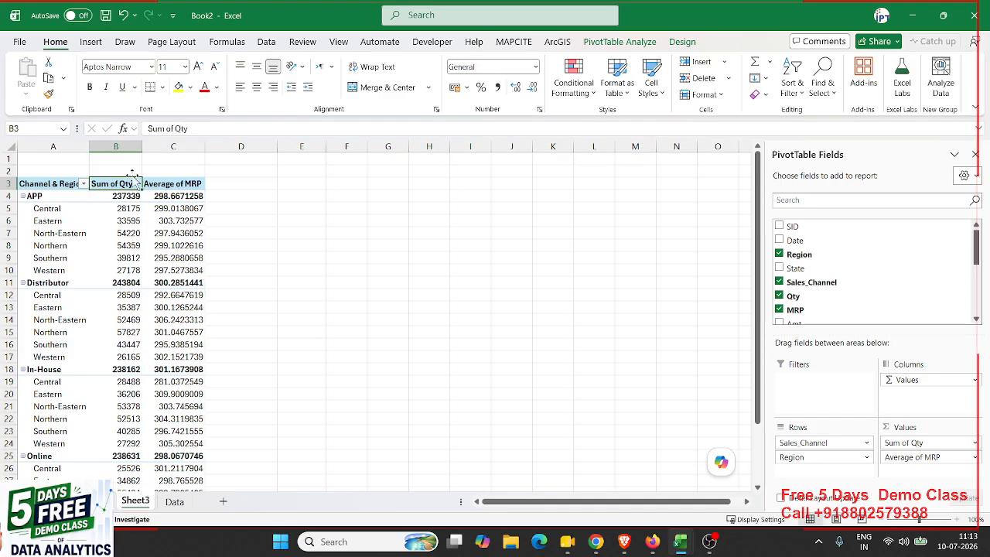
type("Sold Q")
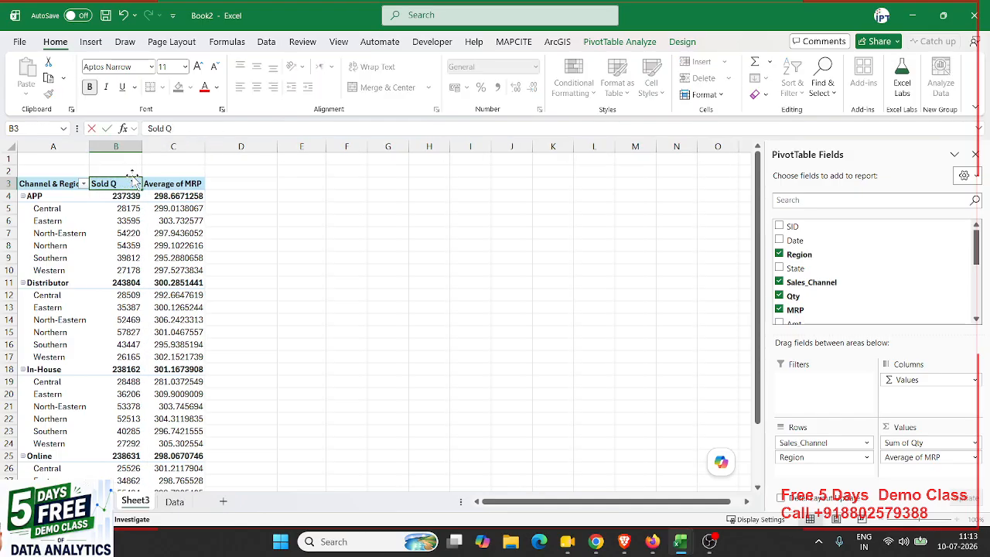
type("ty")
key("Tab")
type("Rat")
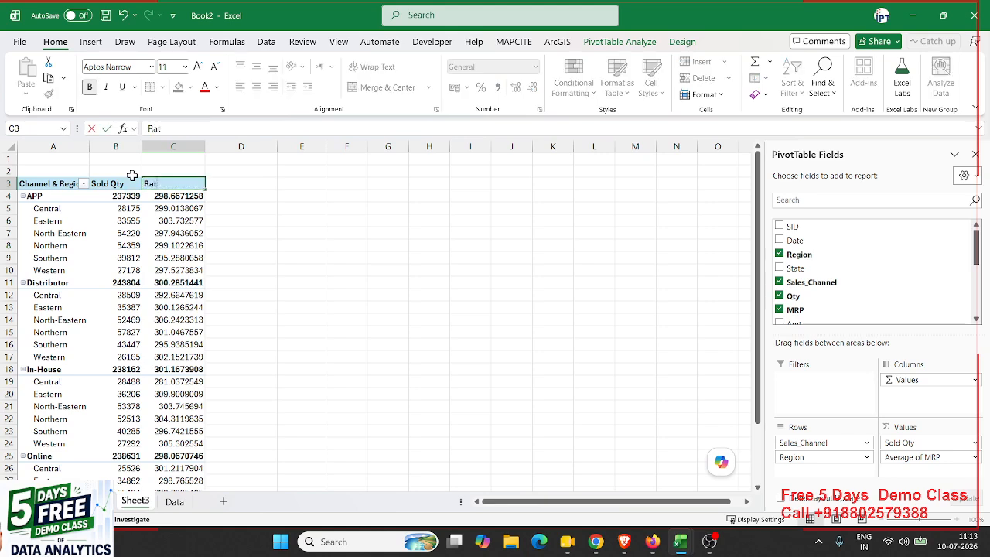
key("Return")
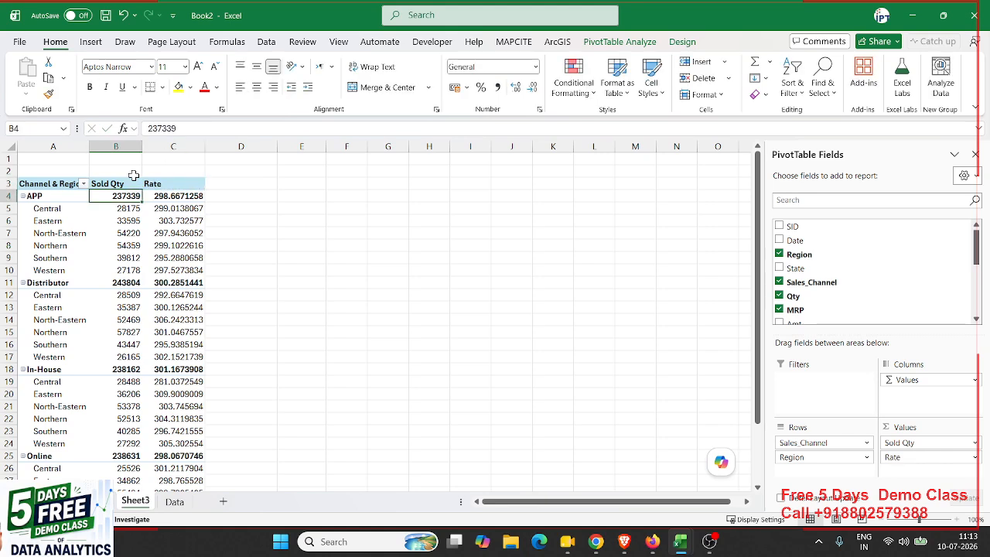
left_click_drag(61, 184, 157, 184)
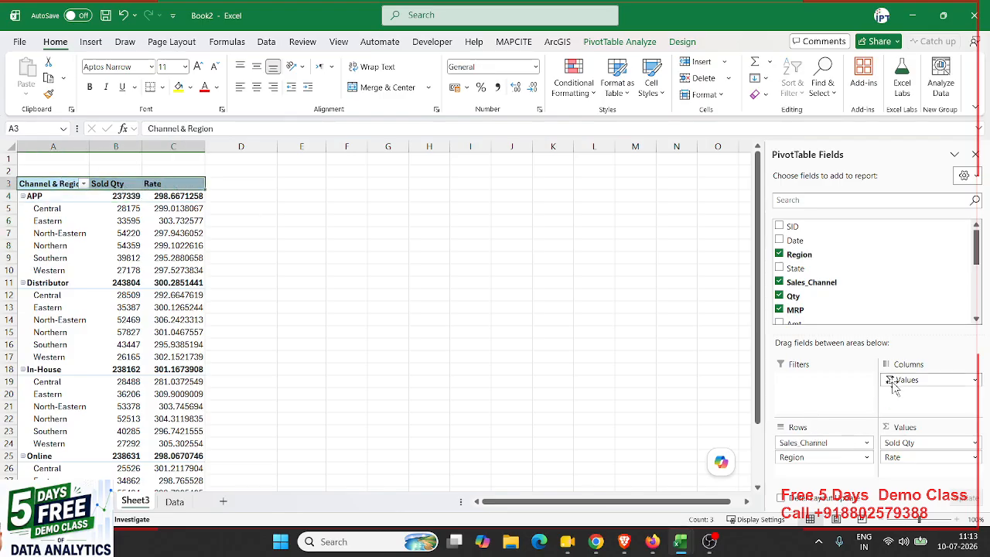
Step: Rename the North-Eastern region label under APP as NR and check the same label under the other channels
left_click(70, 208)
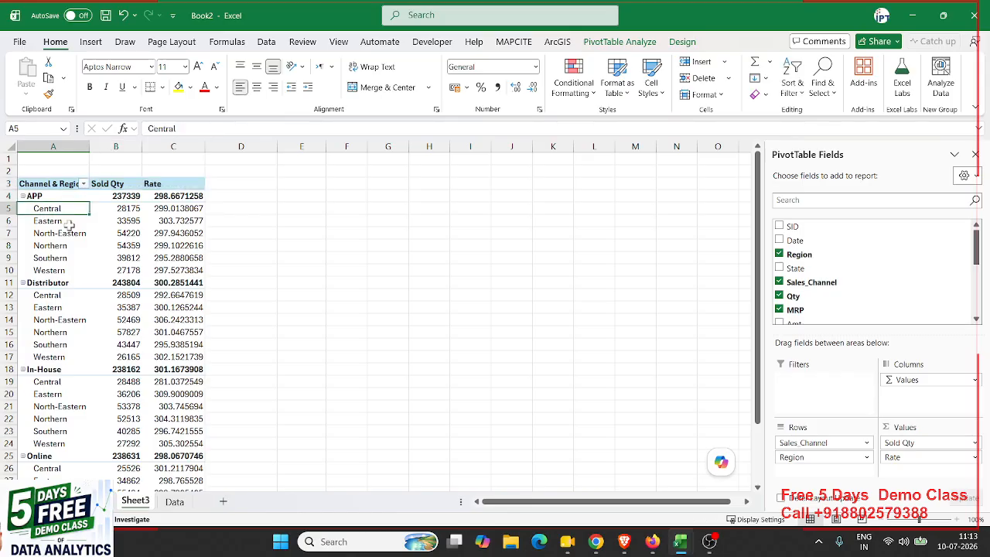
left_click(70, 233)
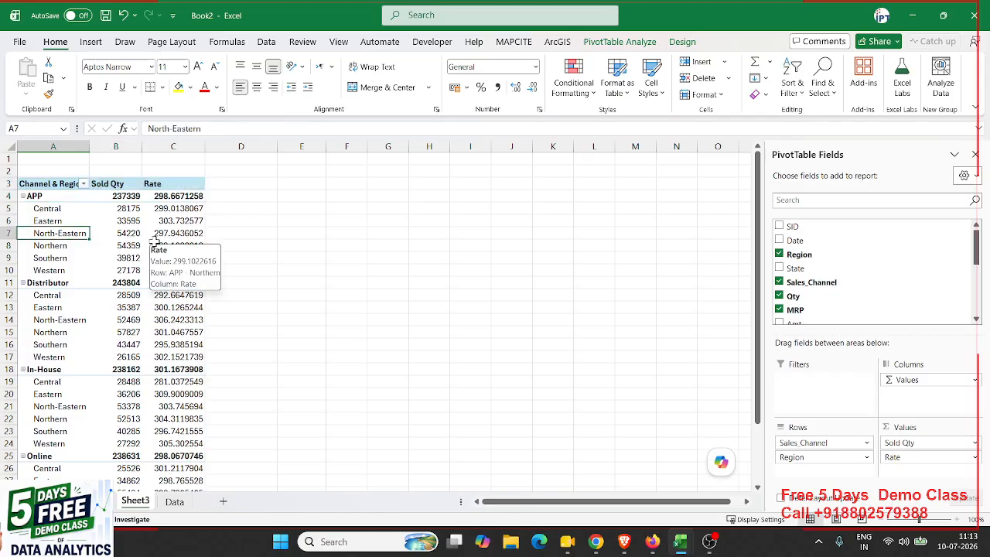
type("N")
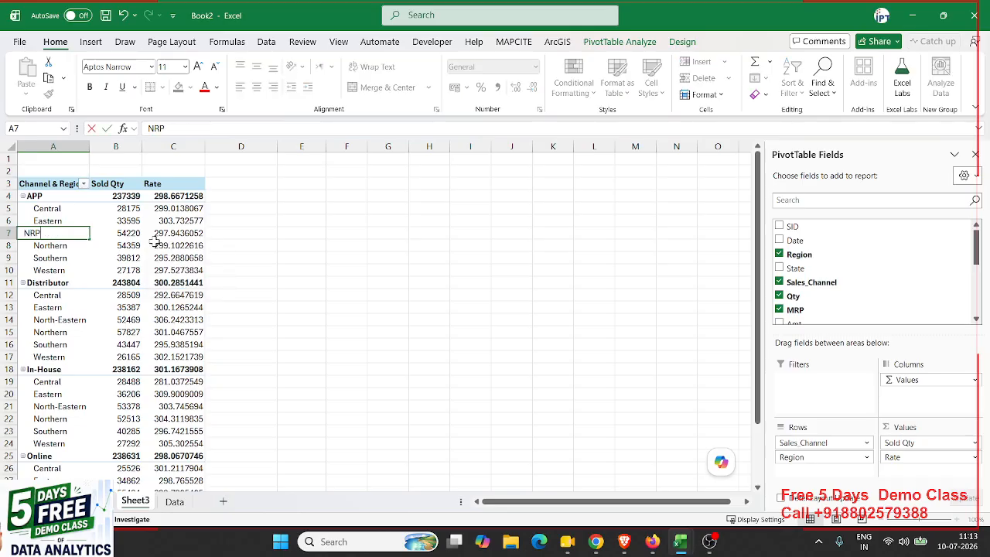
type("R")
key("Return")
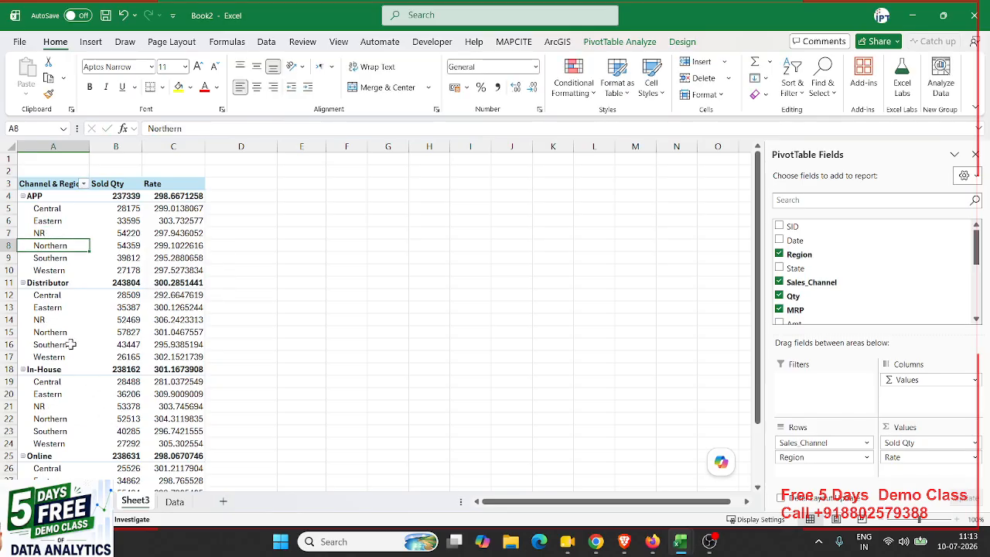
left_click(65, 320)
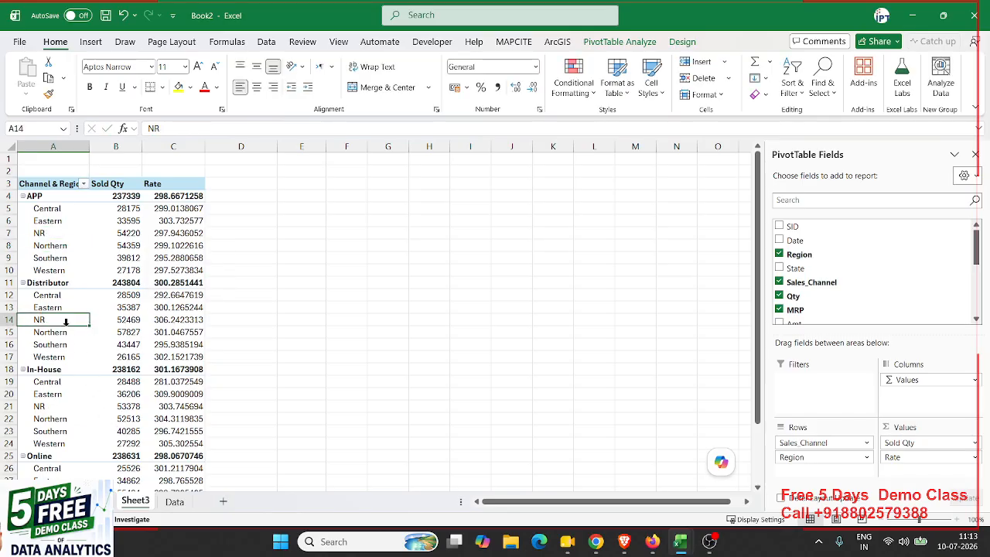
left_click(69, 450)
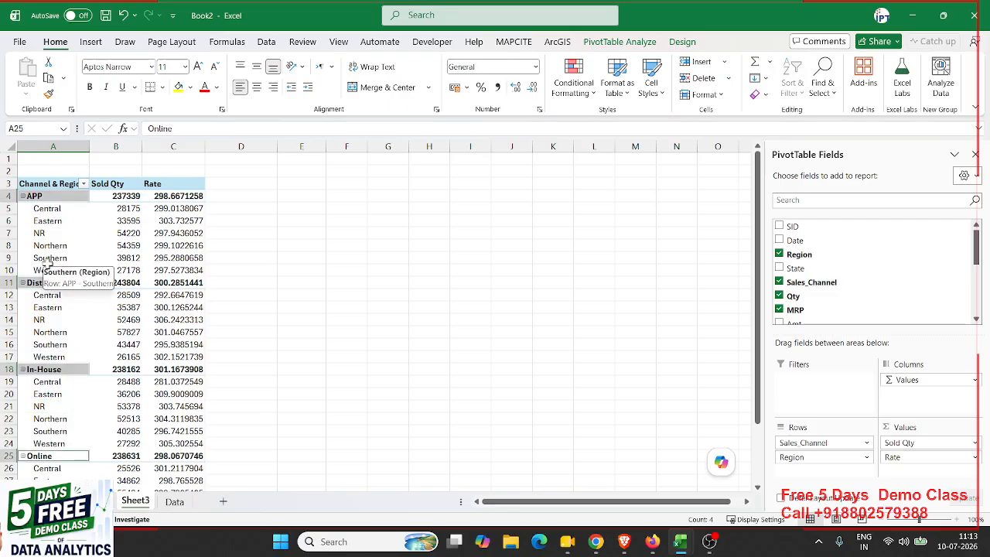
Step: Try to delete the Rate value of the NR region under APP in C7
left_click(148, 233)
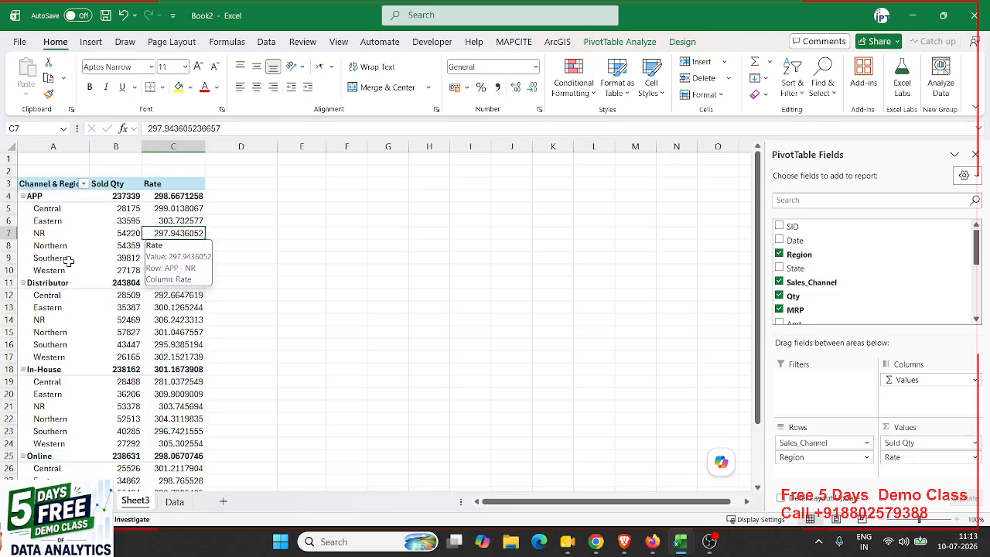
key("Delete")
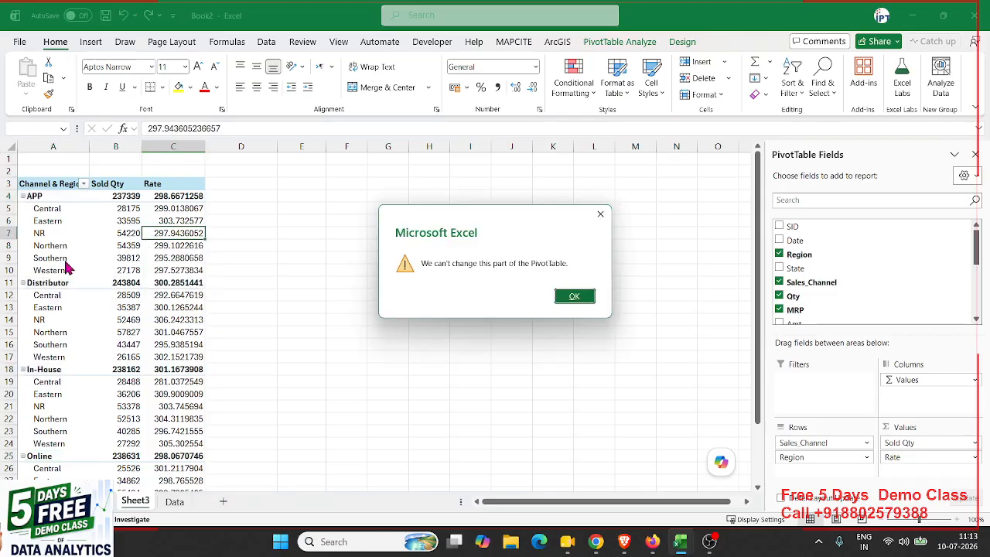
left_click(570, 300)
left_click(39, 146)
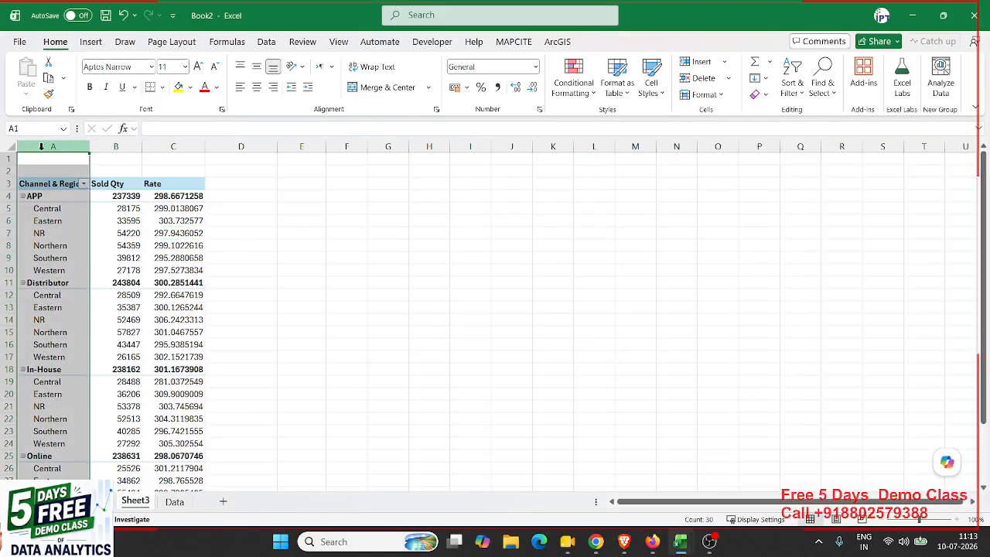
left_click_drag(32, 183, 178, 191)
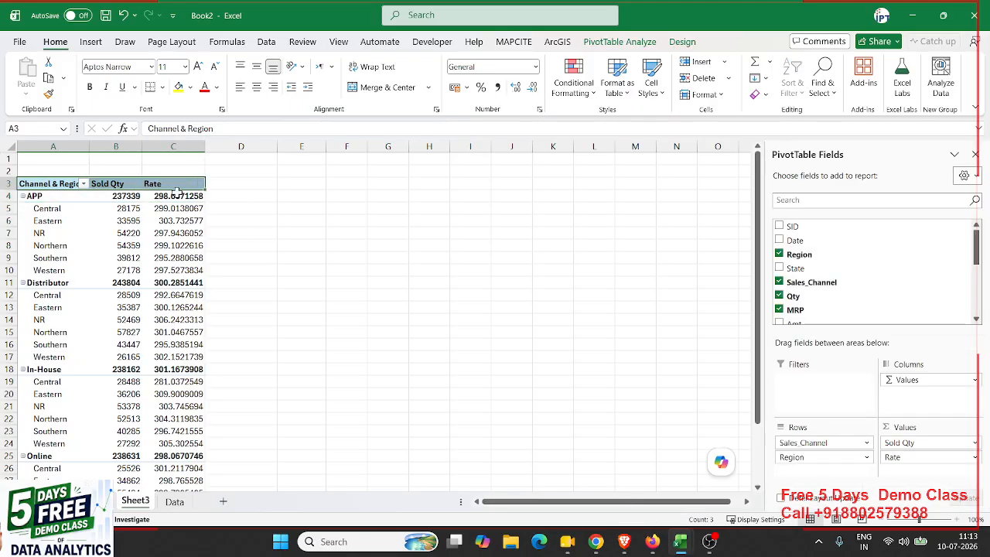
left_click_drag(110, 210, 193, 358)
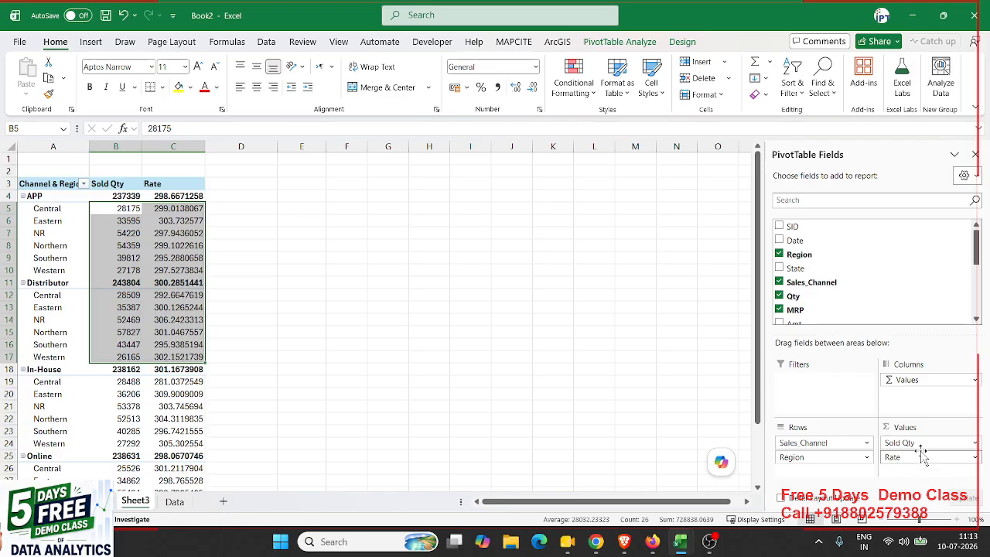
left_click(157, 298)
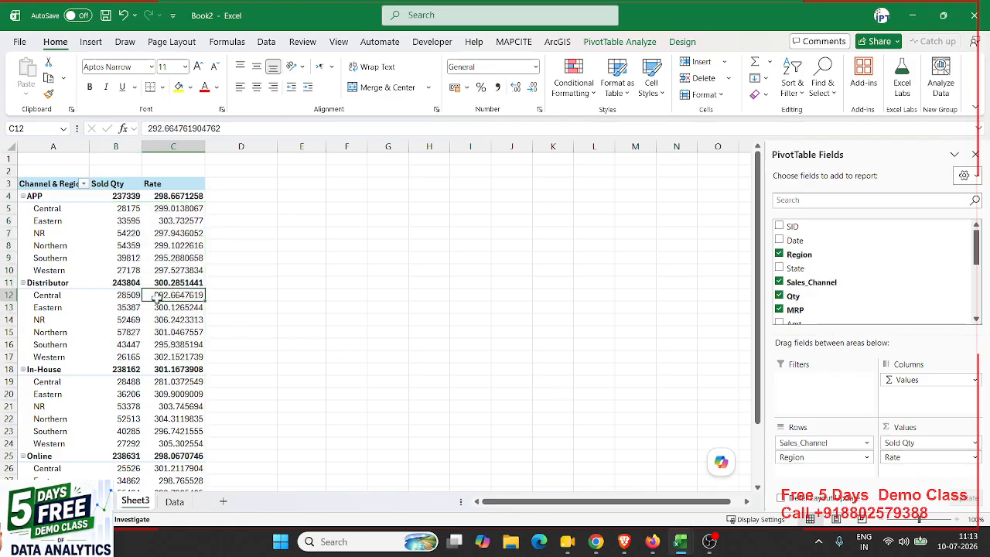
Step: Apply all borders to the entire Channel & Region PivotTable, from the headings down to its last row
scroll(155, 296, "down", 6)
scroll(154, 296, "up", 6)
left_click_drag(31, 183, 193, 485)
scroll(109, 394, "up", 2)
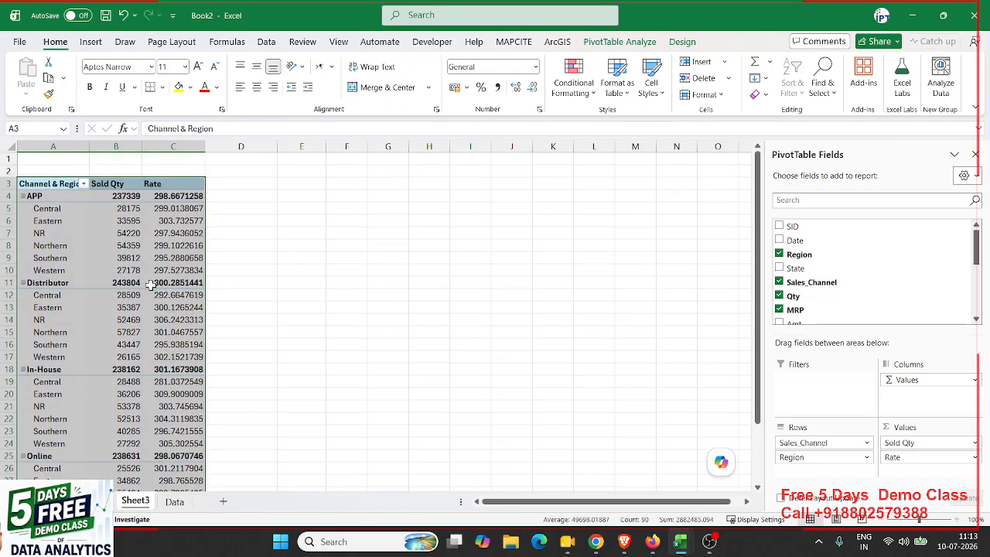
left_click(161, 87)
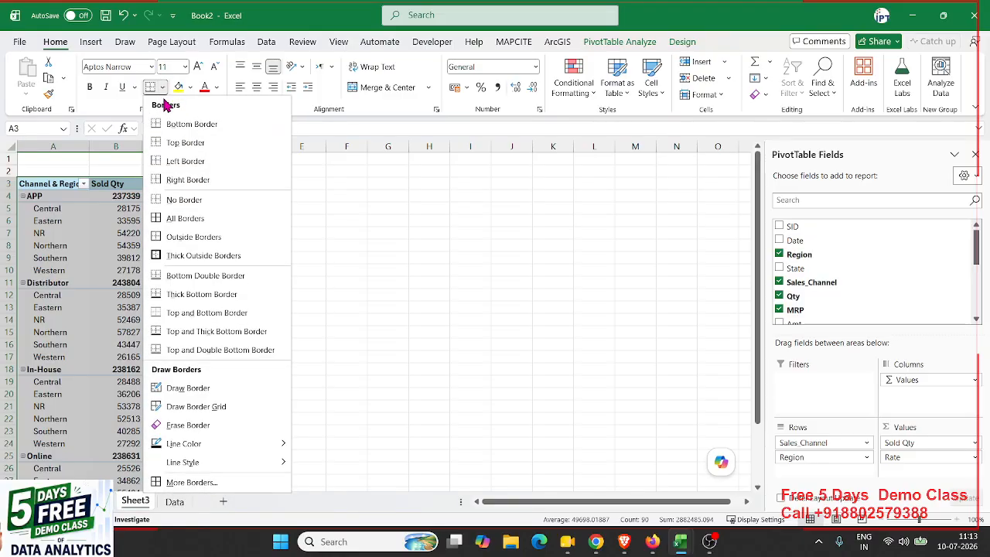
left_click(168, 219)
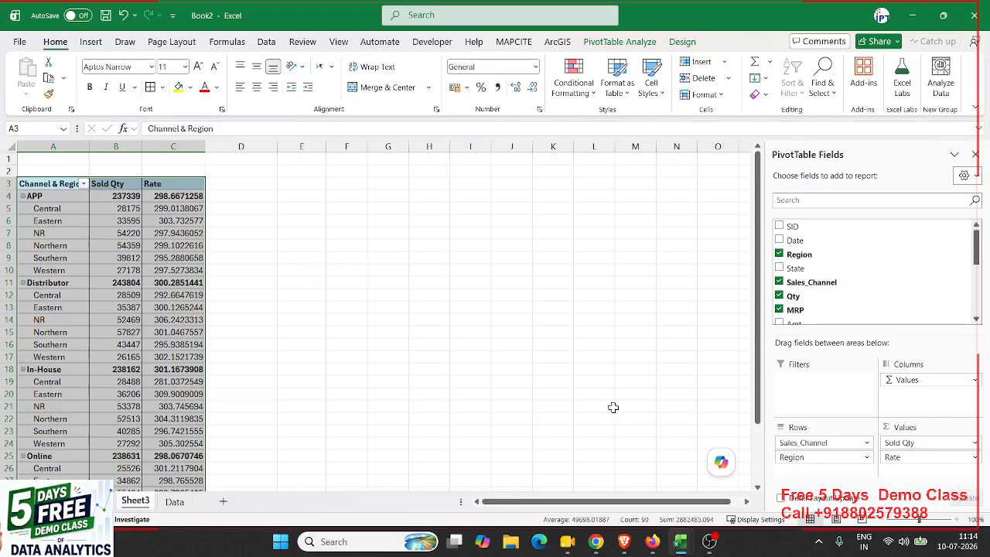
left_click(396, 324)
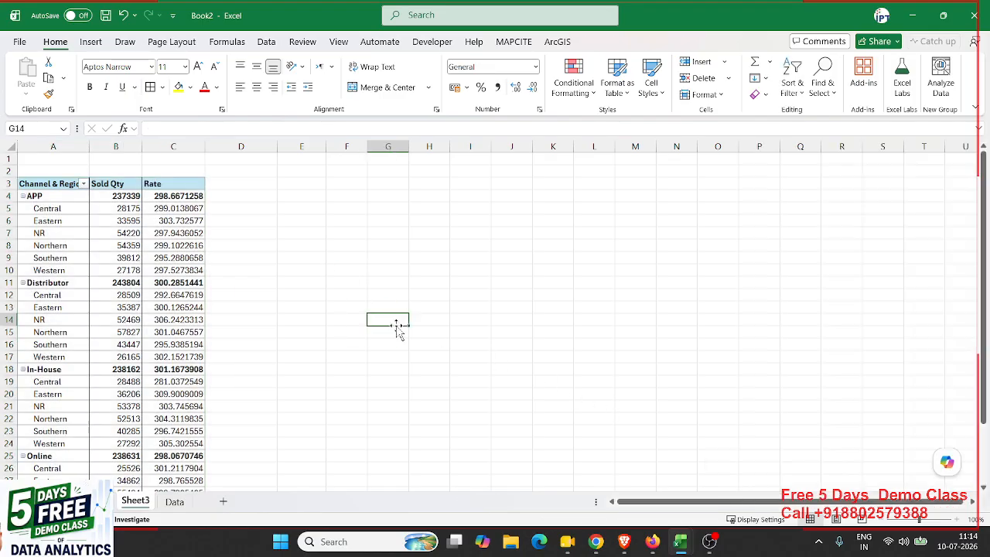
Step: Compare the PivotTable analysis and design commands offered when cells inside and outside the PivotTable are selected
left_click(104, 287)
left_click(338, 310)
left_click(138, 296)
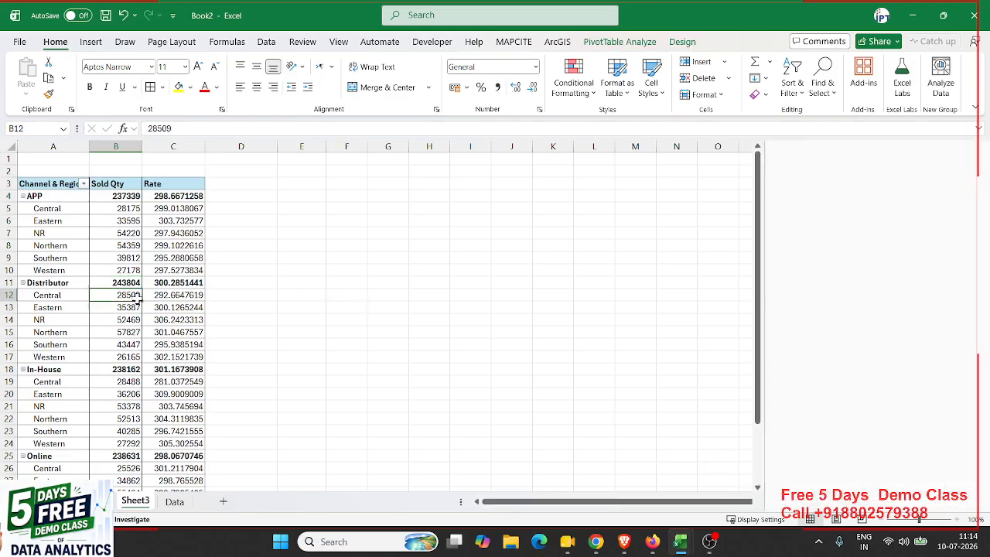
left_click(610, 43)
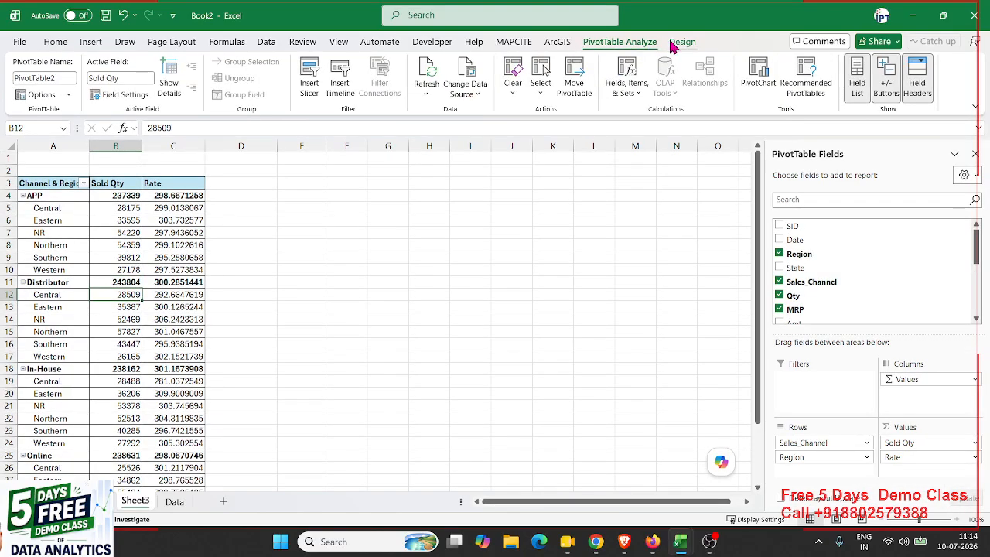
left_click(672, 45)
left_click(640, 40)
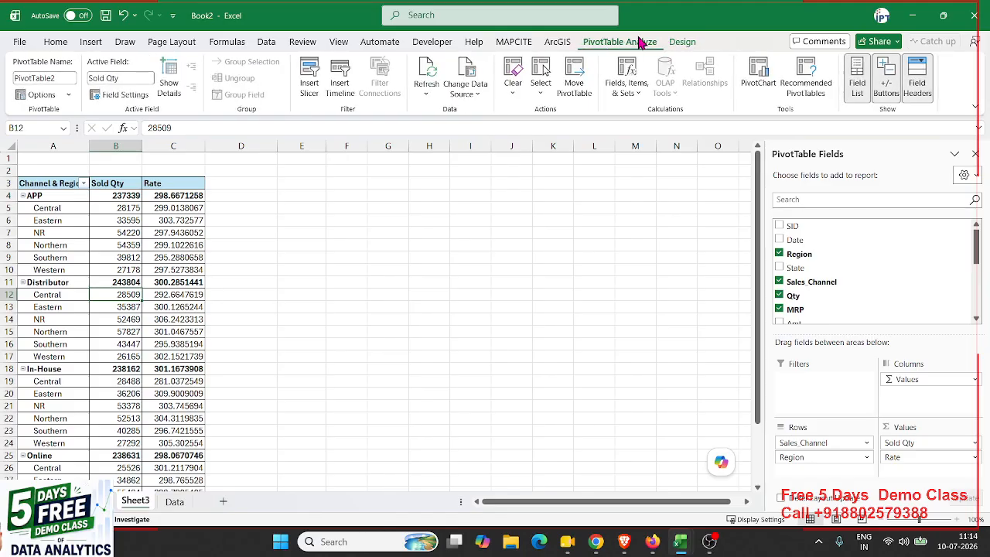
left_click(481, 220)
left_click(188, 245)
left_click(384, 279)
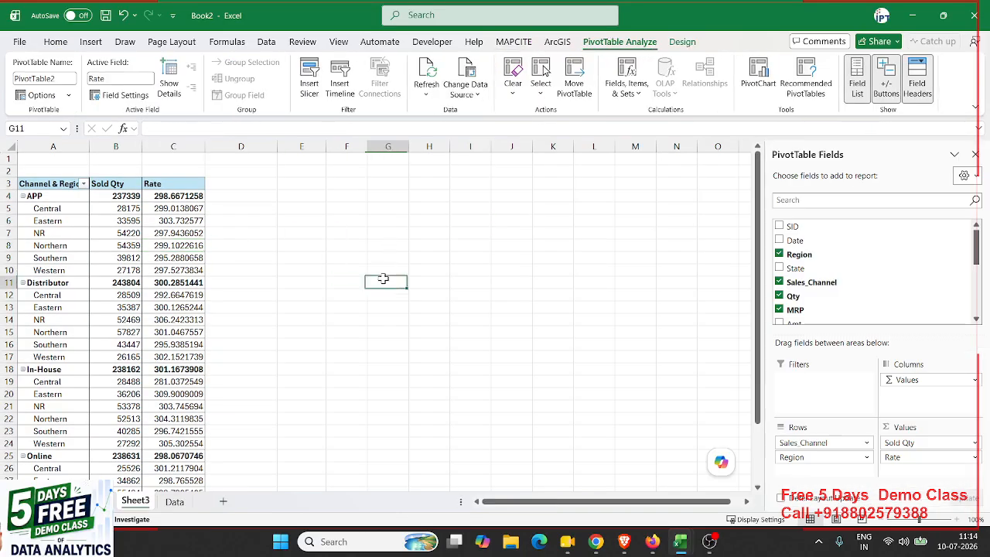
left_click(164, 270)
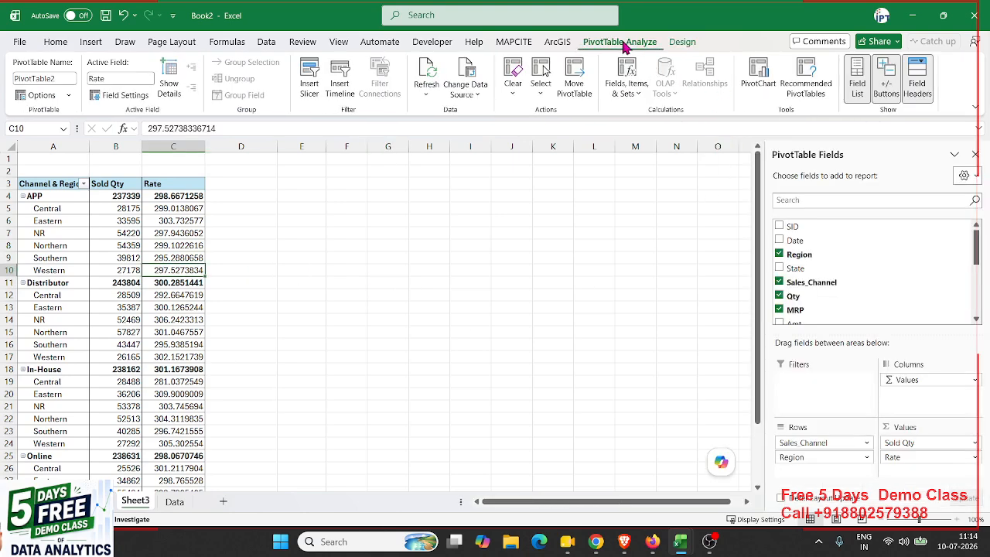
left_click(685, 48)
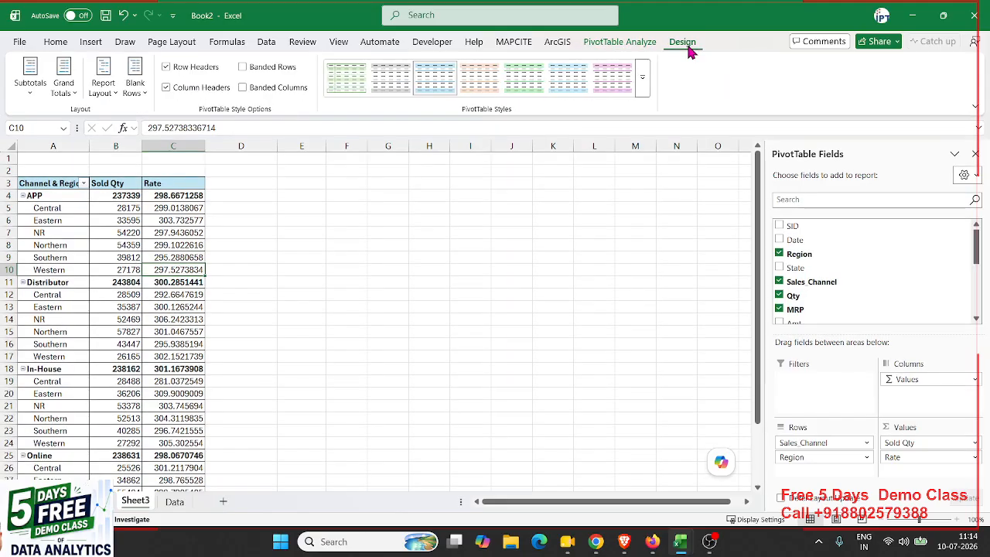
left_click(637, 45)
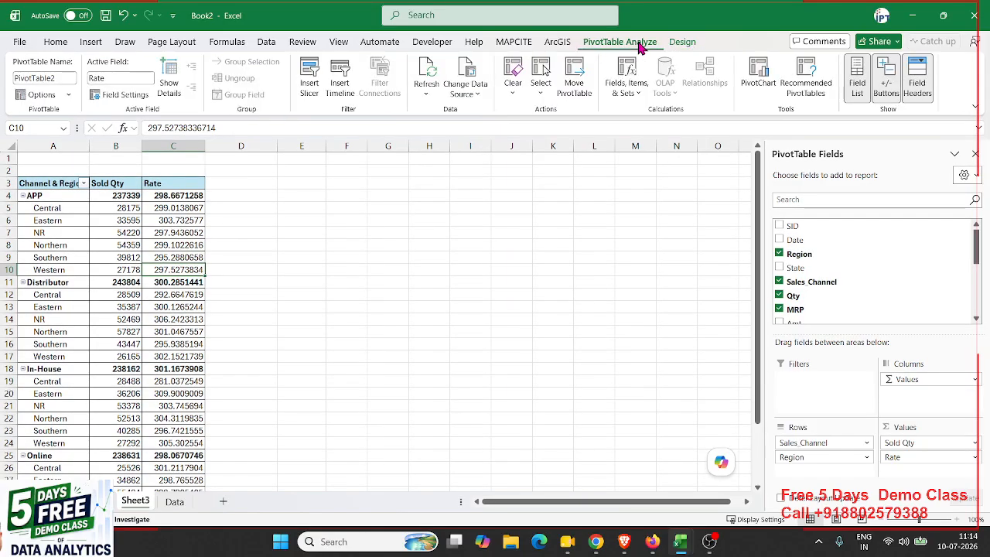
Step: Apply the medium PivotTable style with a black header row and light blue body to the Channel & Region PivotTable
left_click(680, 45)
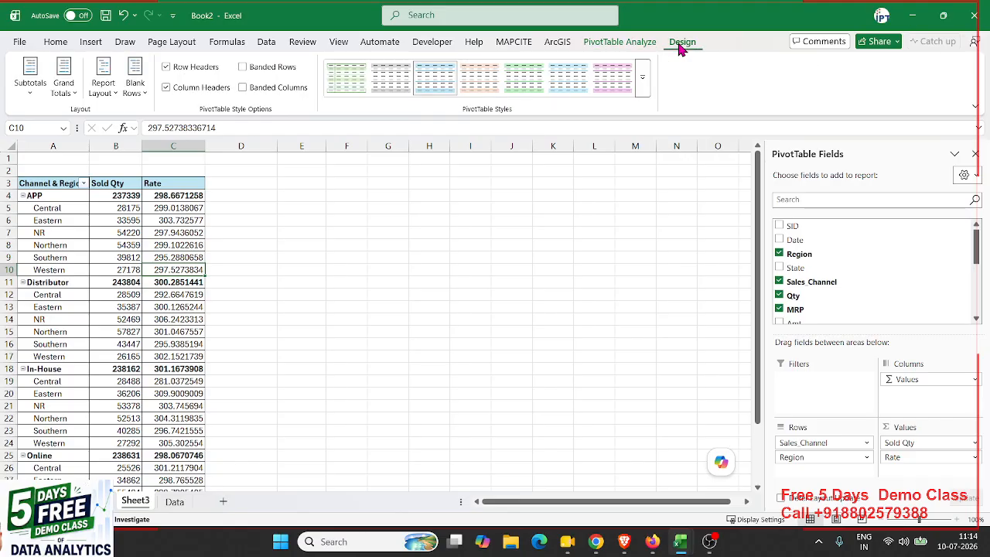
left_click(642, 77)
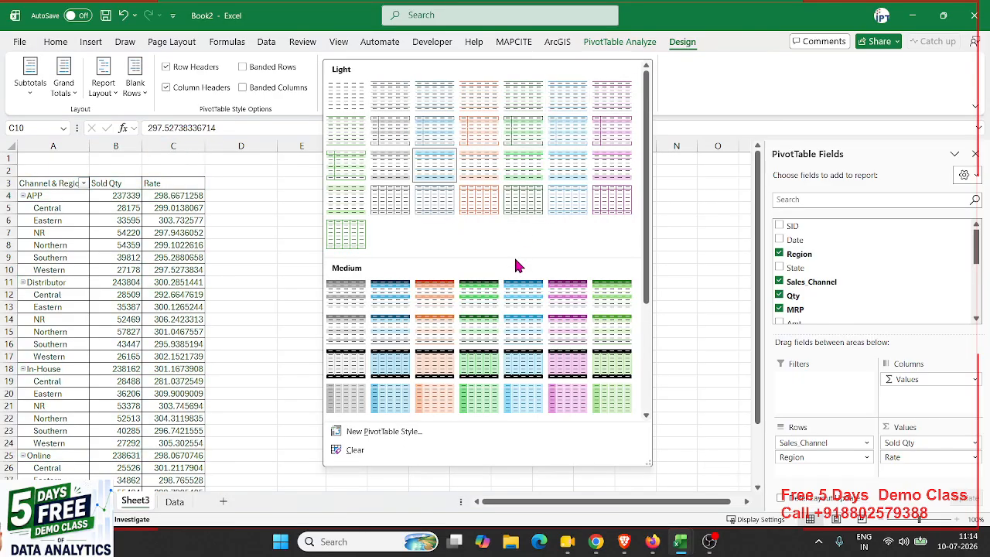
scroll(519, 247, "down", 3)
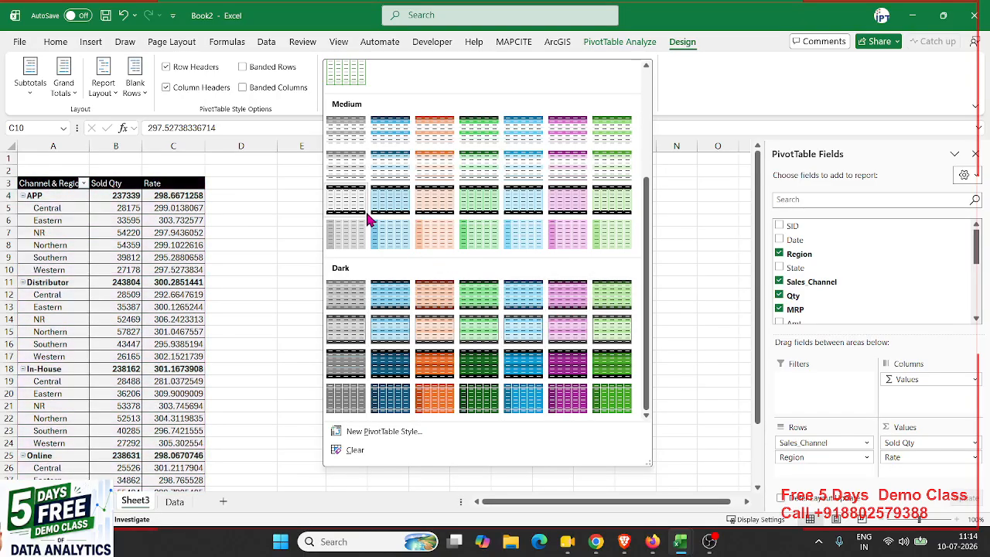
left_click(518, 198)
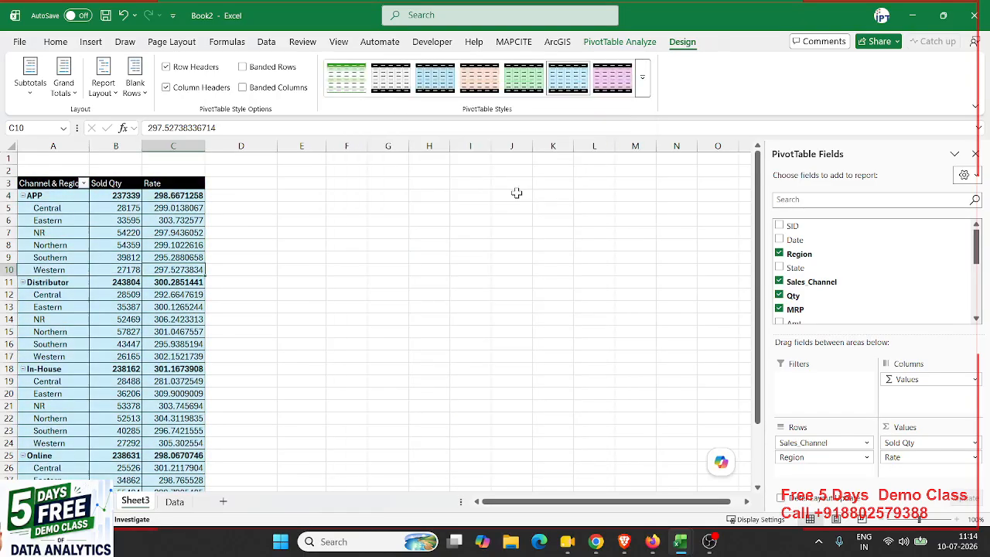
left_click(135, 232)
scroll(135, 232, "down", 3)
scroll(135, 232, "up", 3)
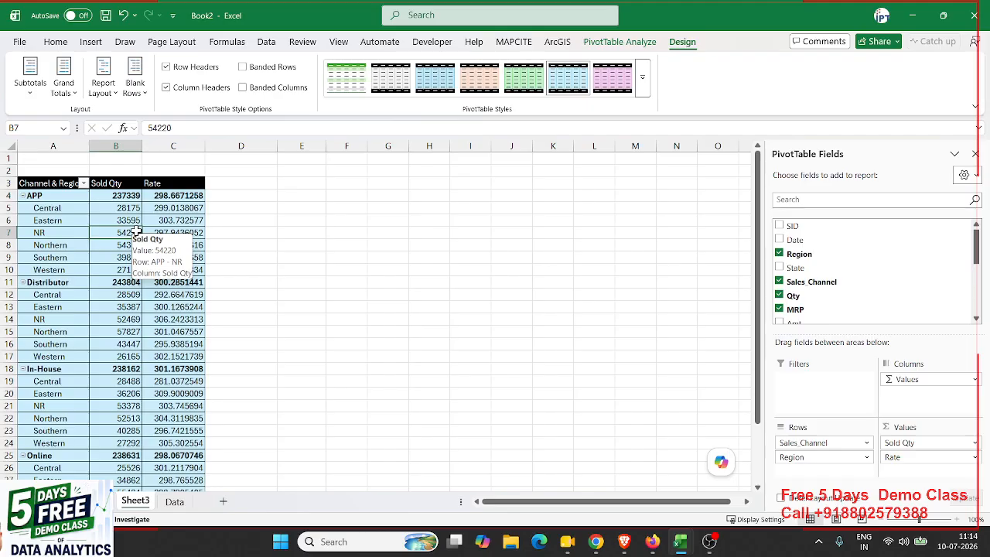
scroll(136, 232, "down", 3)
scroll(124, 239, "up", 2)
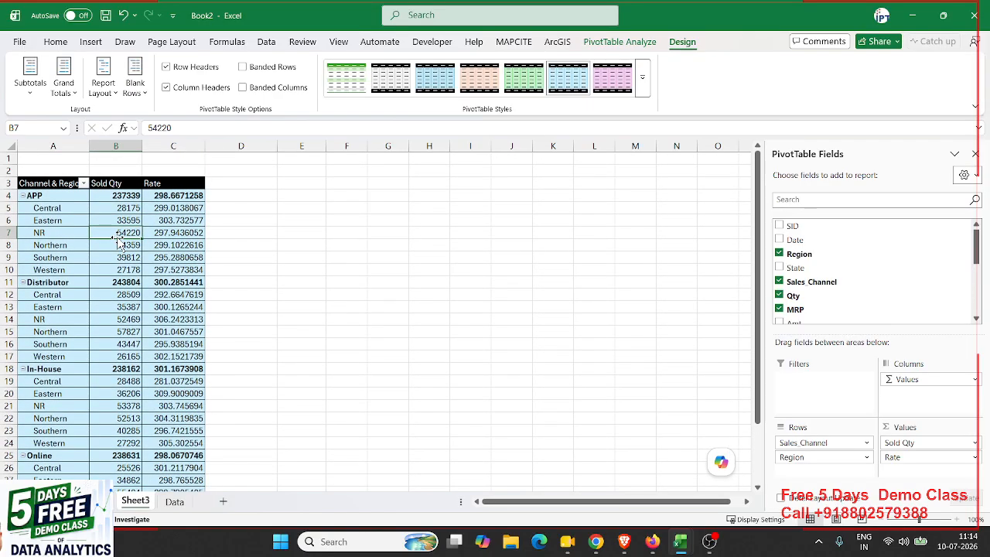
Step: Switch to the sheet with the Region quantity PivotTable and give that table the light orange PivotTable style
scroll(120, 242, "down", 1)
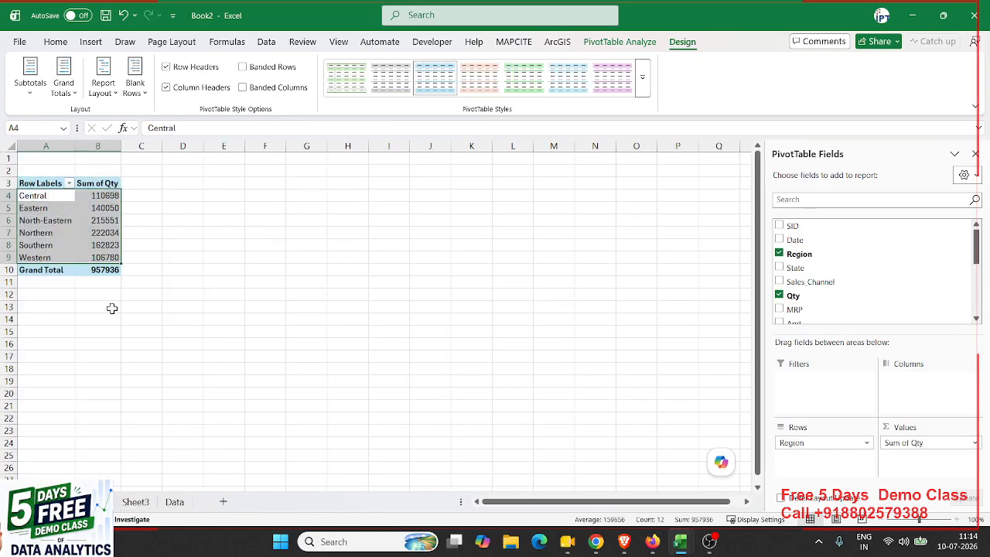
left_click(104, 232)
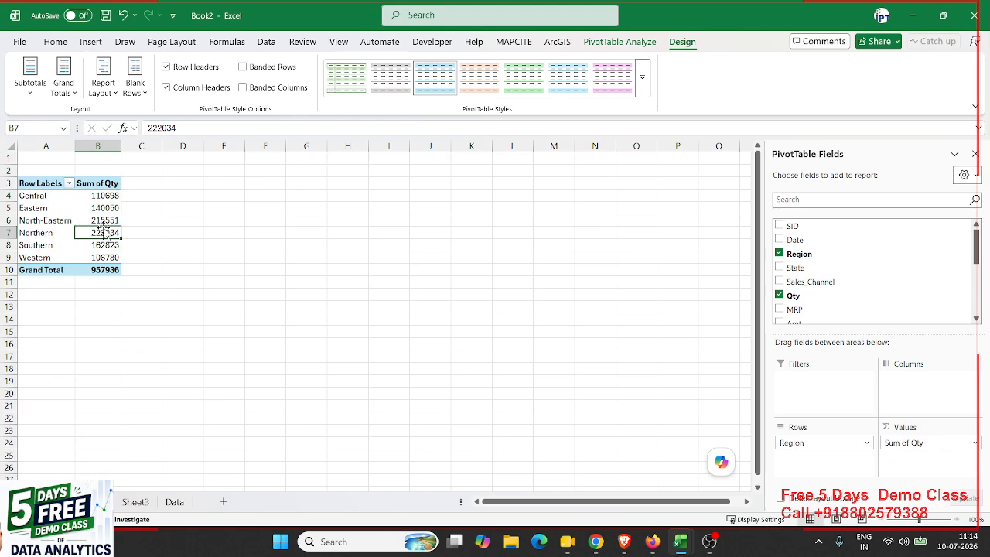
left_click_drag(58, 207, 101, 245)
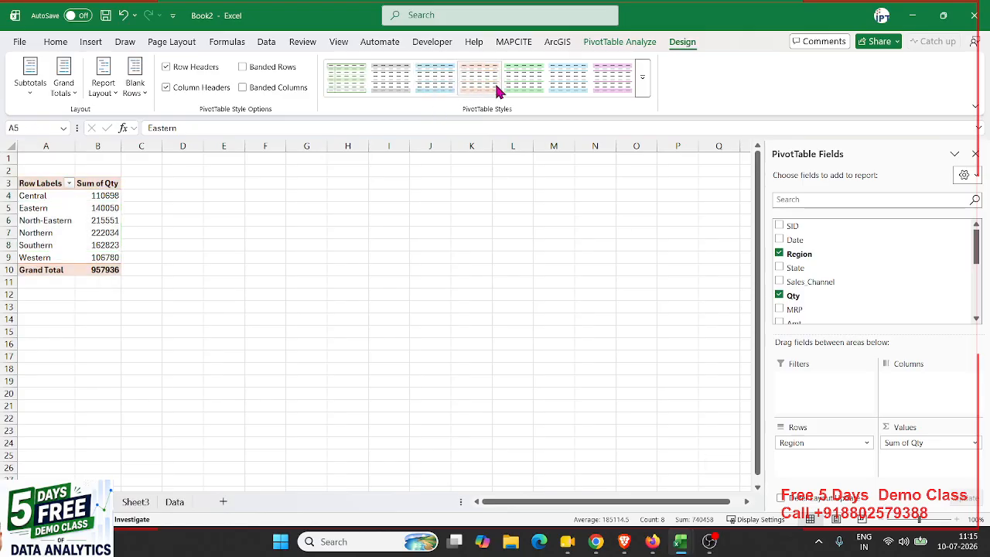
left_click(61, 208)
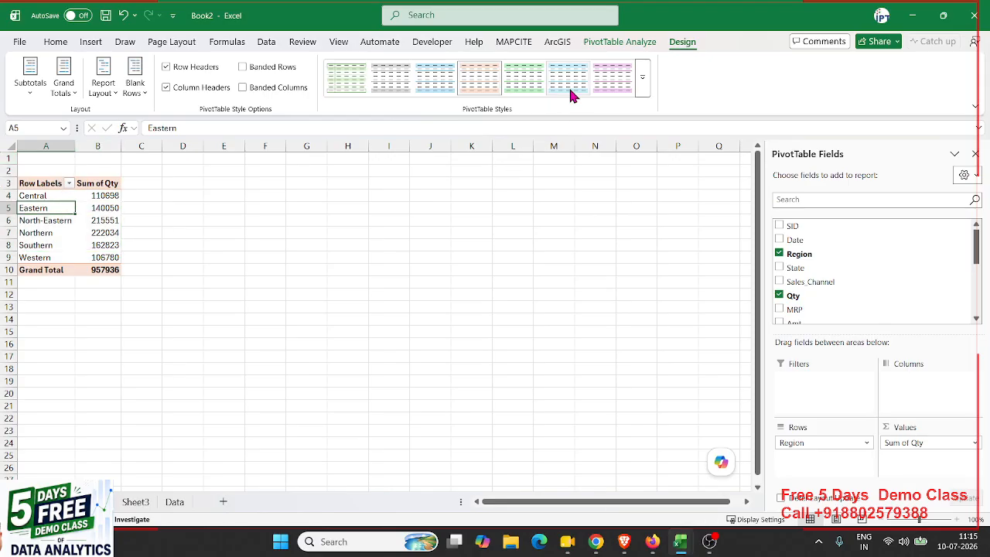
Step: Insert a clustered column PivotChart of quantity by region, place it beside the PivotTable and enlarge it to about column O, row 20
left_click(607, 44)
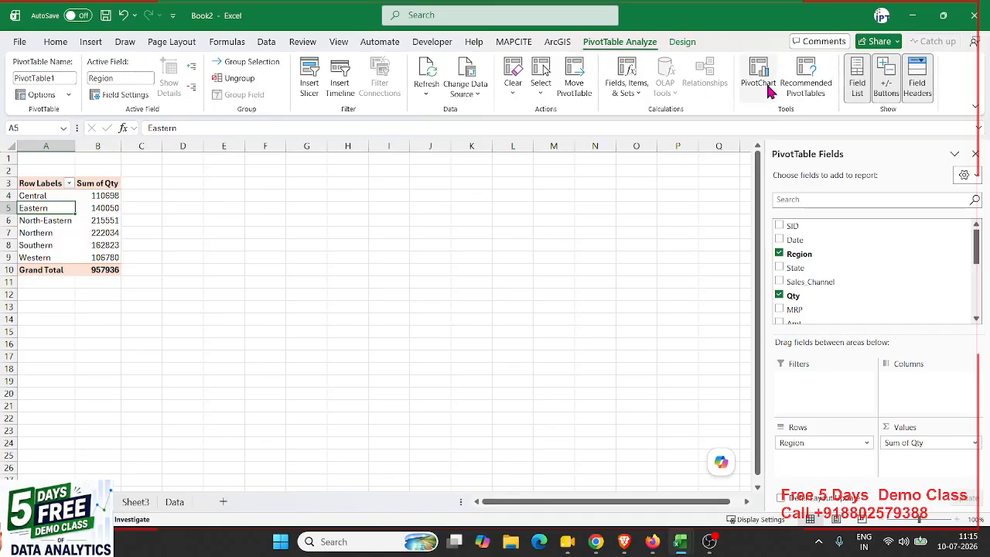
left_click(94, 44)
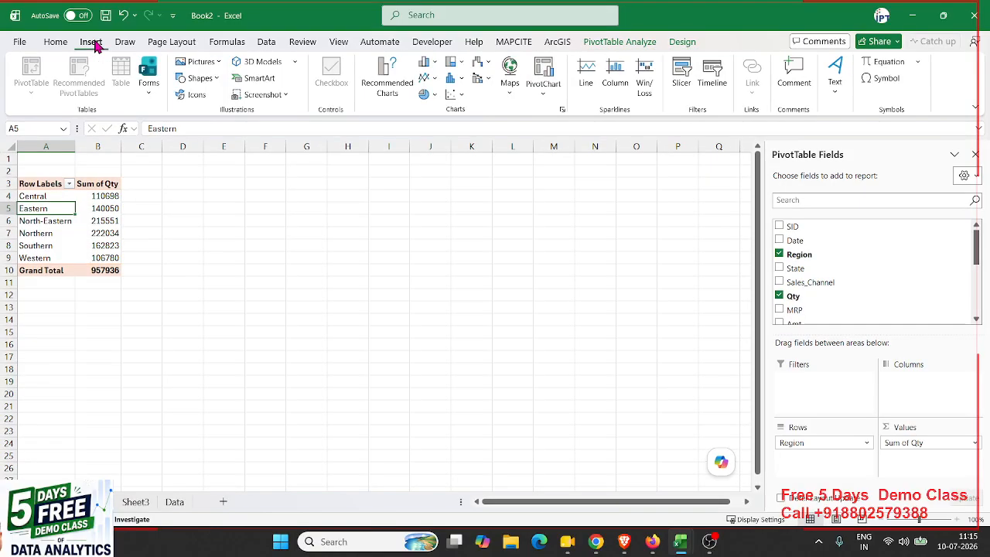
left_click(427, 63)
left_click(442, 107)
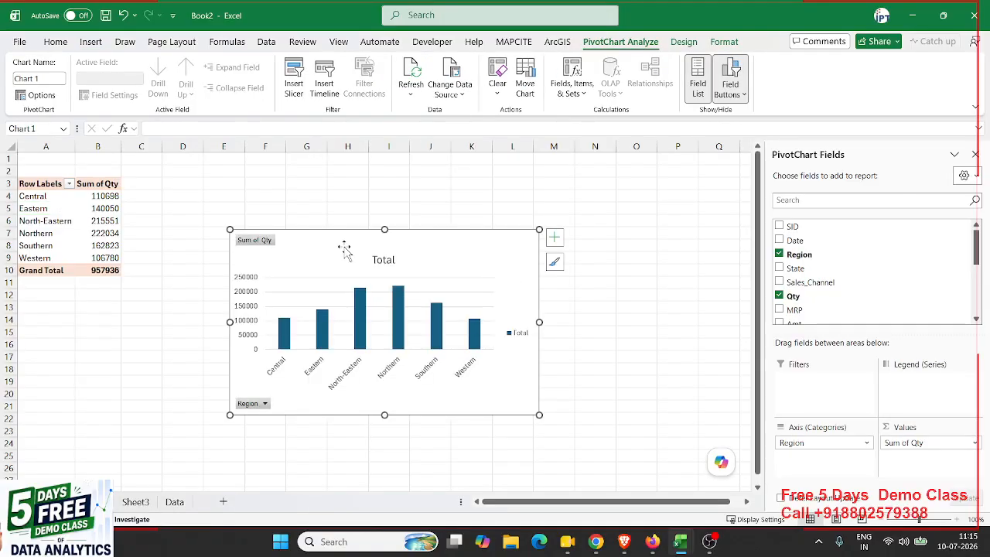
left_click_drag(342, 253, 244, 175)
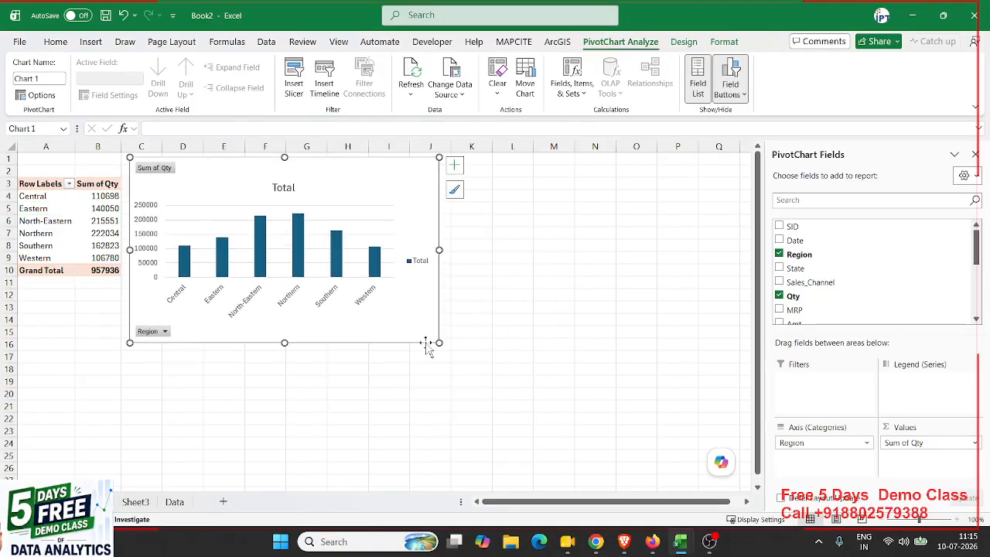
left_click_drag(438, 342, 643, 405)
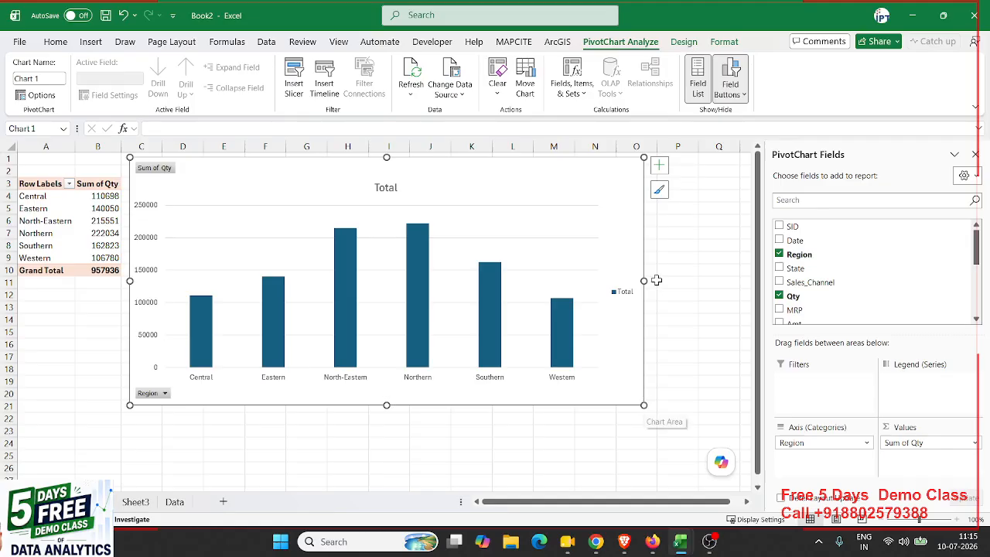
Step: Apply the chart style with an uppercase title, vertical gridlines and rotated data labels above the columns to the PivotChart
left_click(685, 45)
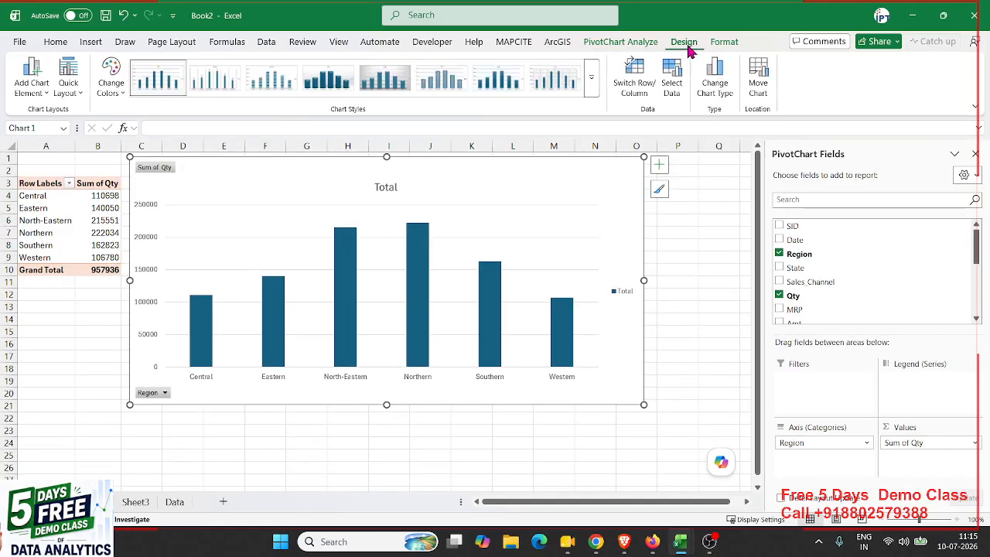
left_click(593, 85)
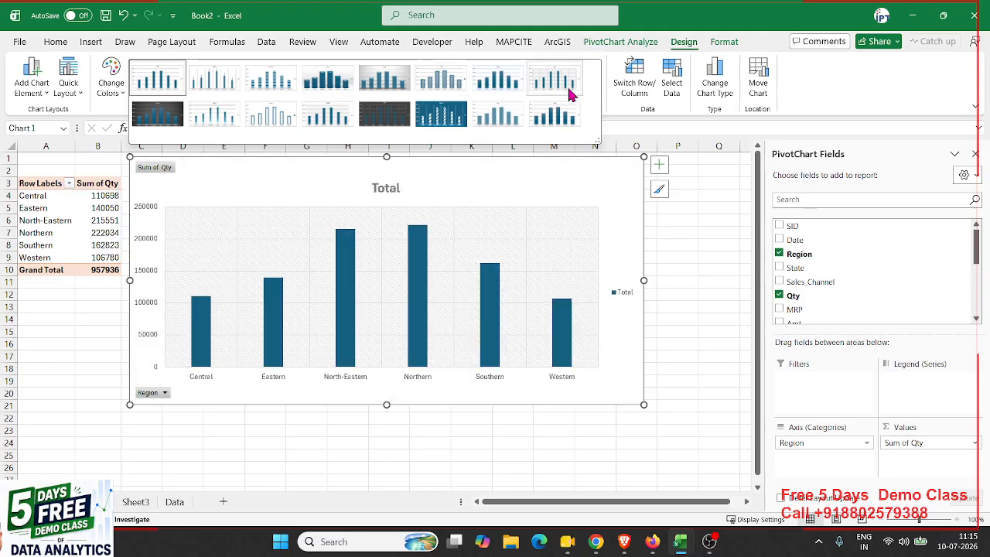
left_click(224, 84)
left_click(446, 446)
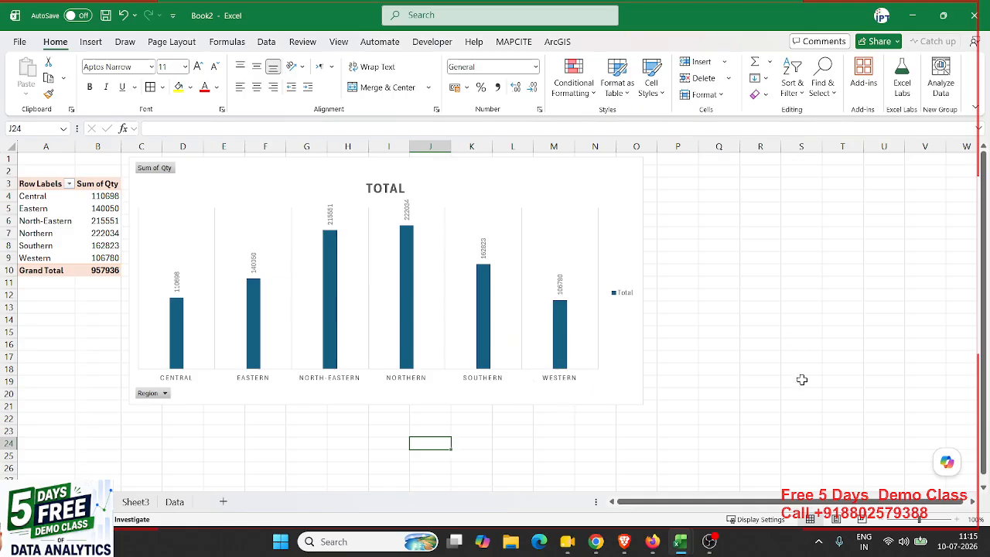
left_click_drag(800, 418, 71, 184)
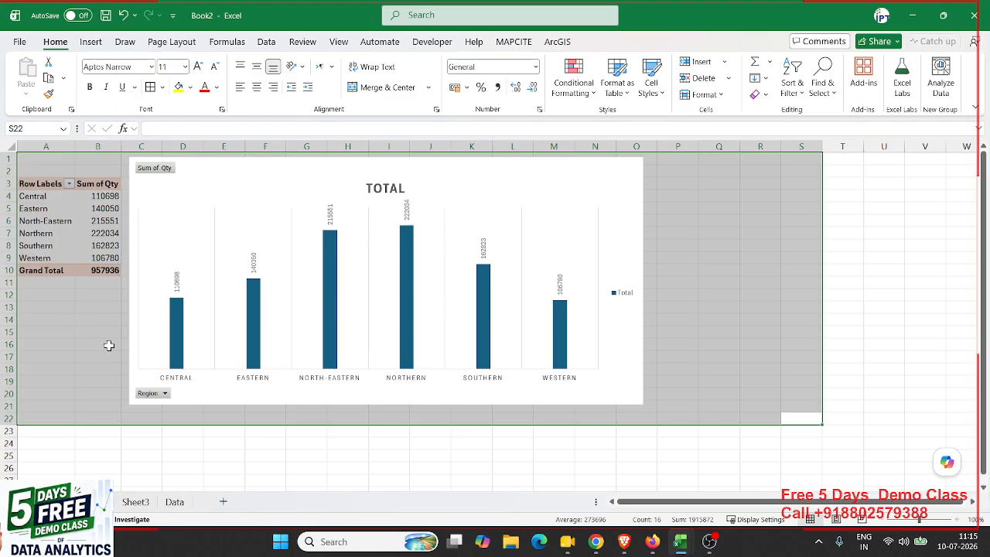
left_click(85, 347)
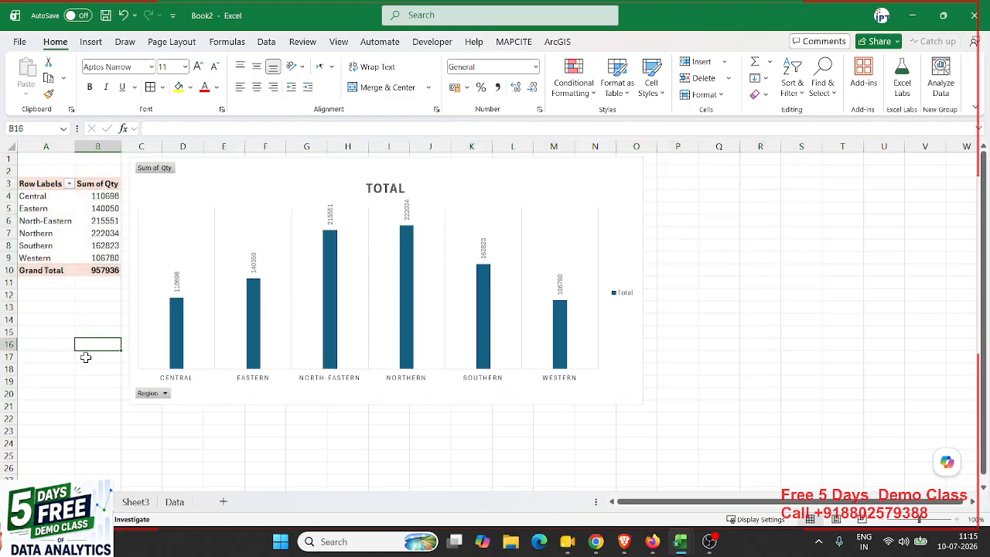
Step: Copy the sheet holding the Region quantity PivotTable and PivotChart into a new workbook, leaving the original sheet in place
left_click(177, 502)
left_click(135, 502)
right_click(134, 502)
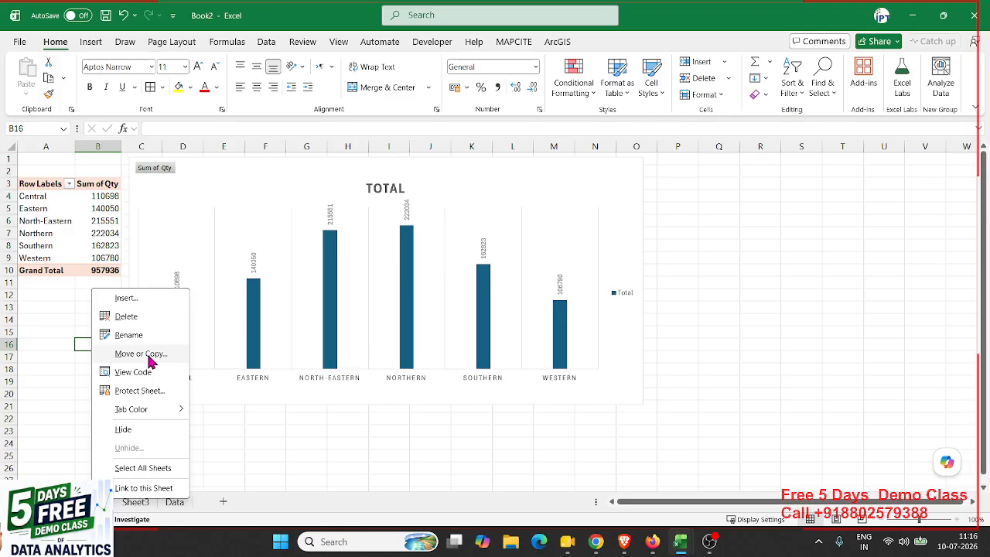
left_click(147, 354)
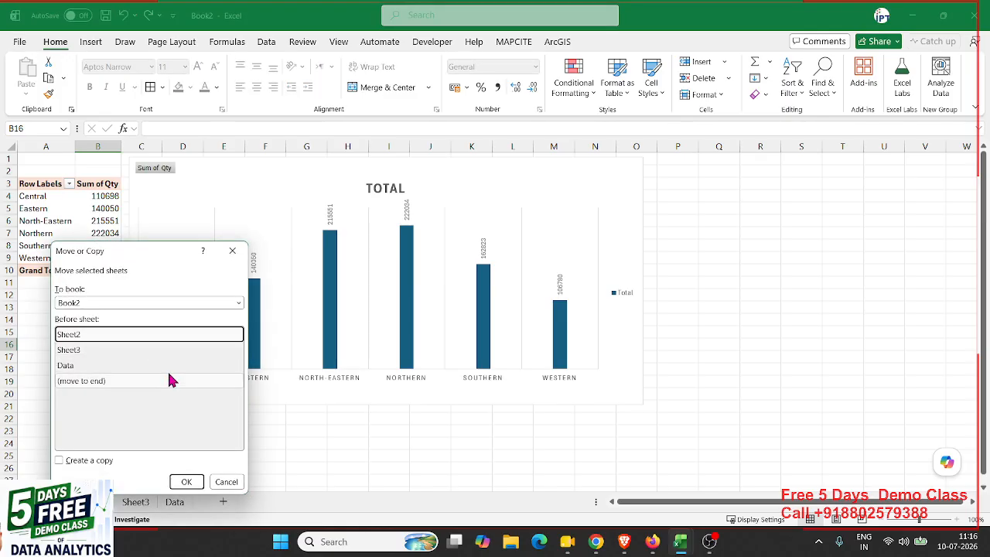
left_click(126, 303)
left_click(116, 315)
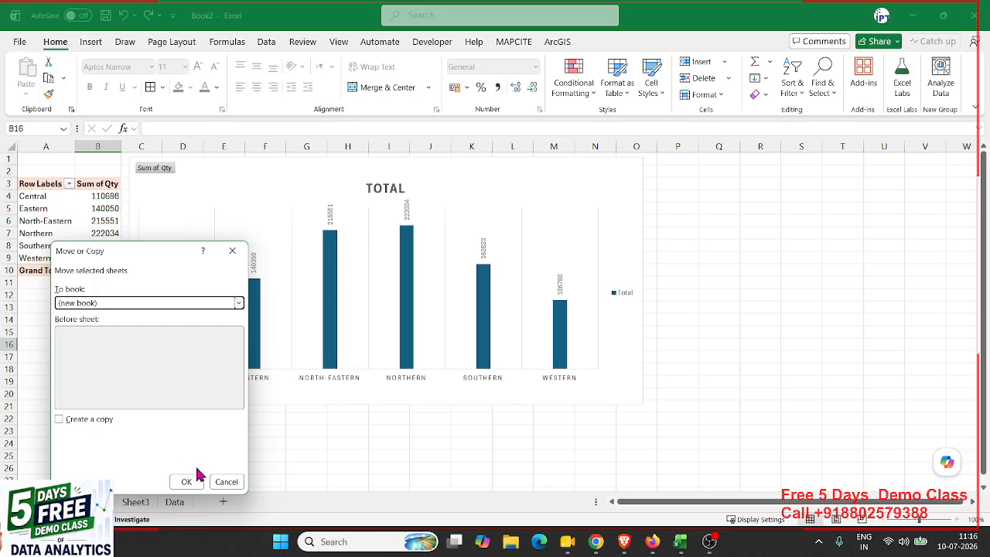
left_click(112, 423)
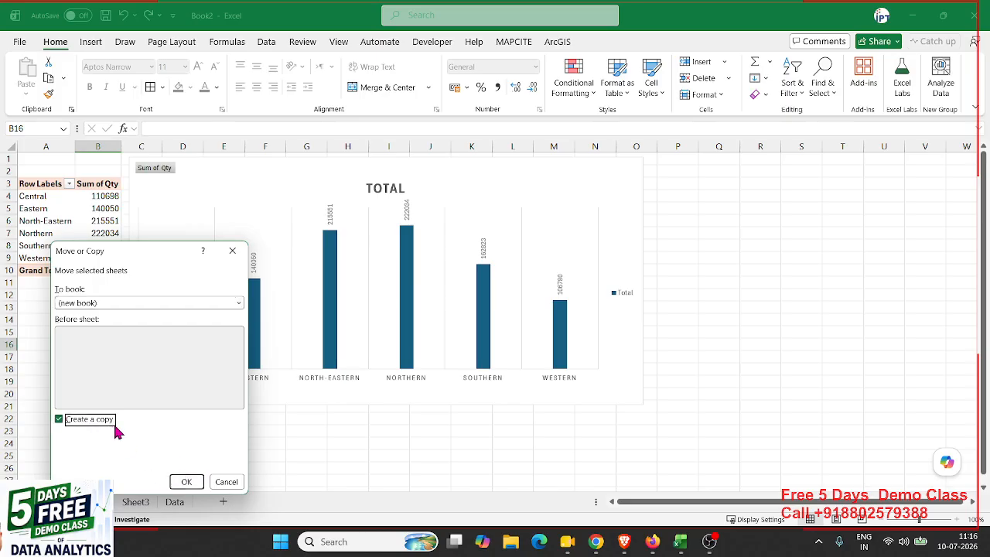
left_click(186, 482)
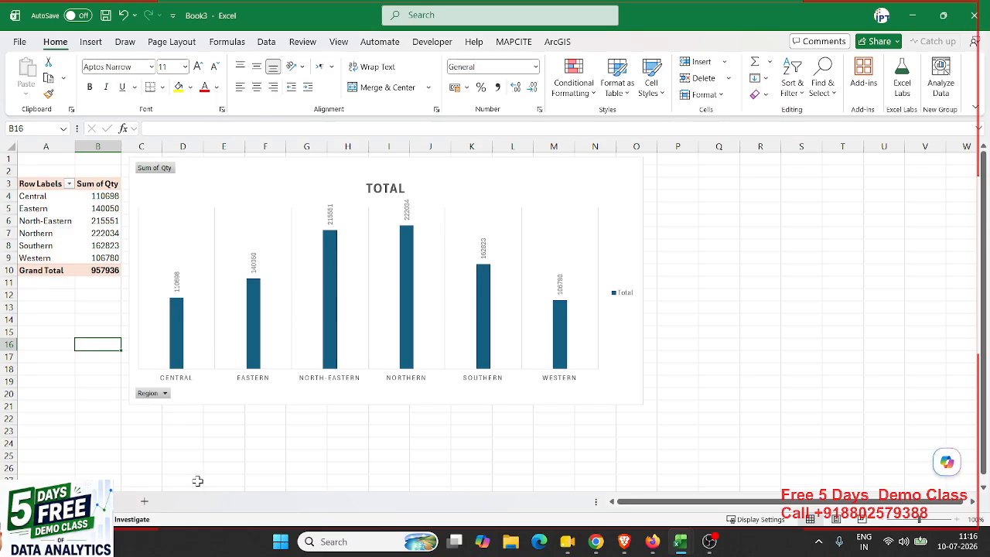
left_click(720, 358)
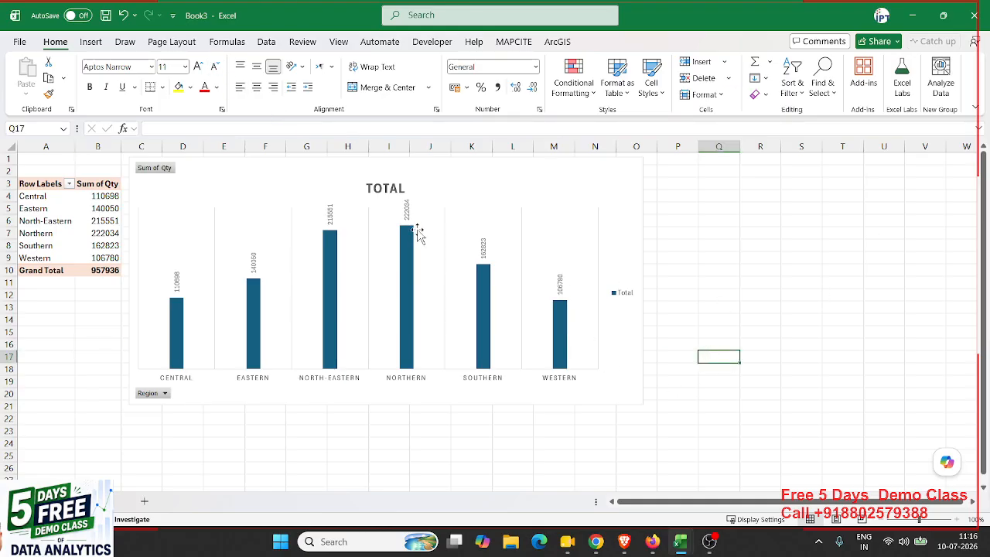
Step: Show the source records behind the Central region's quantity in the copied PivotTable and look through them
left_click(128, 382)
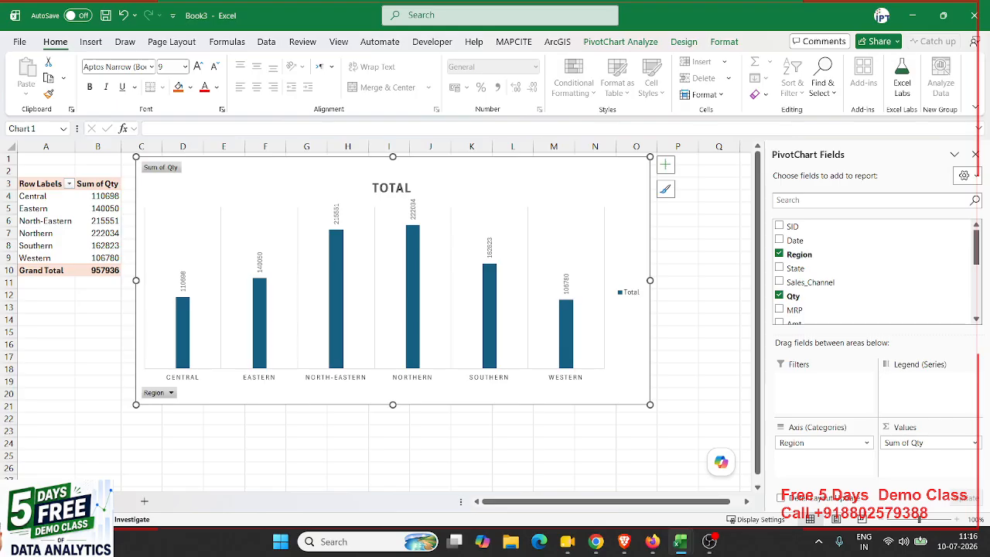
left_click(72, 271)
left_click(110, 234)
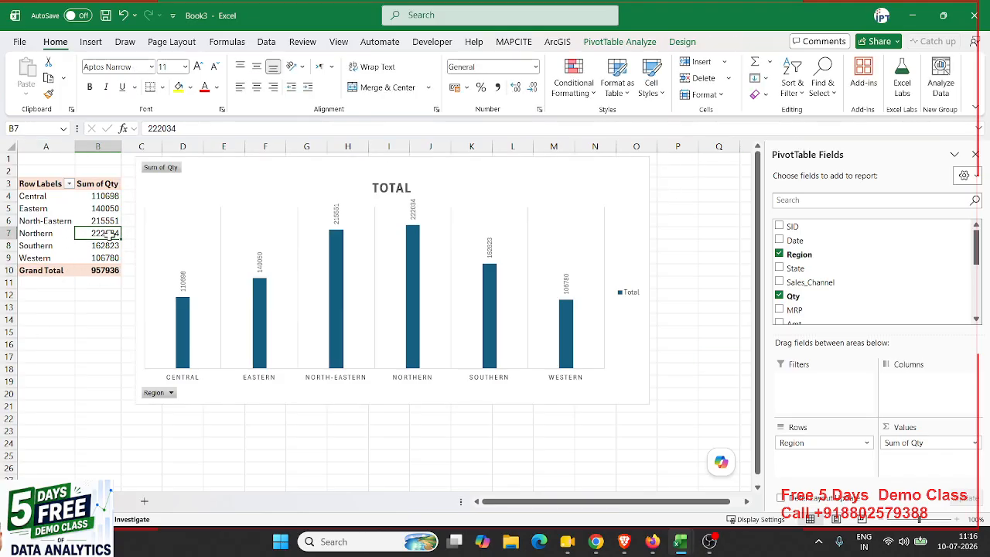
left_click(99, 271)
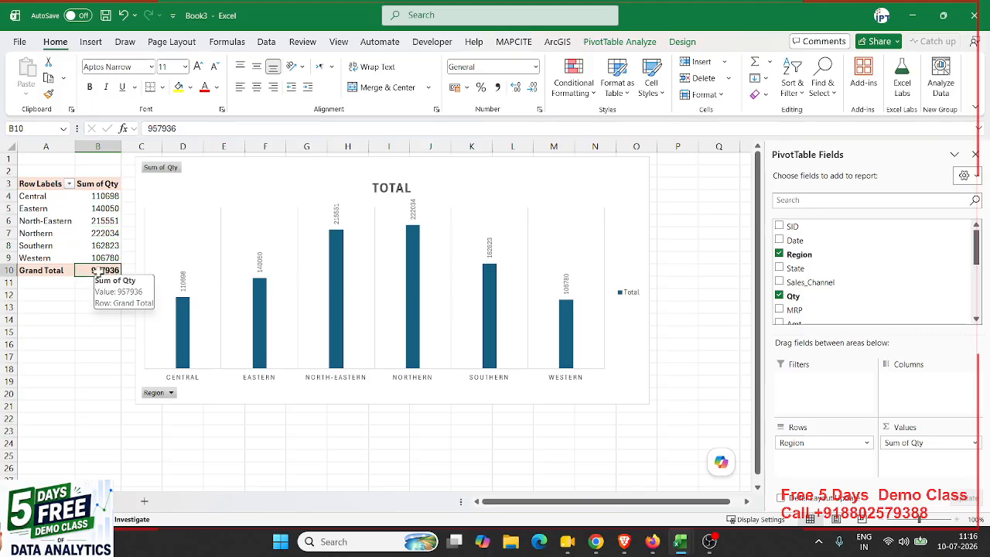
left_click(107, 196)
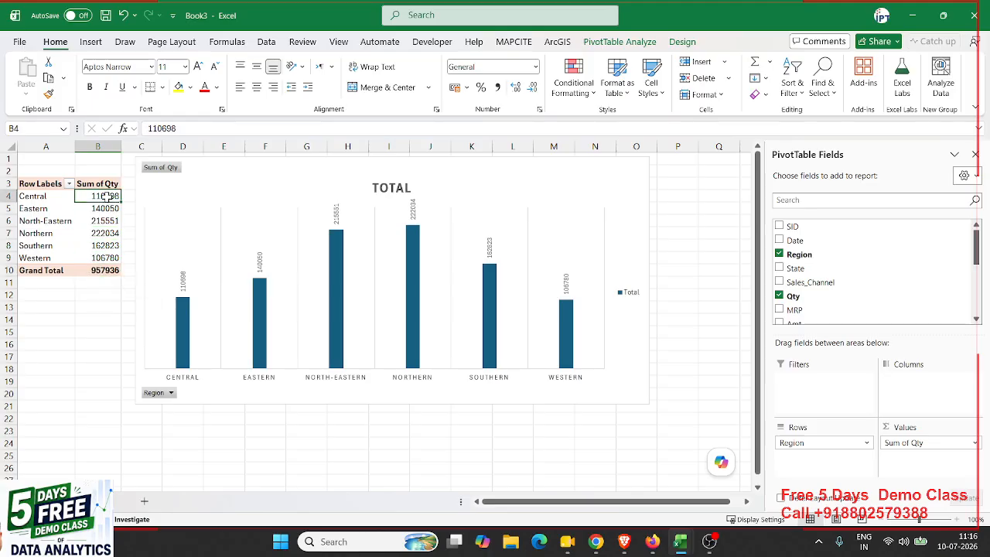
double_click(107, 196)
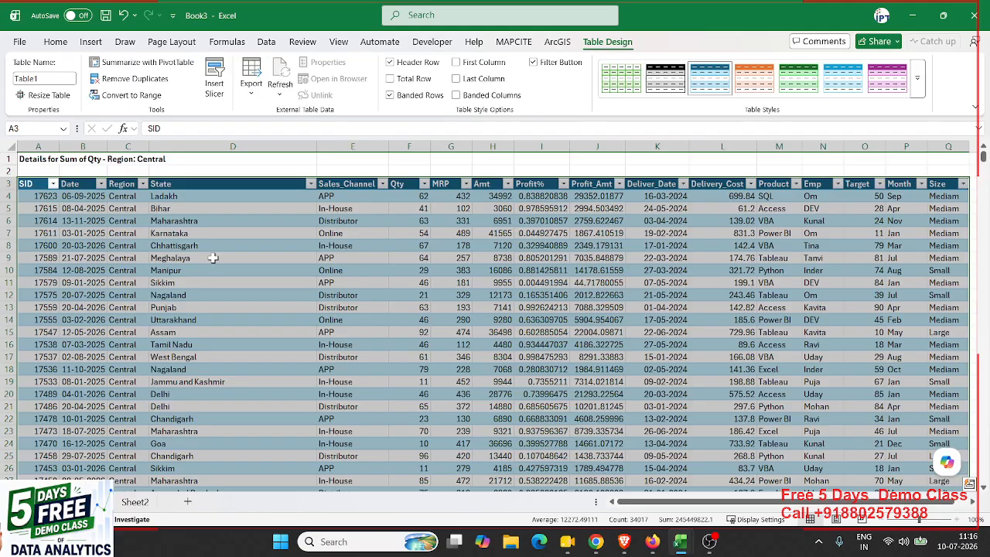
left_click(122, 221)
scroll(116, 246, "down", 7)
scroll(116, 246, "down", 20)
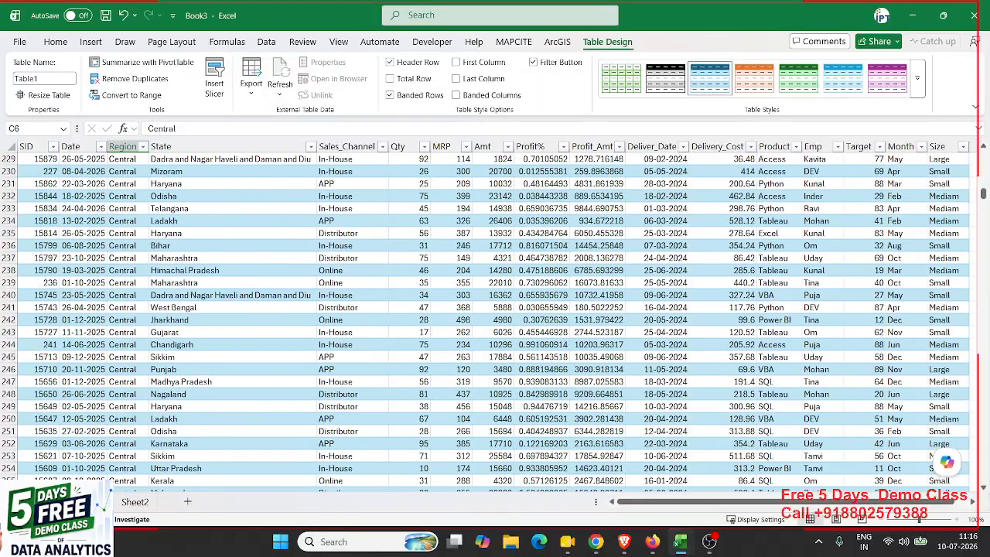
Step: Delete the sheet of detail records for the Central region
right_click(134, 501)
left_click(126, 317)
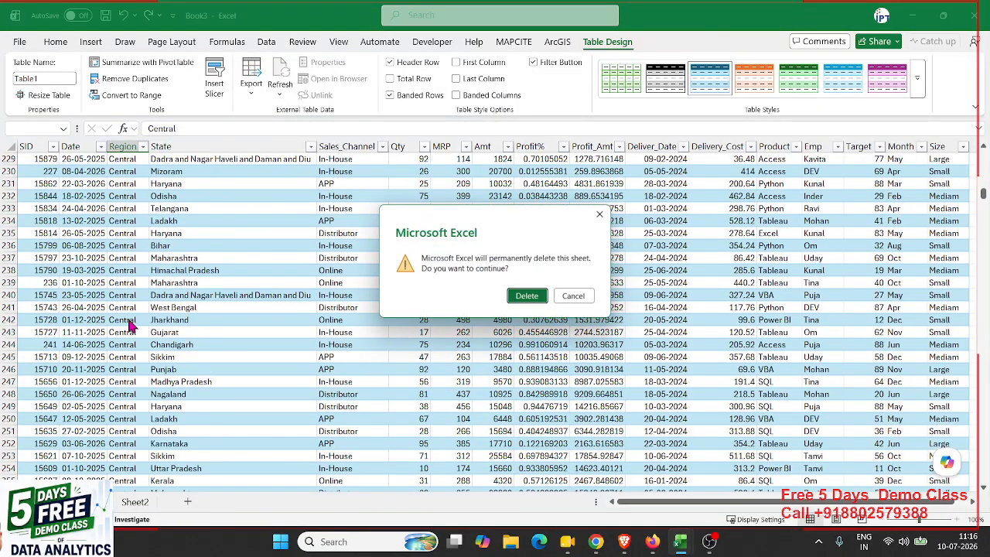
left_click(520, 299)
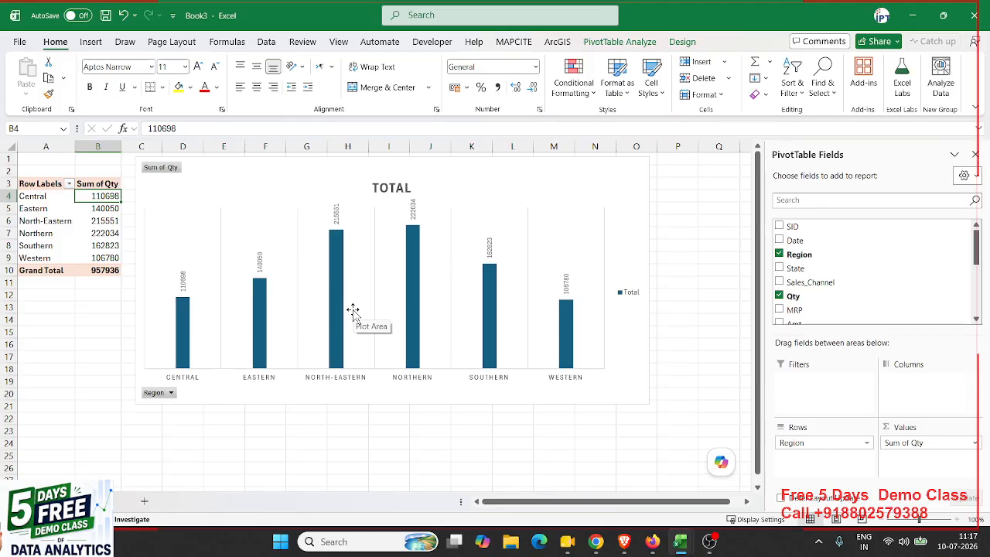
Step: In the copied PivotTable's options, disable showing details and saving source data with the file
left_click(100, 269)
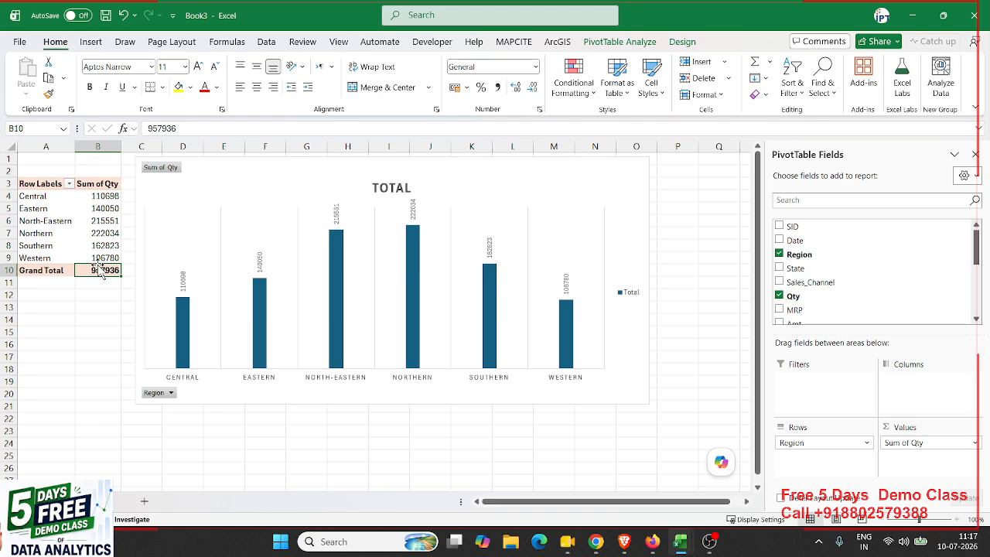
left_click(112, 256)
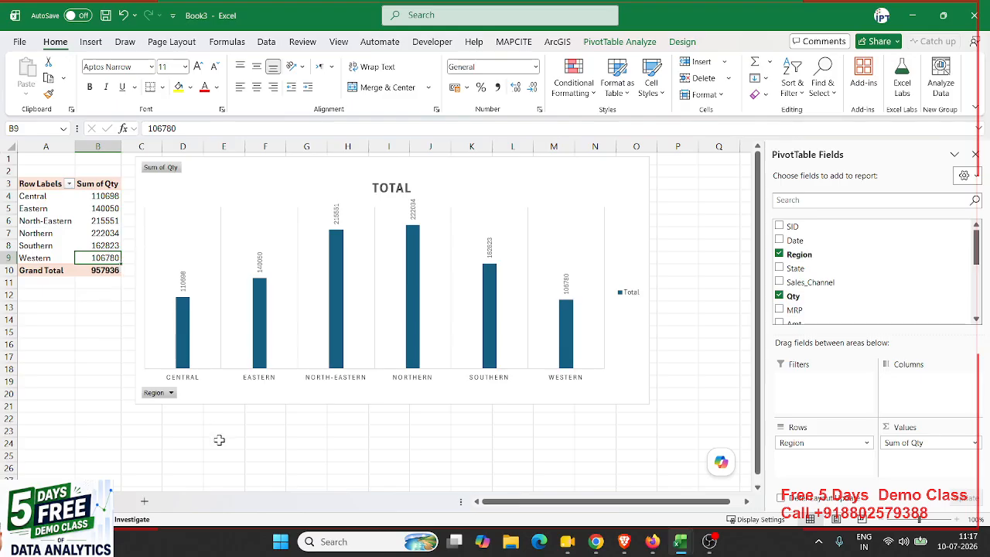
right_click(107, 258)
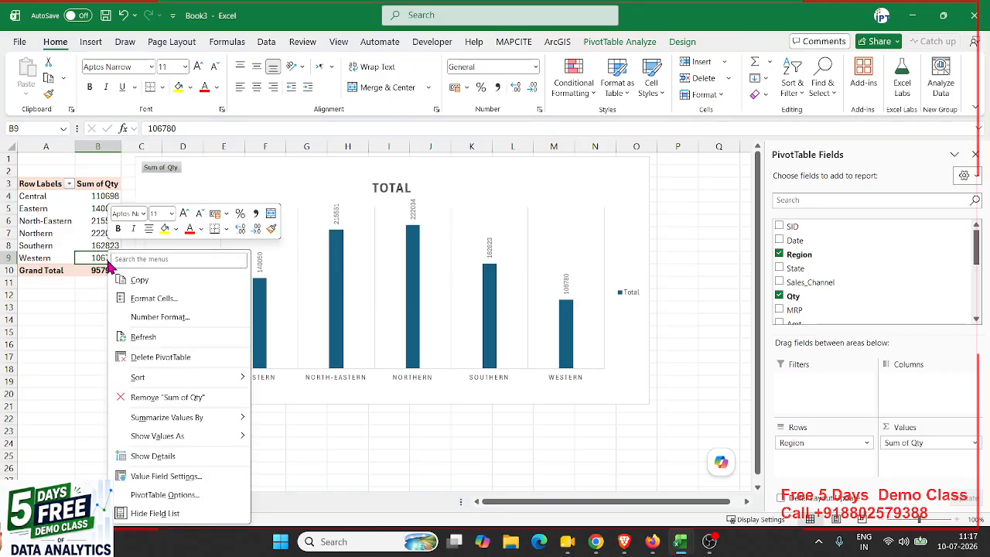
left_click(151, 495)
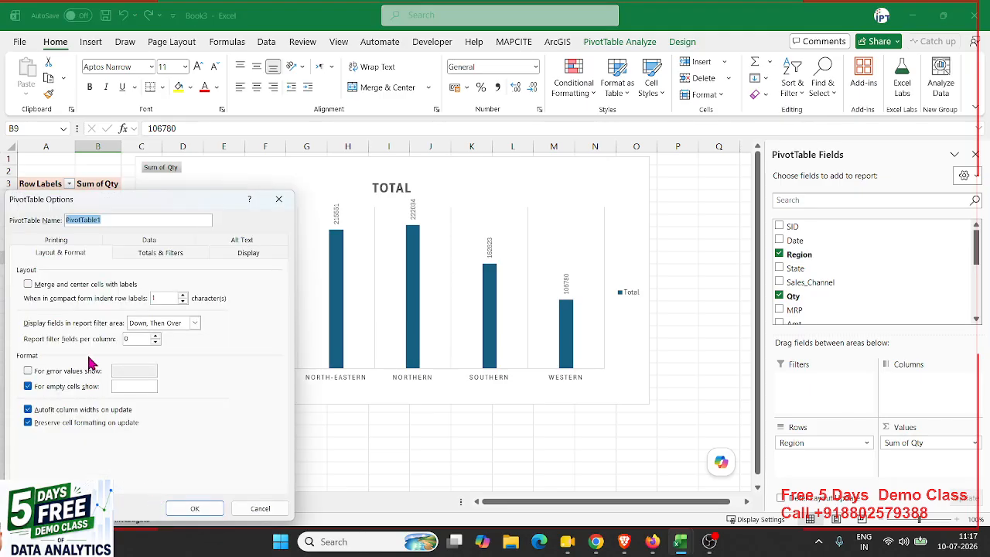
left_click(183, 244)
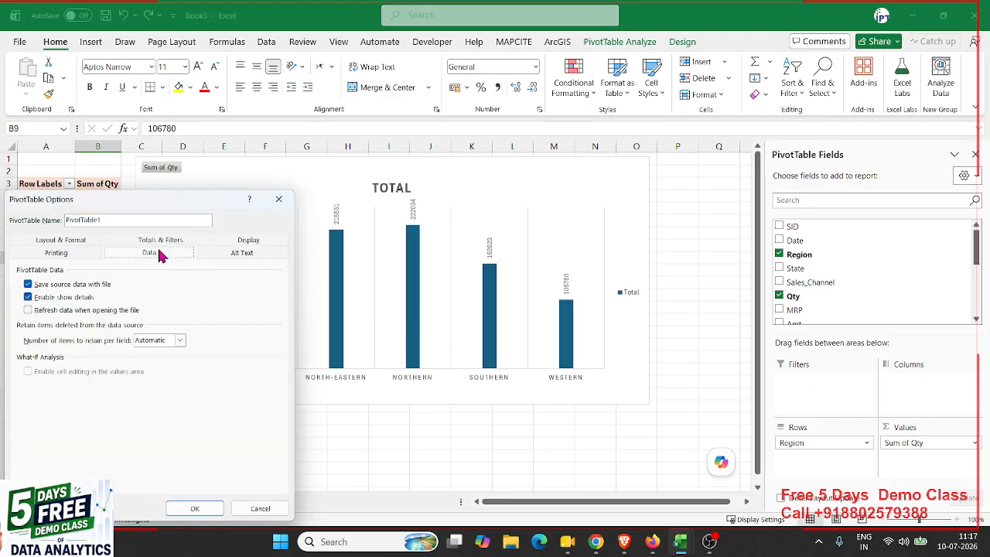
left_click(85, 300)
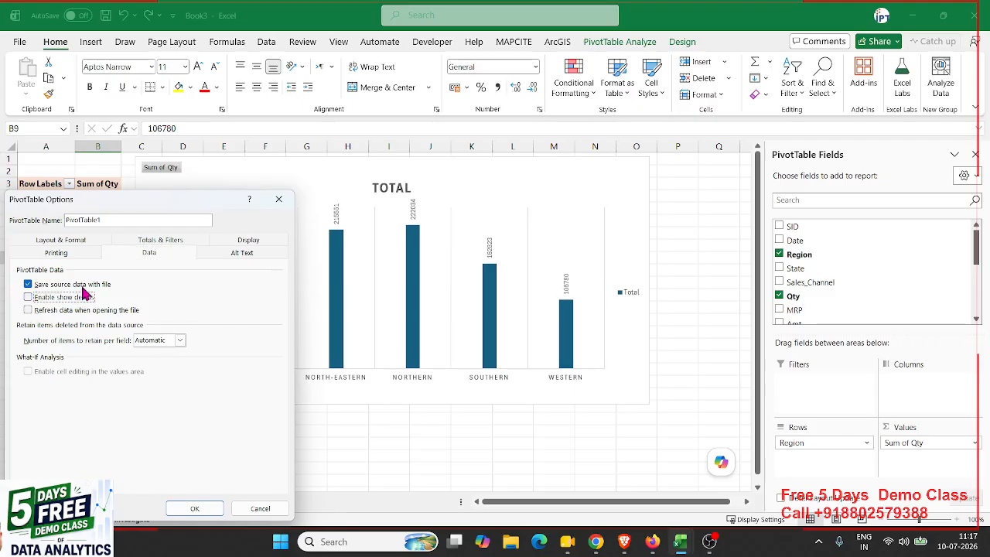
left_click(57, 283)
left_click(194, 508)
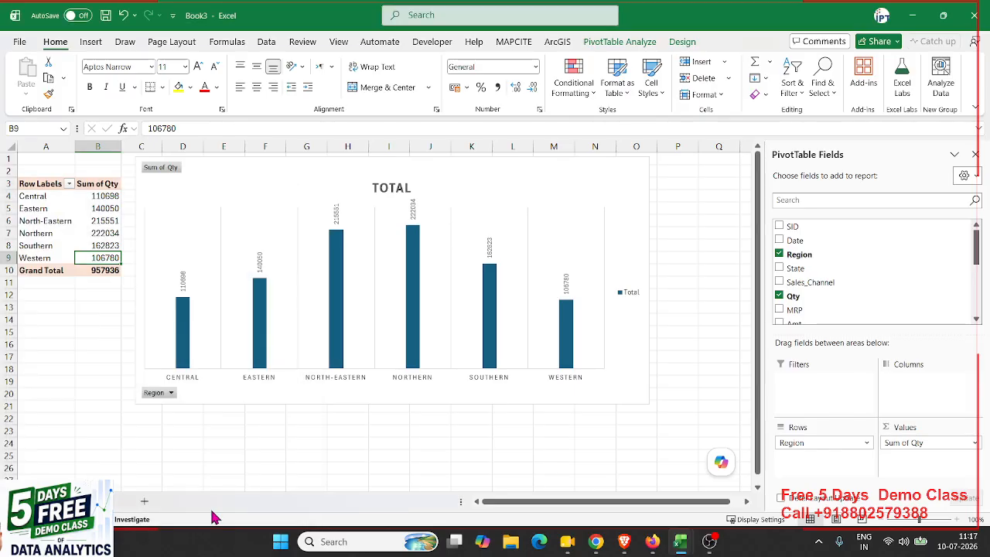
Step: Try to show the source records behind the Western region's quantity in the copied PivotTable
left_click(100, 393)
left_click(100, 259)
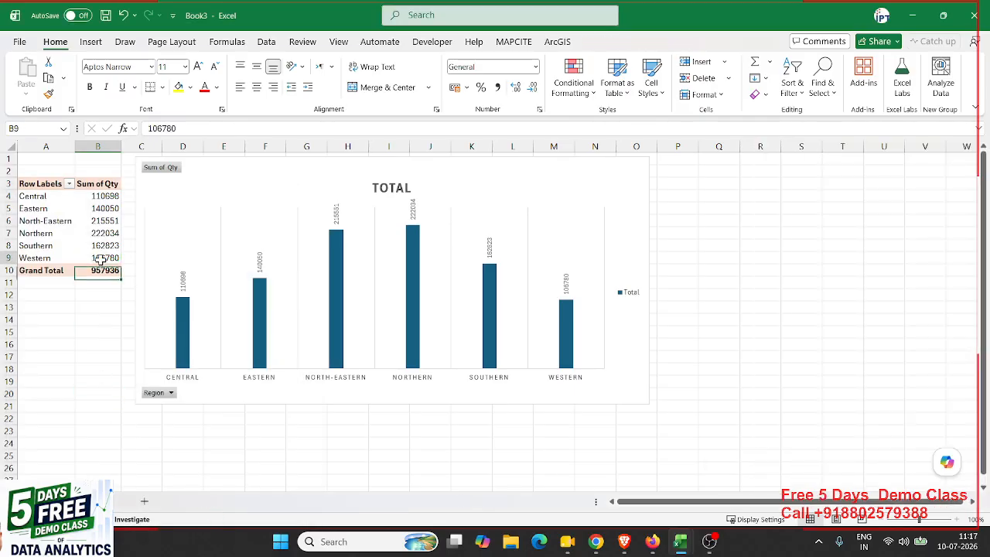
left_click_drag(100, 259, 105, 258)
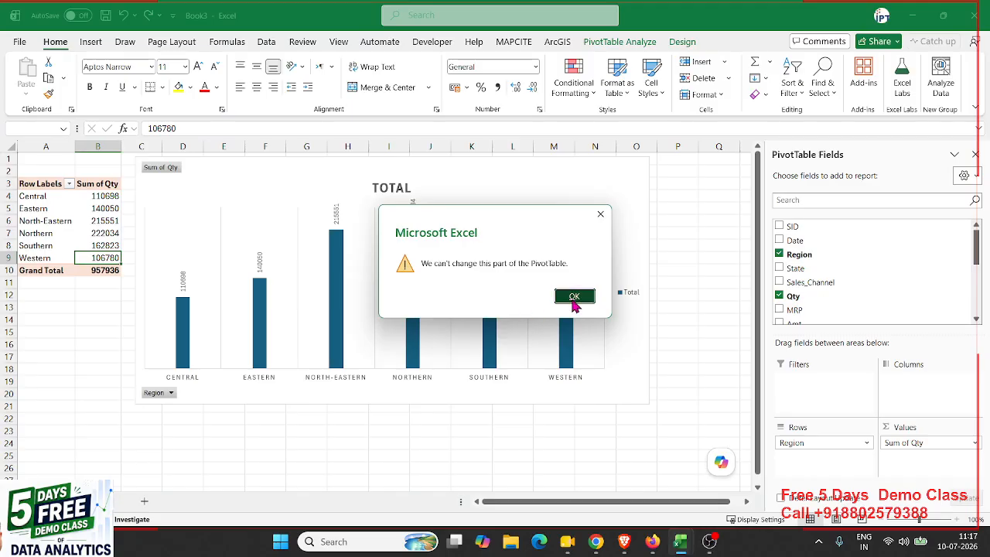
left_click(574, 298)
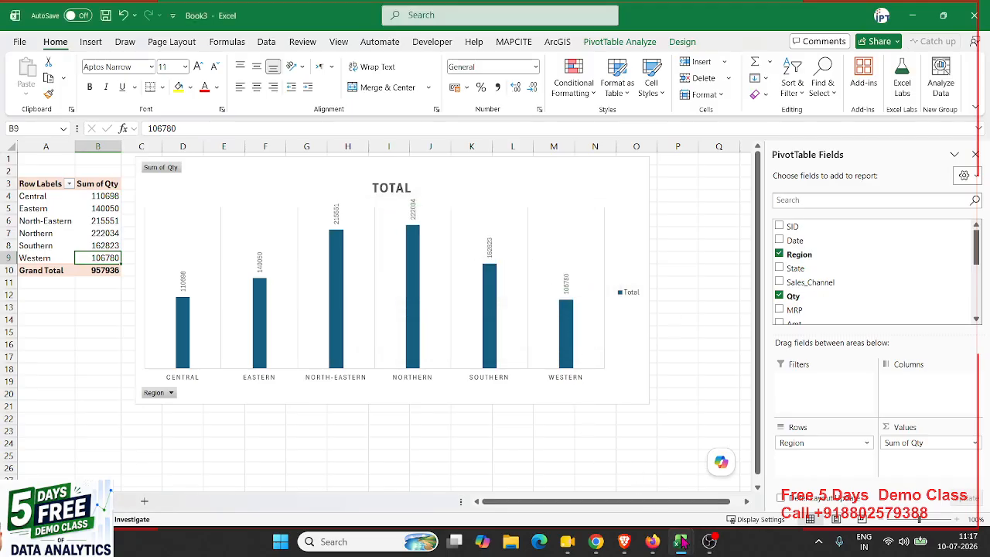
Step: Switch back to Book2 and review the data options of its Region PivotTable without changing them
mouse_move(681, 541)
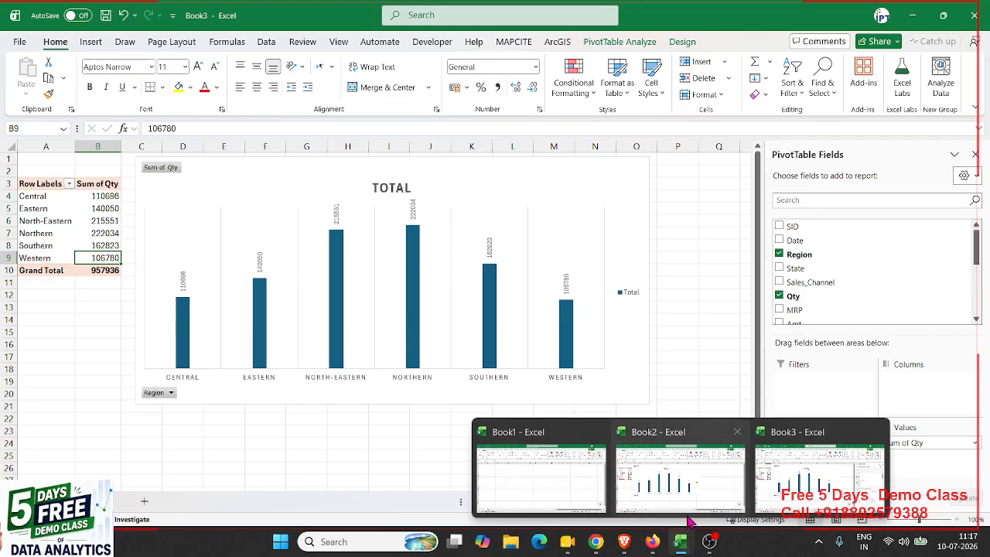
left_click(697, 513)
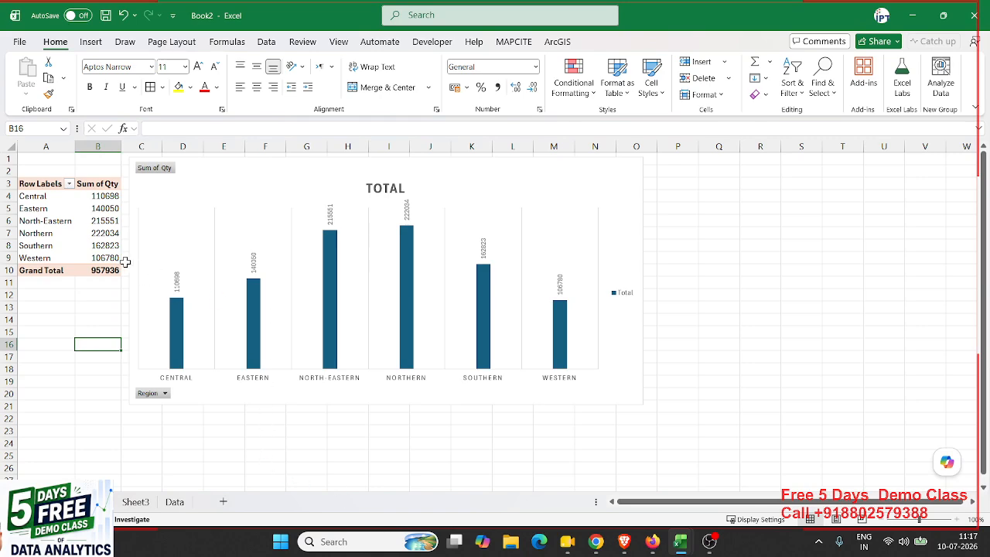
right_click(83, 258)
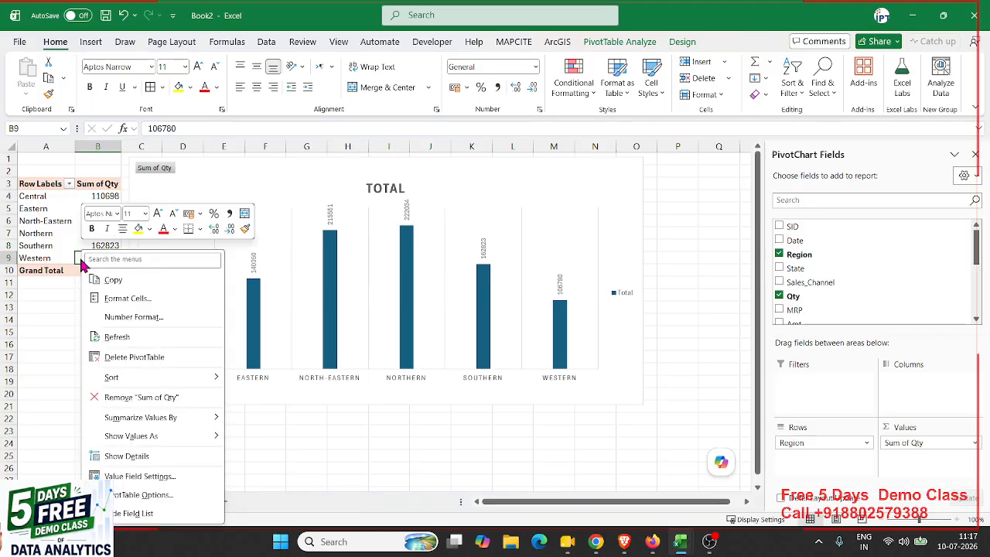
left_click(154, 495)
left_click(155, 242)
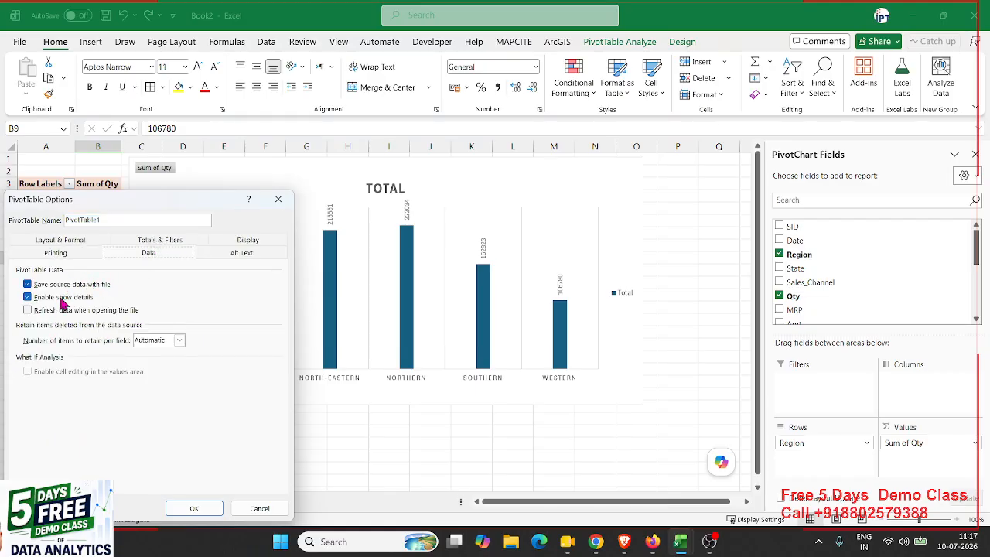
left_click(271, 506)
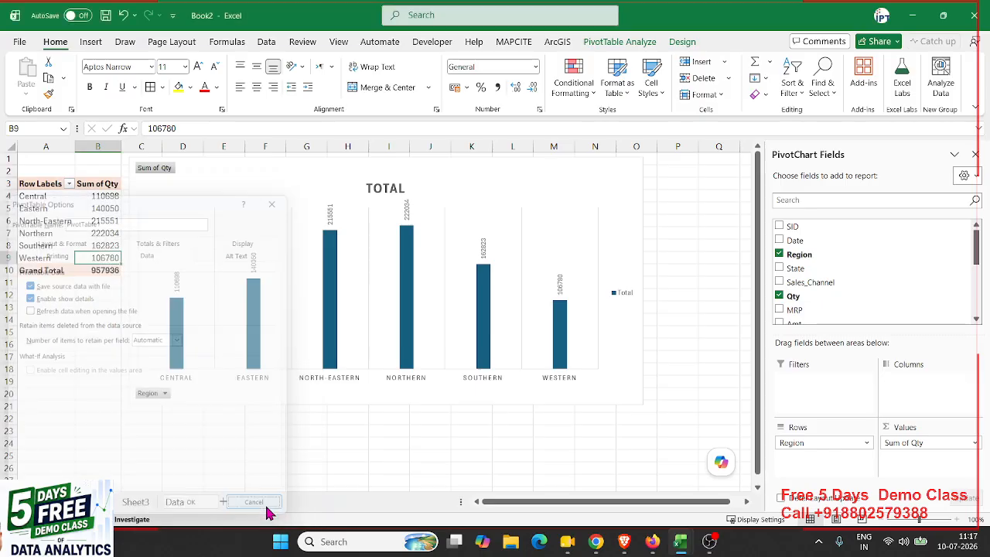
right_click(137, 507)
left_click(153, 357)
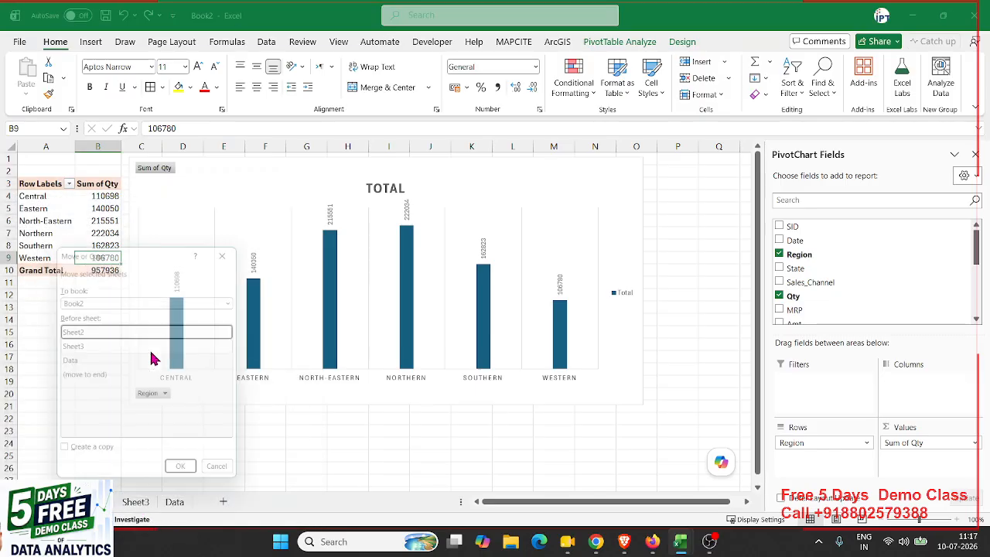
left_click(94, 300)
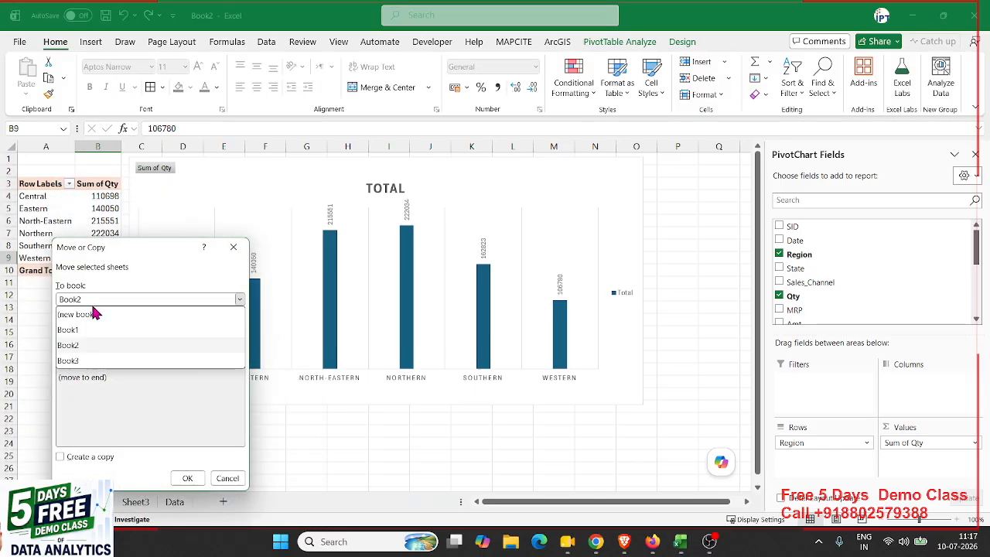
left_click(94, 313)
left_click(69, 416)
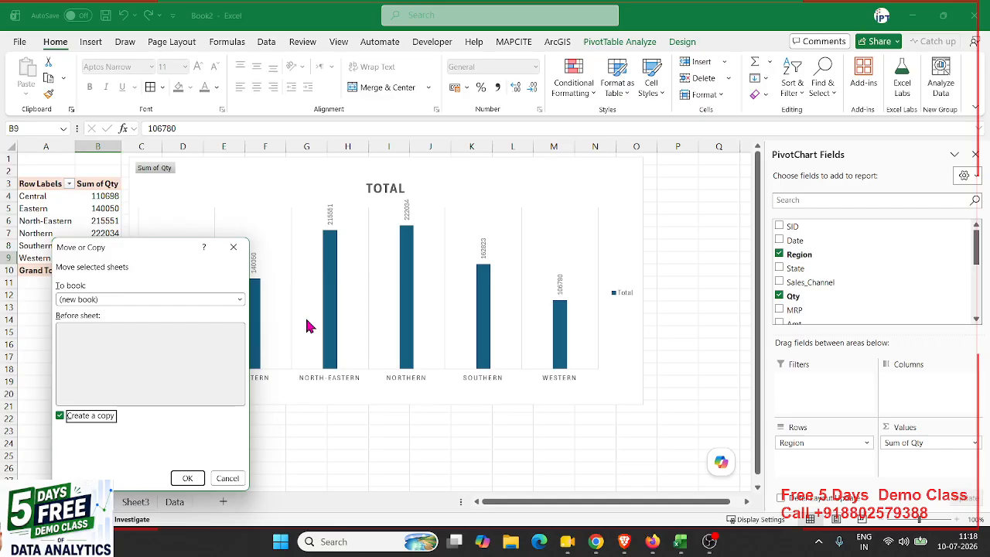
left_click(229, 476)
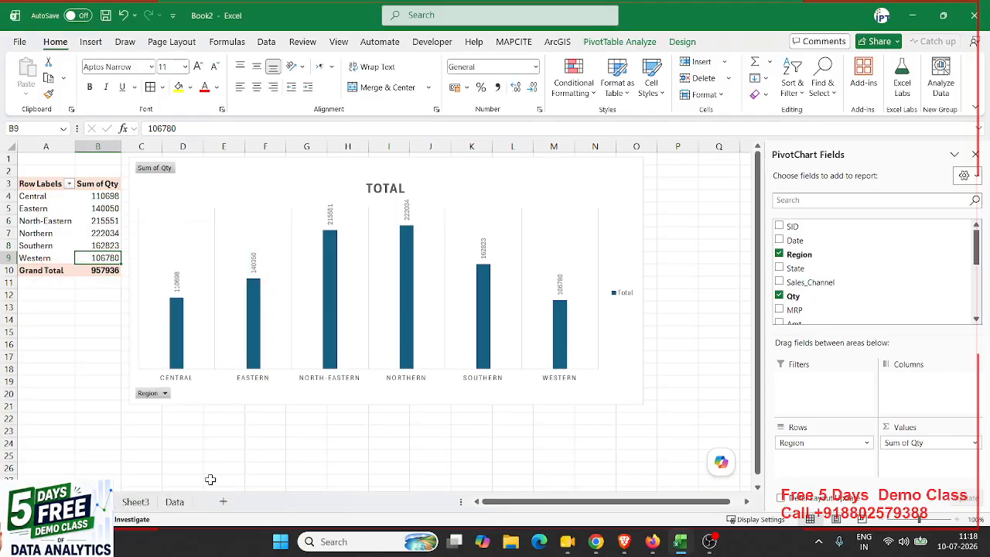
Step: Switch to the Data sheet and select a cell within the sales records
left_click(178, 502)
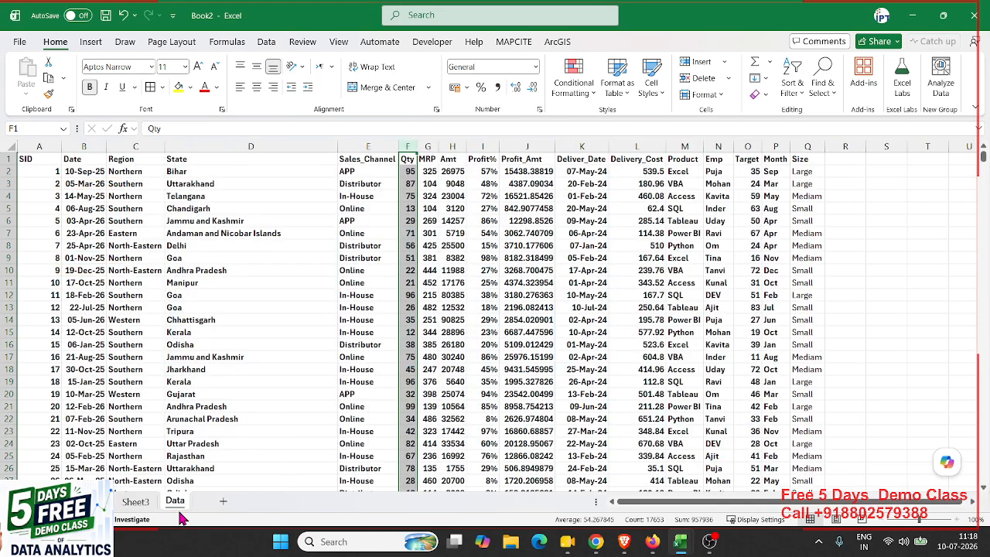
left_click(277, 323)
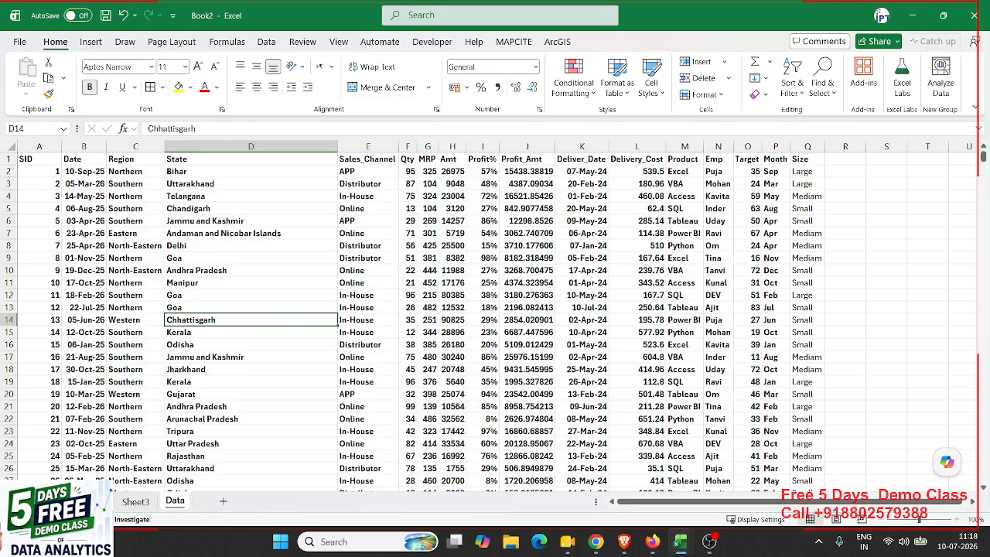
key("ctrl+2")
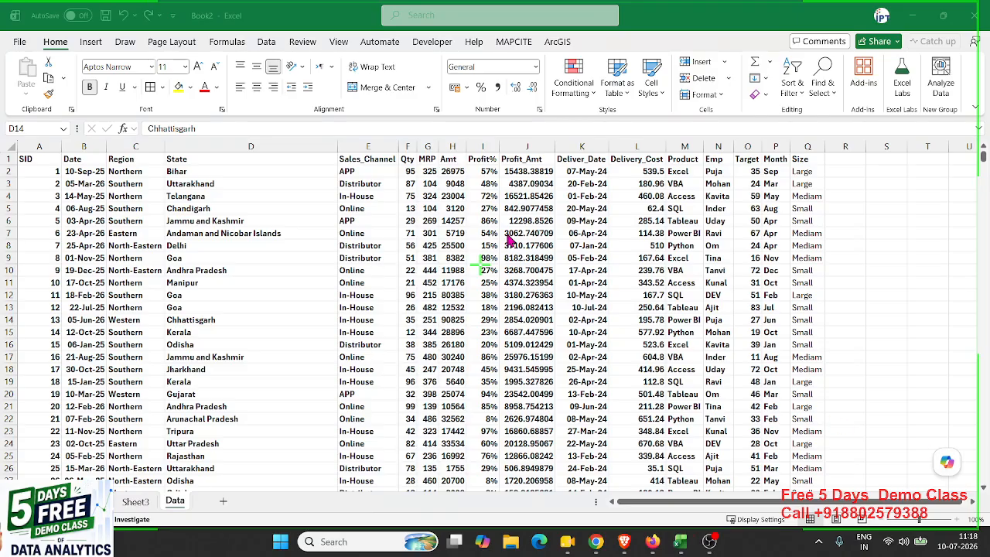
key("Escape")
left_click(546, 233)
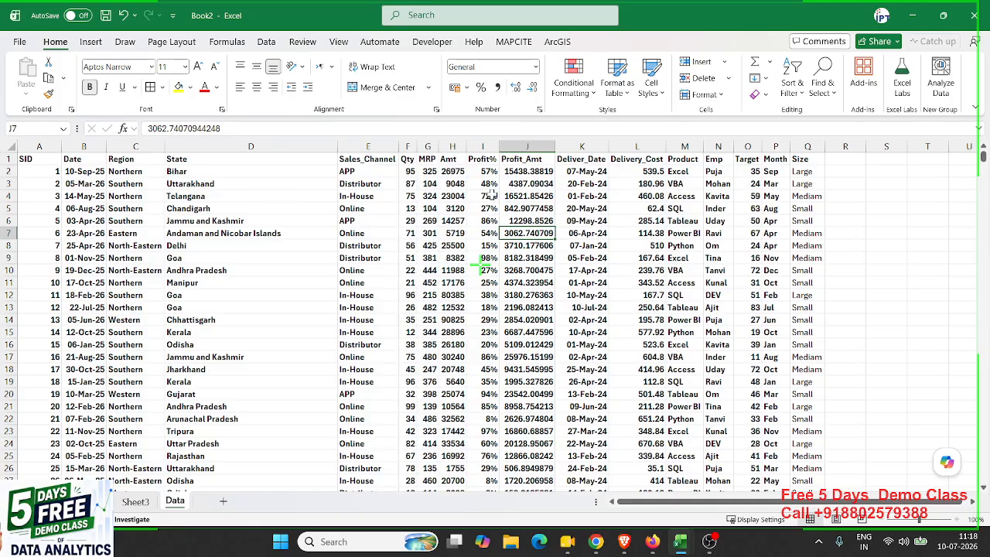
left_click(741, 173)
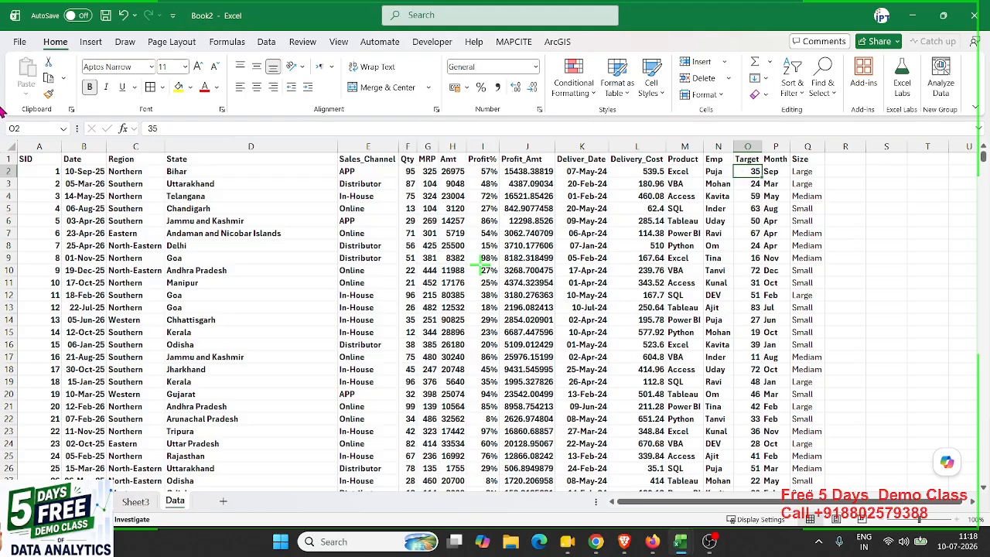
Step: Start saving the workbook as a new file in Excel Workbook format and name it PuvotData
left_click(16, 45)
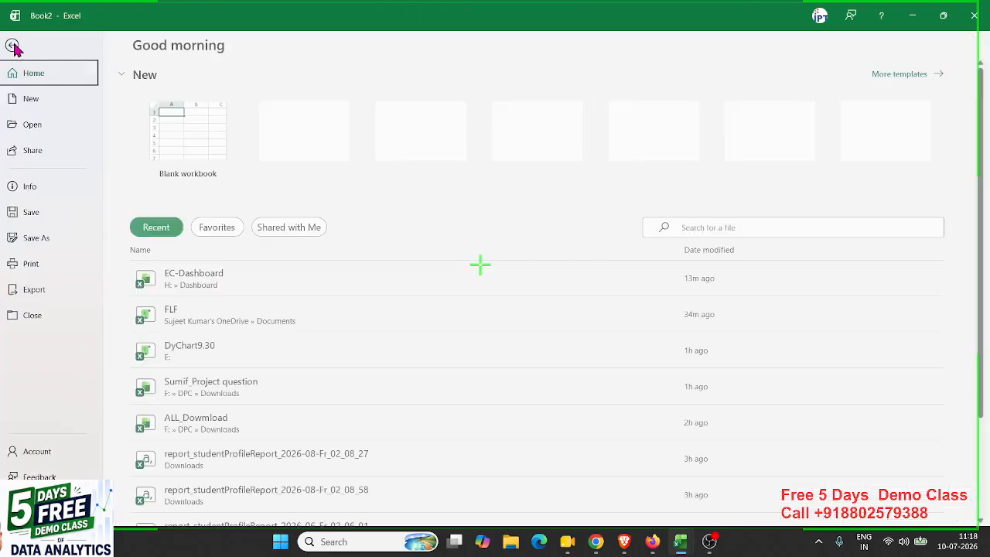
left_click(48, 239)
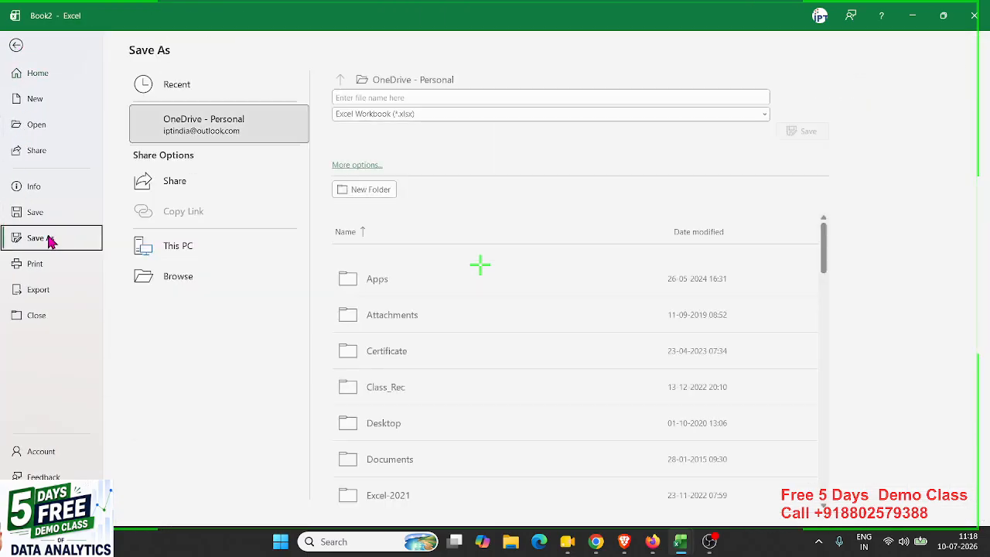
left_click(182, 303)
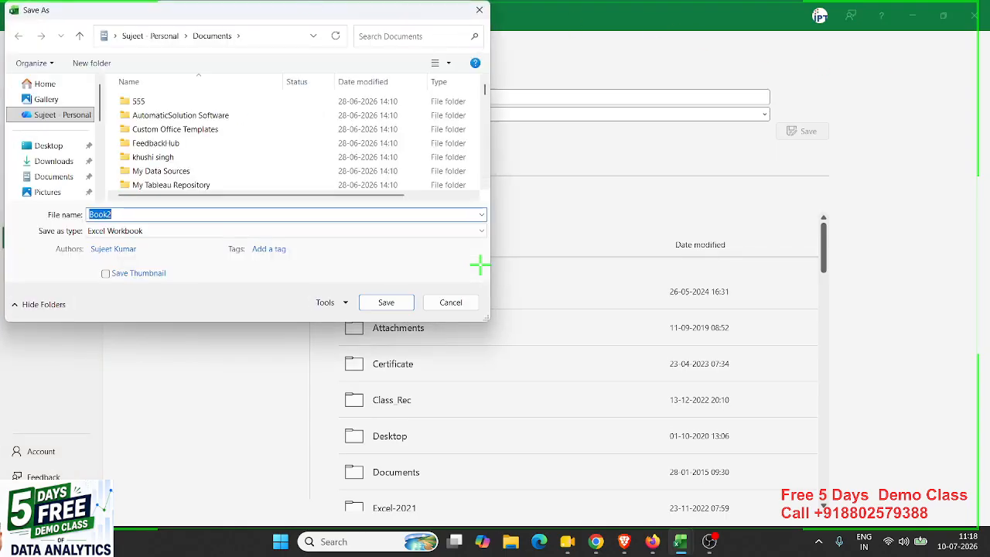
type("P")
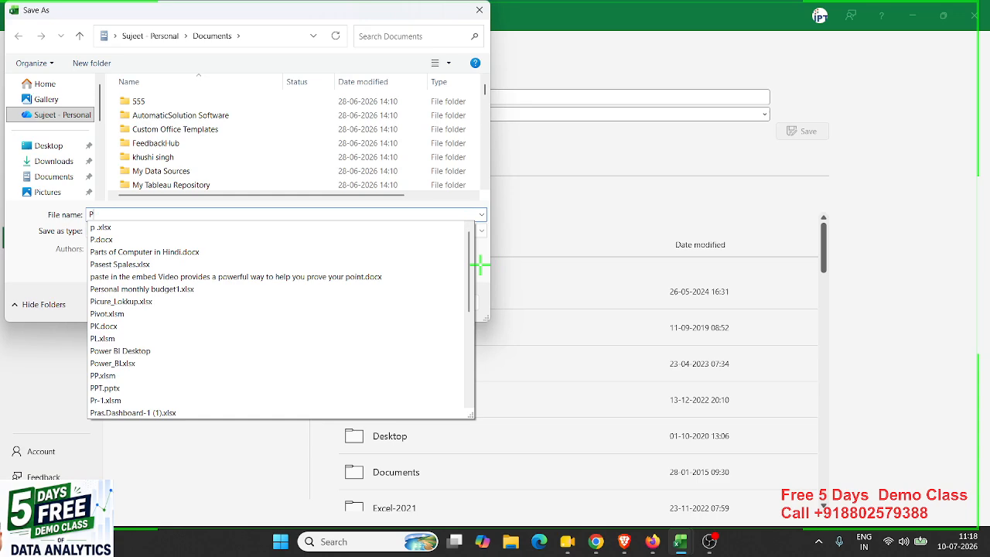
key("BackSpace")
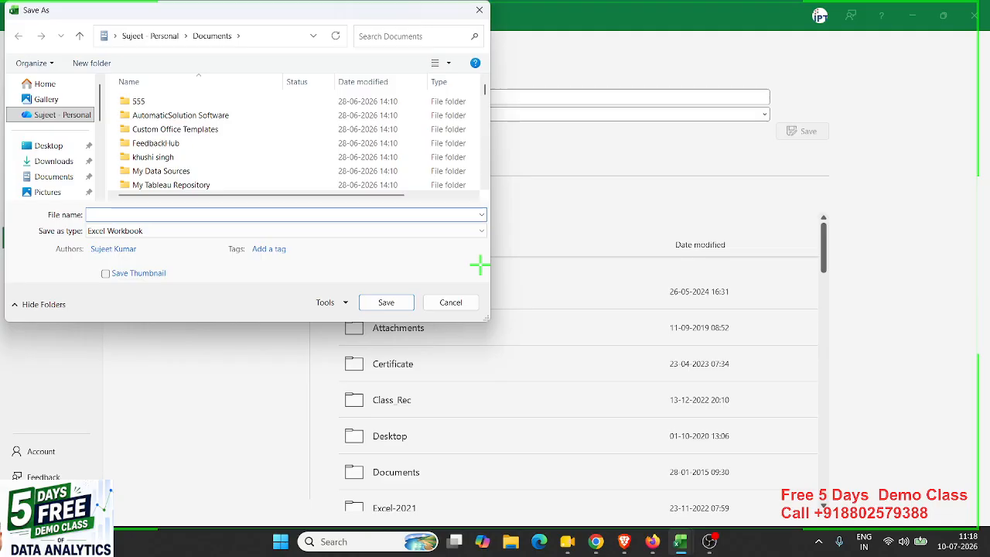
type("PuvotData")
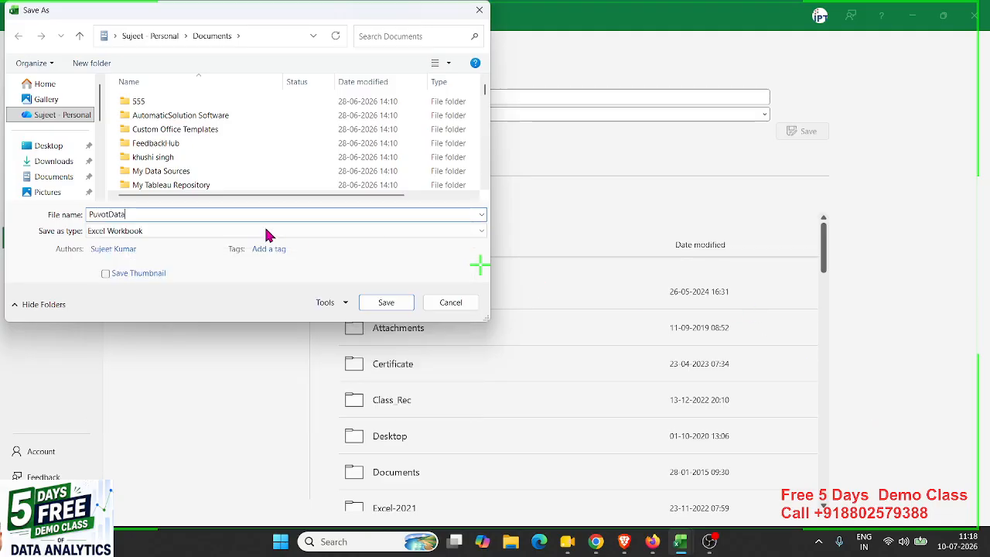
Step: Save the PuvotData workbook to the New Volume (E:) drive and close it
scroll(43, 182, "down", 3)
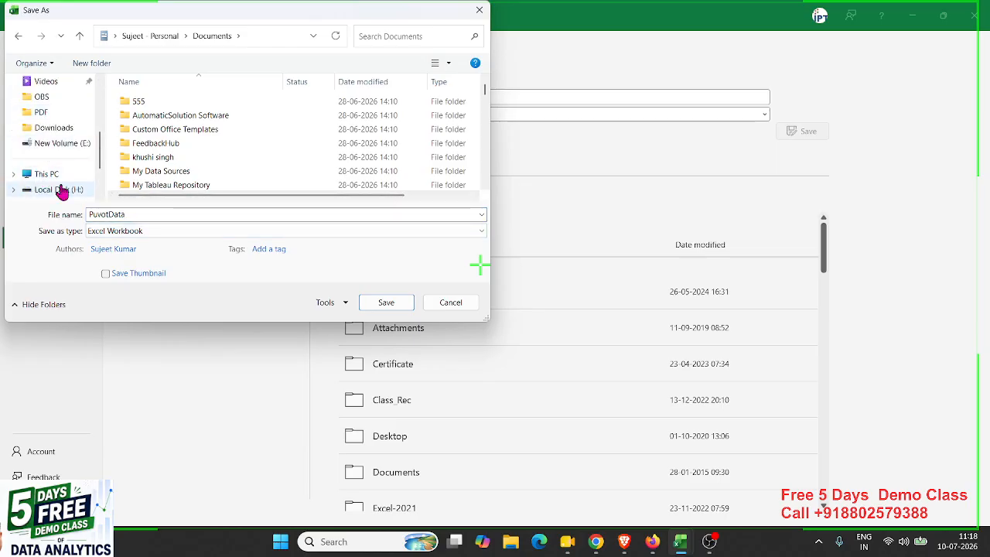
left_click(55, 175)
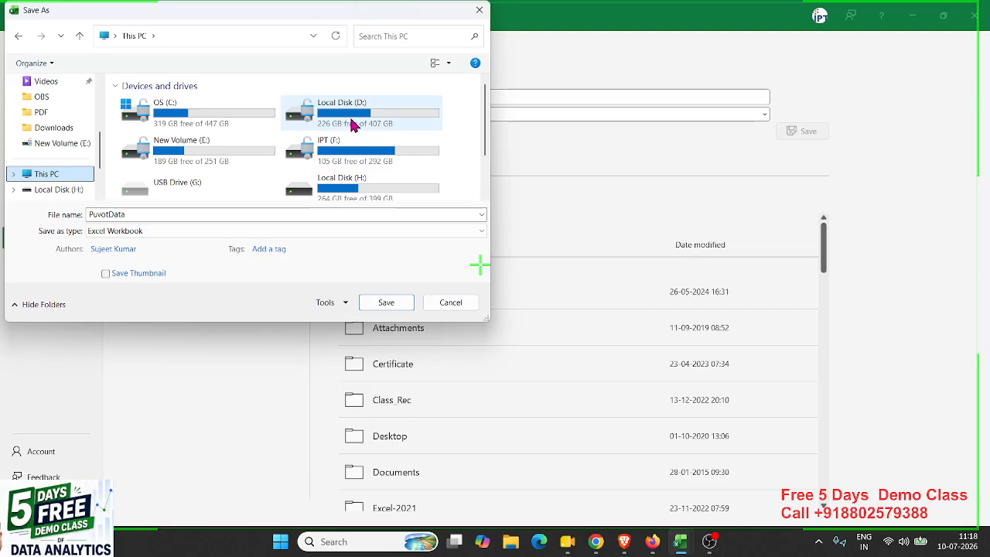
left_click(352, 126)
left_click(380, 302)
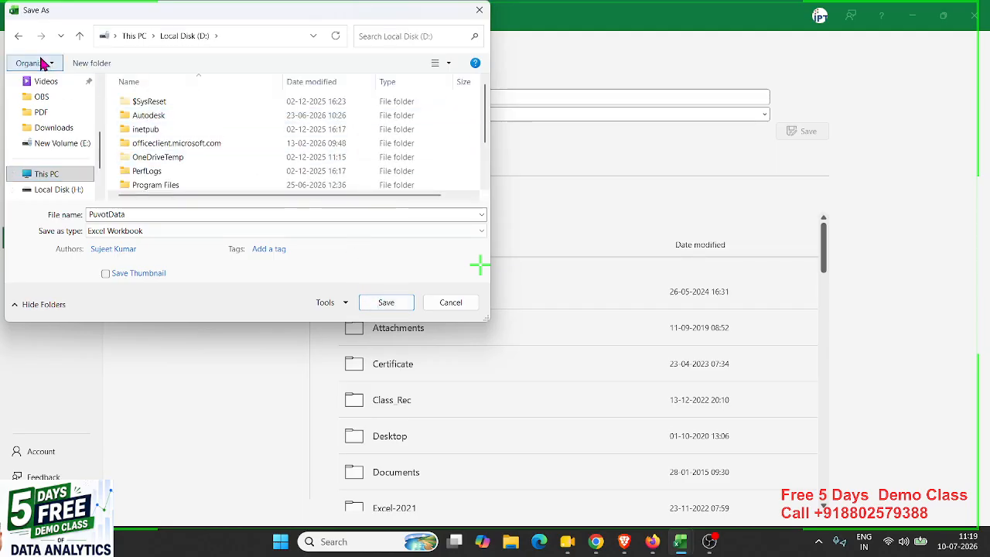
left_click(19, 38)
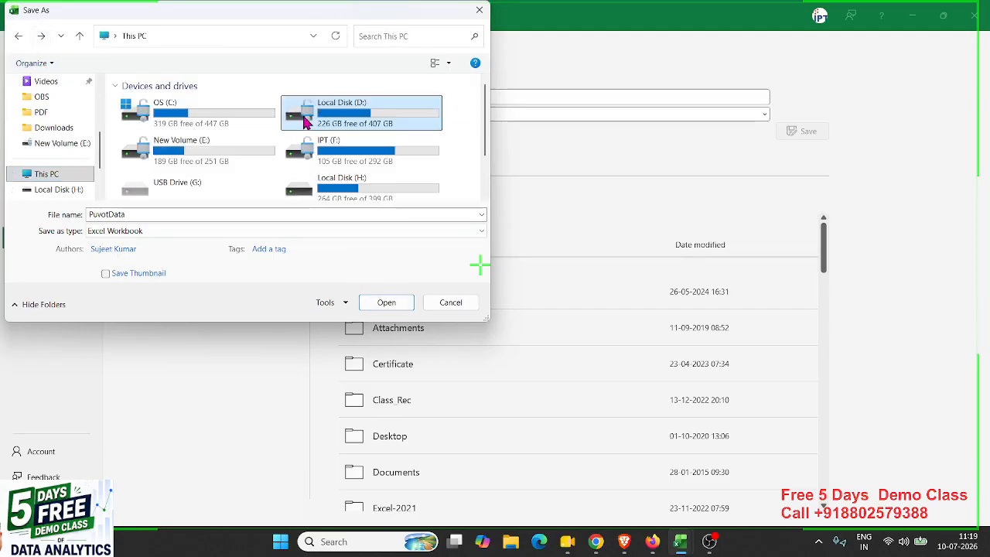
double_click(253, 139)
left_click(386, 301)
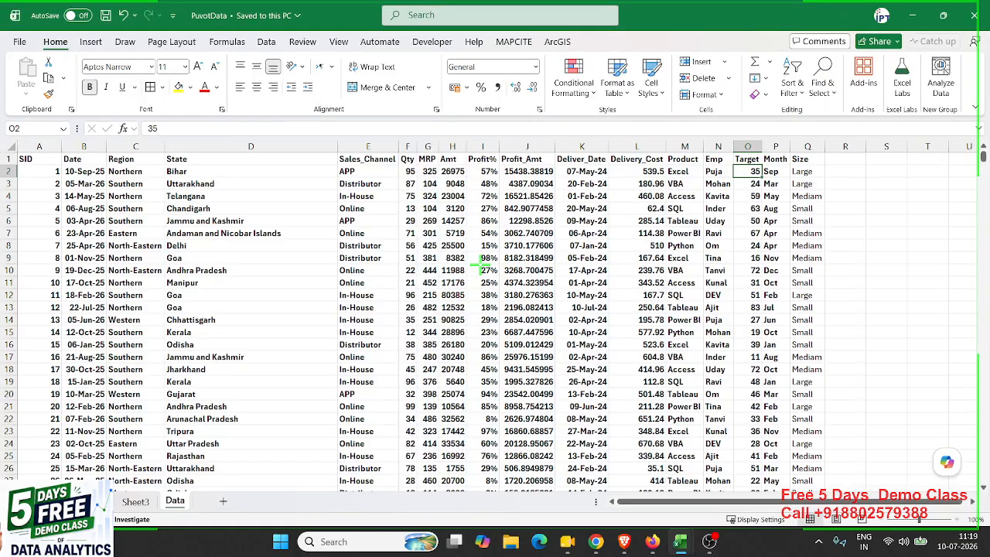
left_click(972, 15)
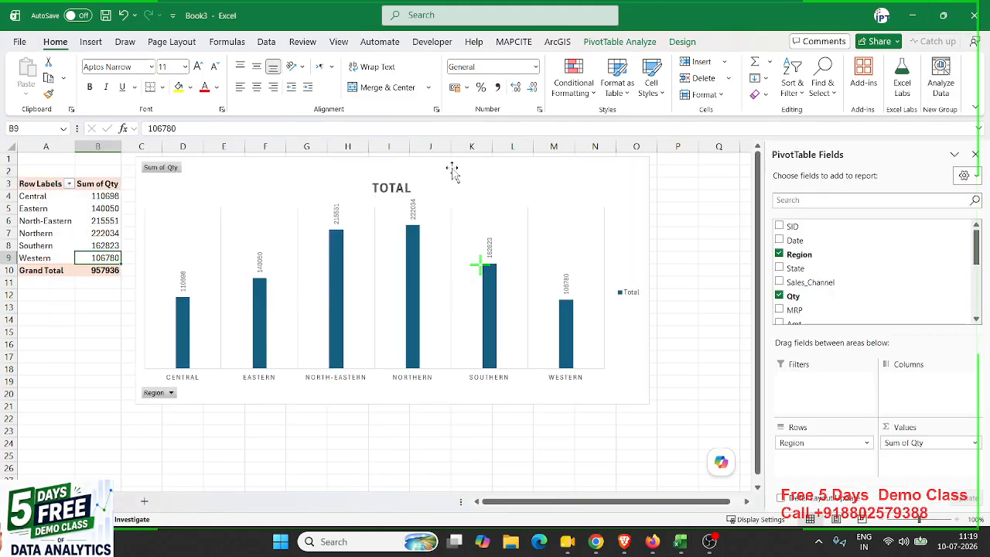
Step: Open the recent EC-Dashboard workbook and examine its Dashboard sheet, including the Total Amt figure's formula and the Sold Qty chart
key("alt+Tab")
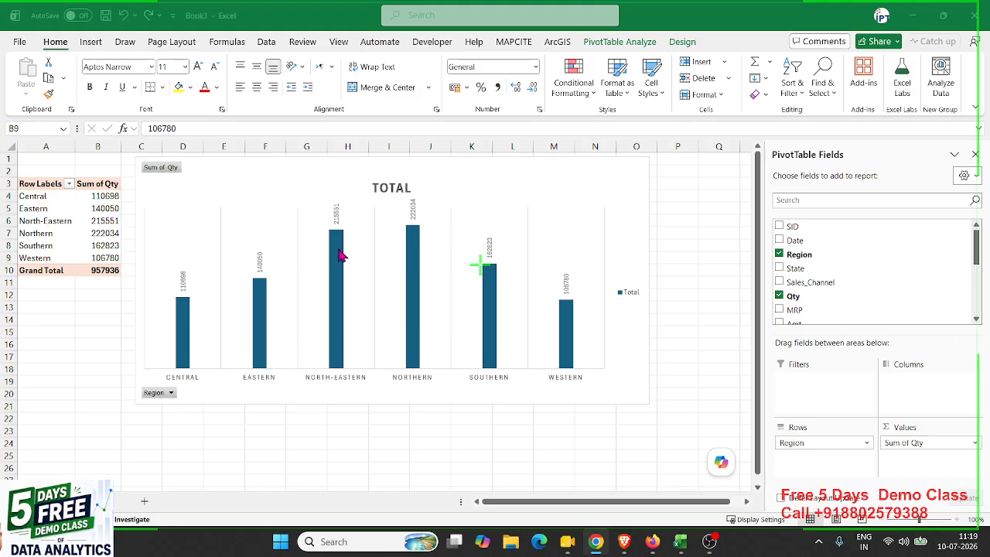
left_click(20, 41)
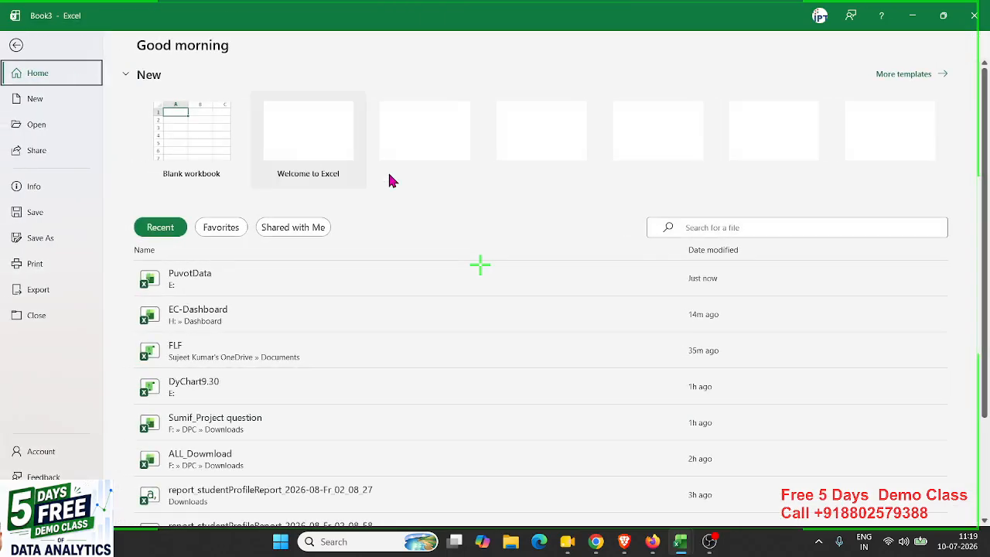
left_click(307, 316)
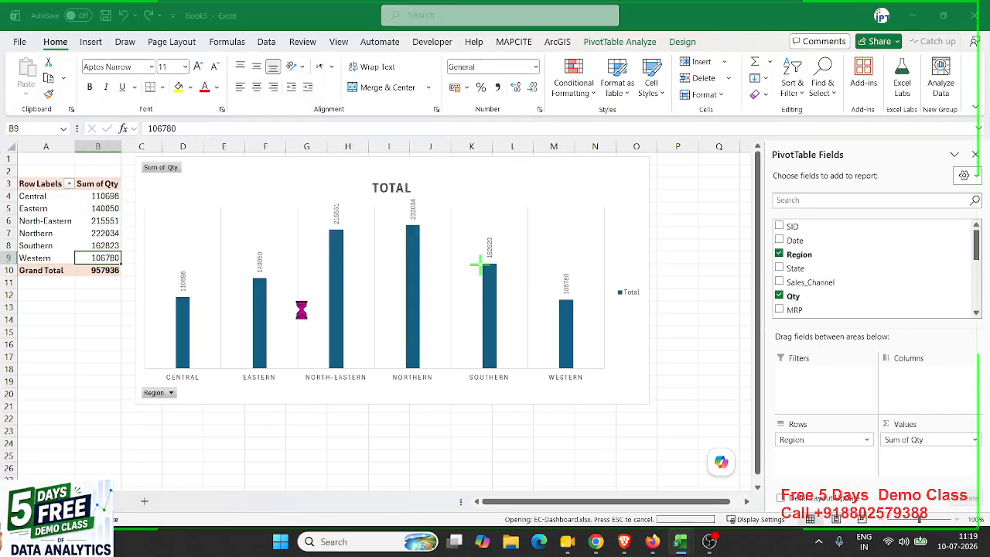
left_click(252, 501)
scroll(457, 333, "down", 1)
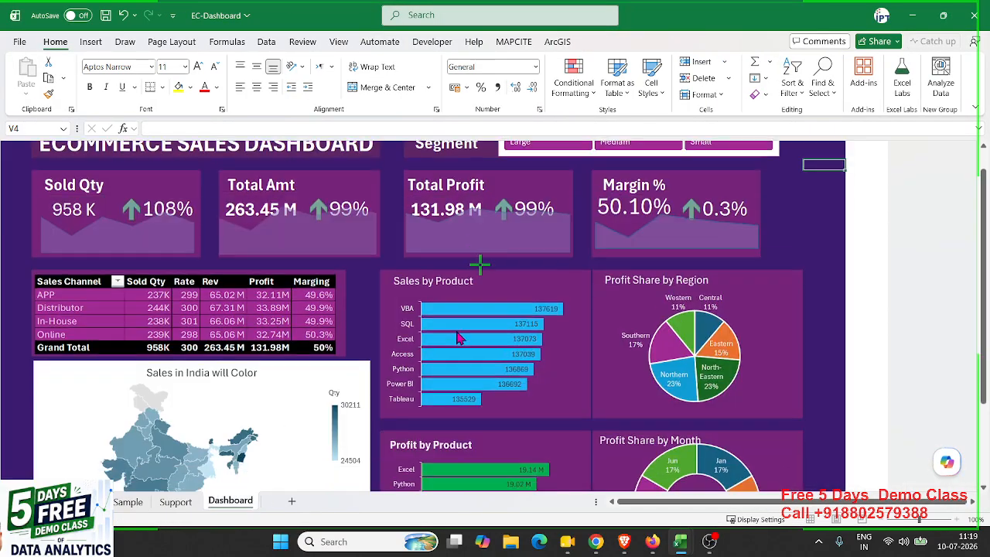
scroll(456, 333, "down", 4)
scroll(468, 321, "up", 5)
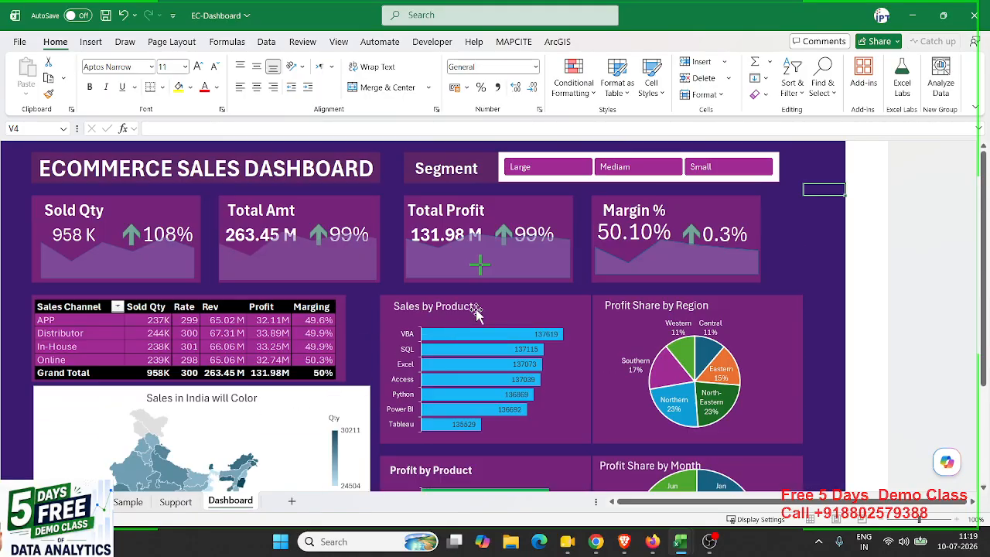
left_click(261, 234)
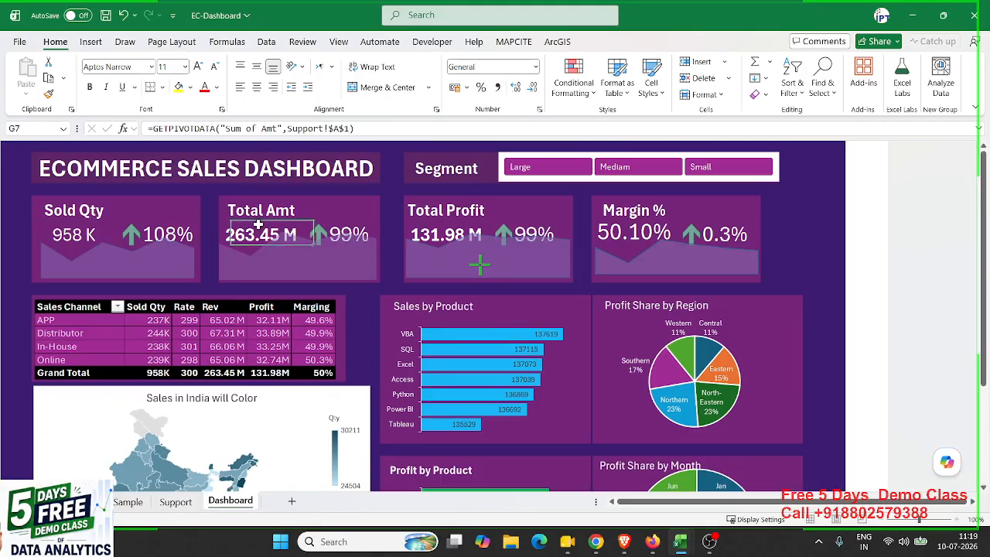
left_click(77, 234)
Step: Examine the PivotTables on the Support sheet that feed the dashboard
left_click(174, 502)
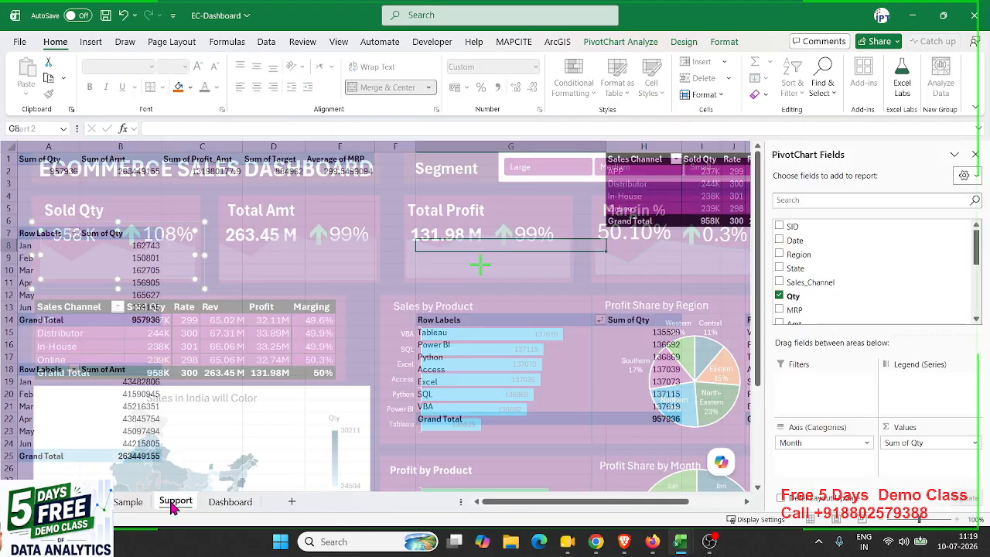
left_click(248, 319)
scroll(260, 322, "down", 9)
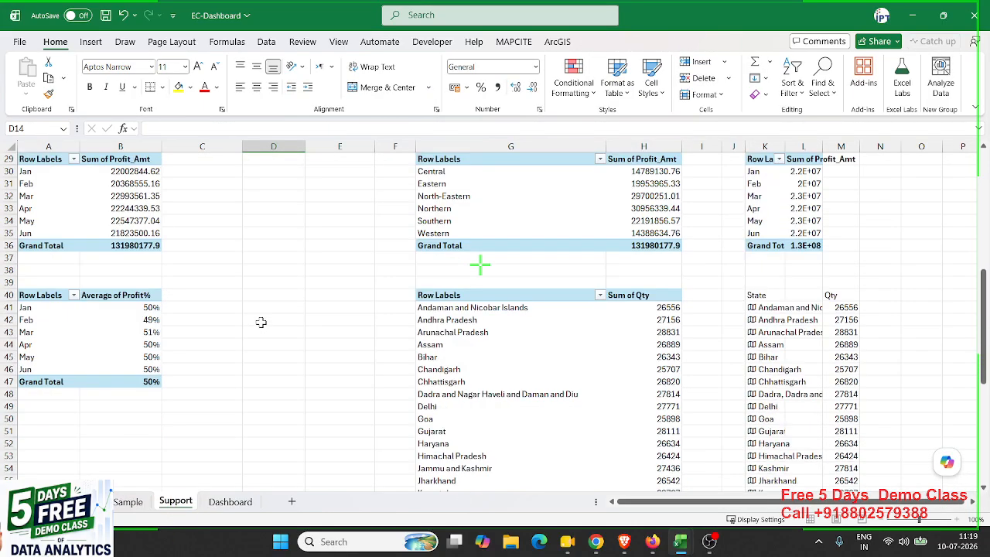
scroll(261, 322, "down", 12)
scroll(260, 323, "up", 12)
scroll(261, 322, "up", 9)
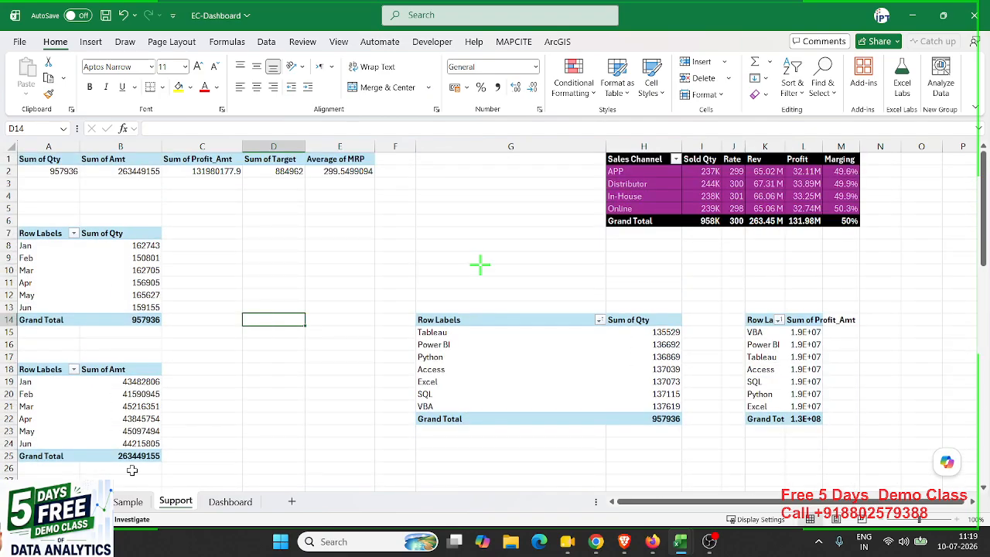
Step: Return to the Dashboard sheet, hide the PivotChart field list and deselect the Sold Qty chart
left_click(218, 509)
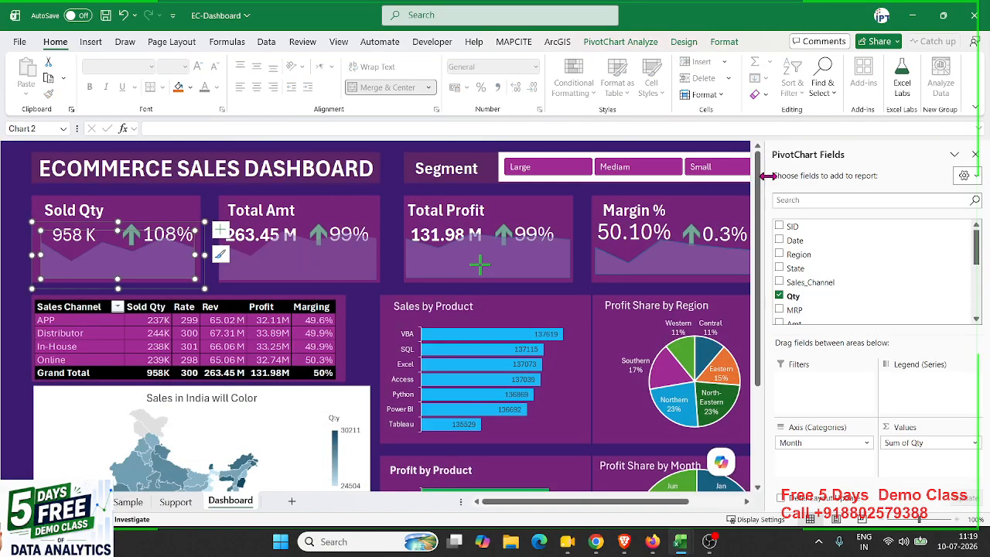
left_click(975, 155)
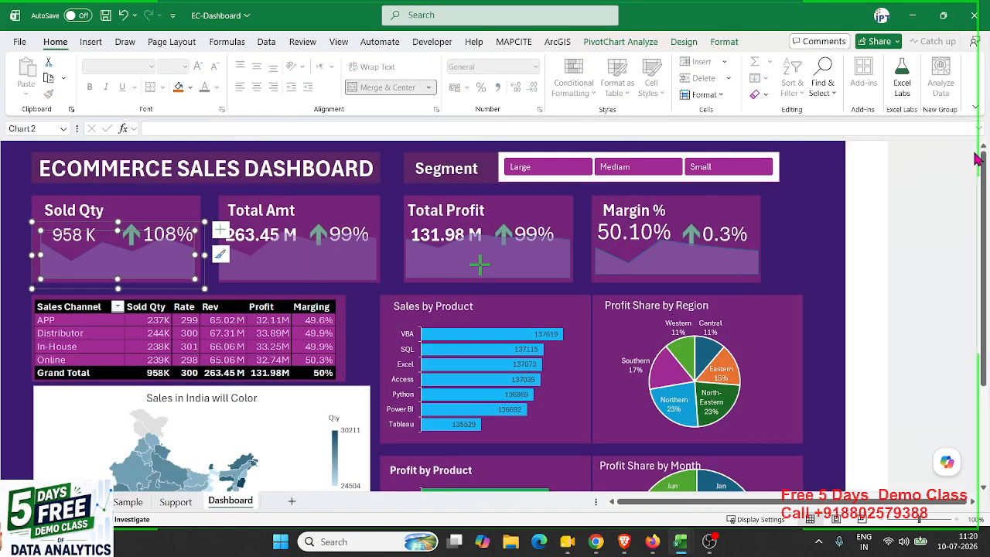
left_click(864, 171)
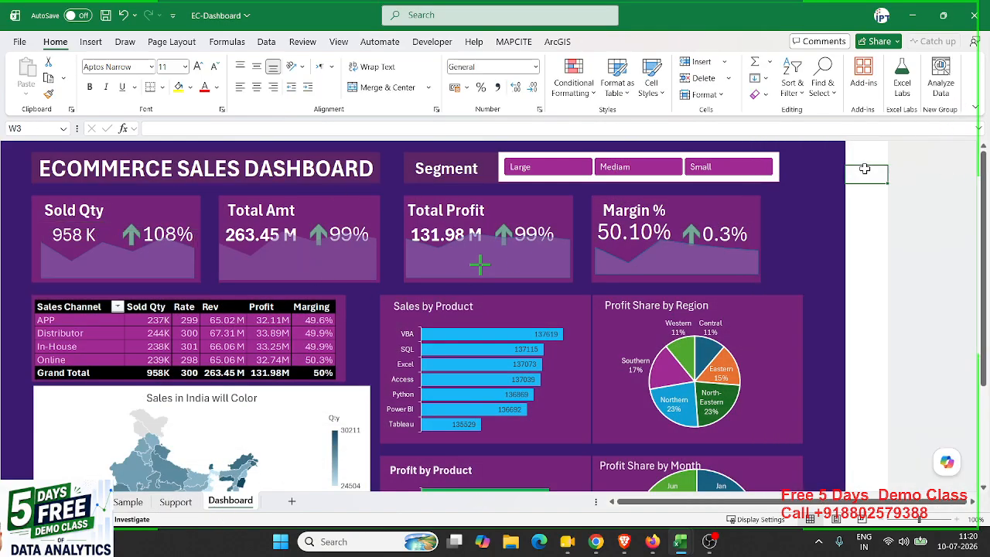
Step: Close the EC-Dashboard workbook without saving changes and close the remaining open workbooks
left_click(974, 15)
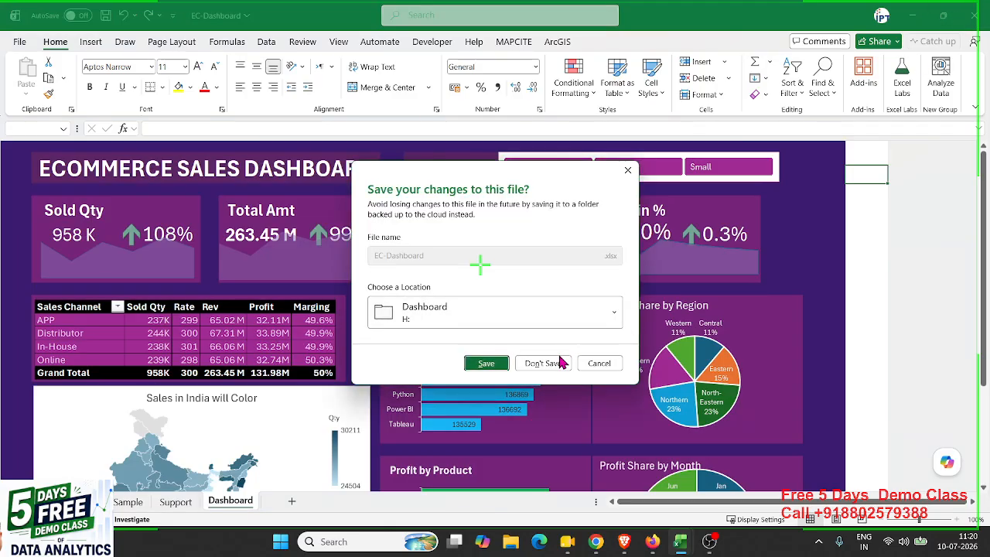
left_click(543, 362)
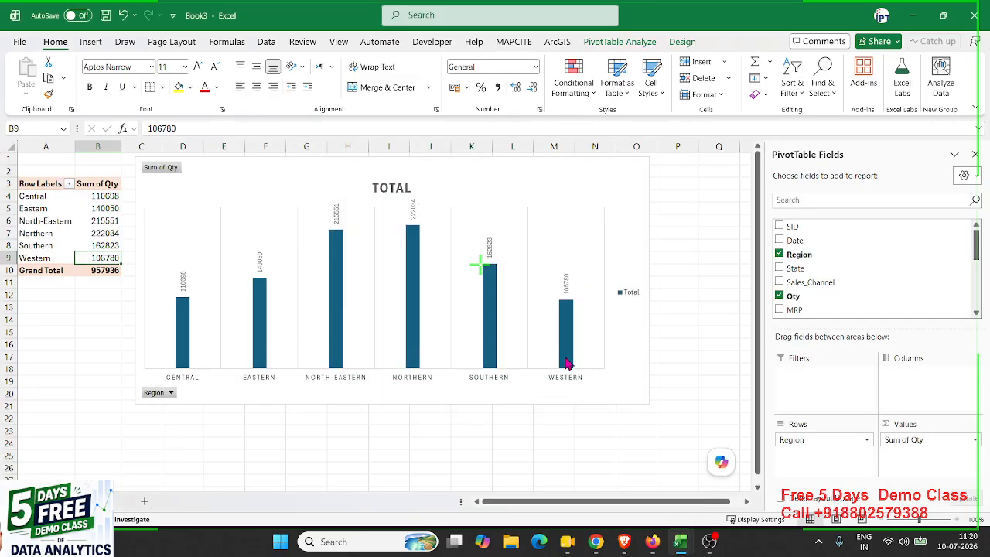
left_click(973, 15)
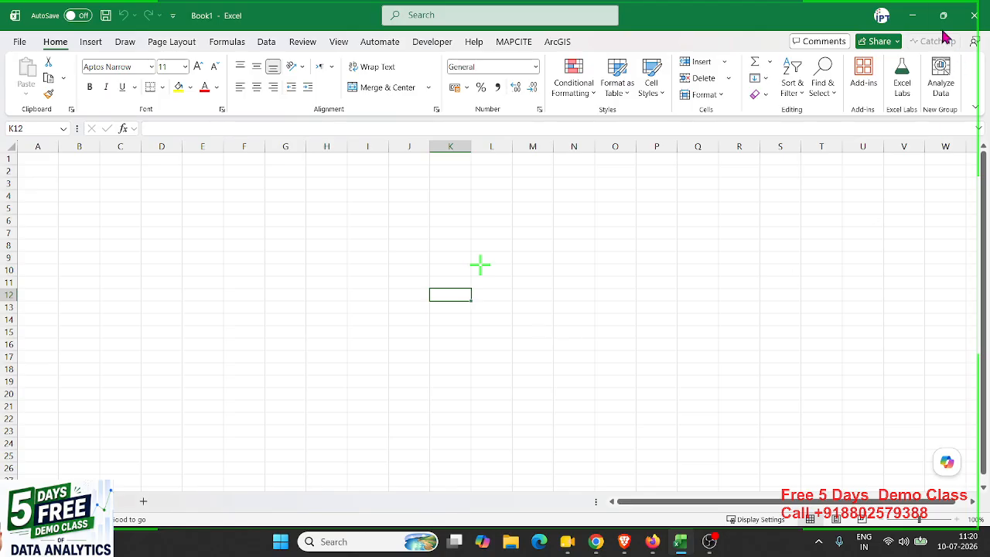
left_click(972, 15)
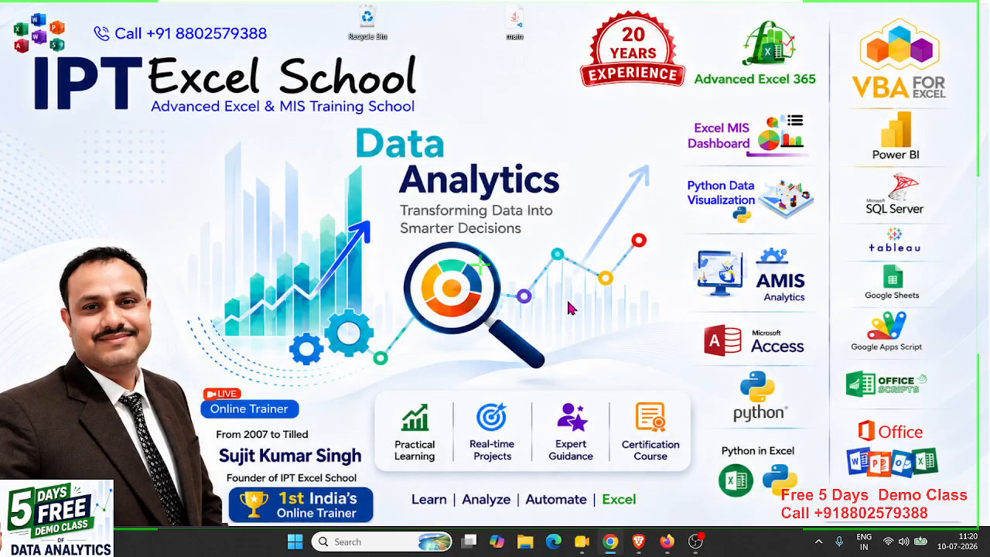